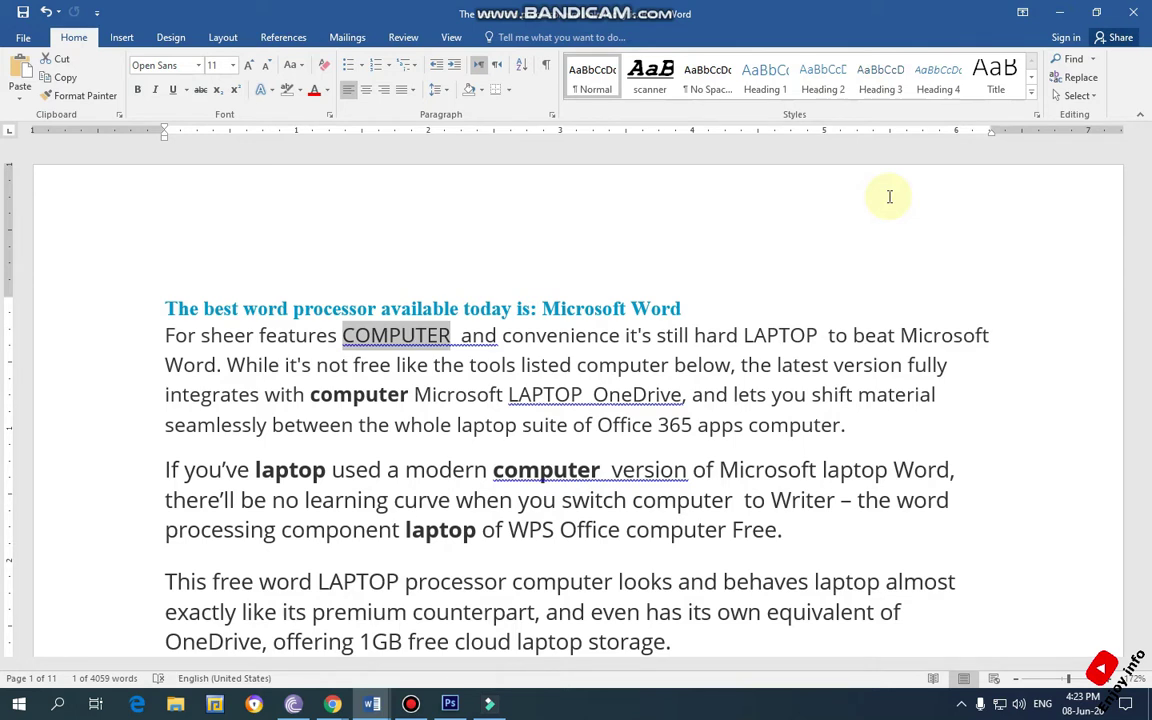
# Open the basic document search for the selected word COMPUTER
pyautogui.click(1093, 62)
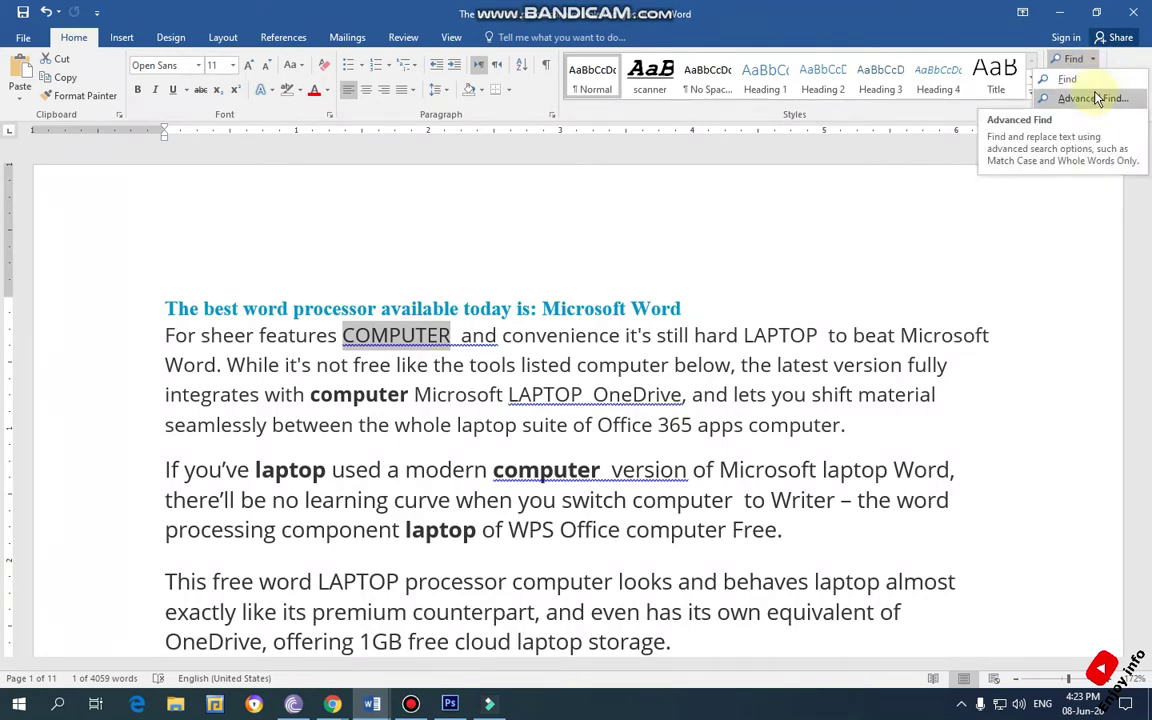
pyautogui.click(1093, 81)
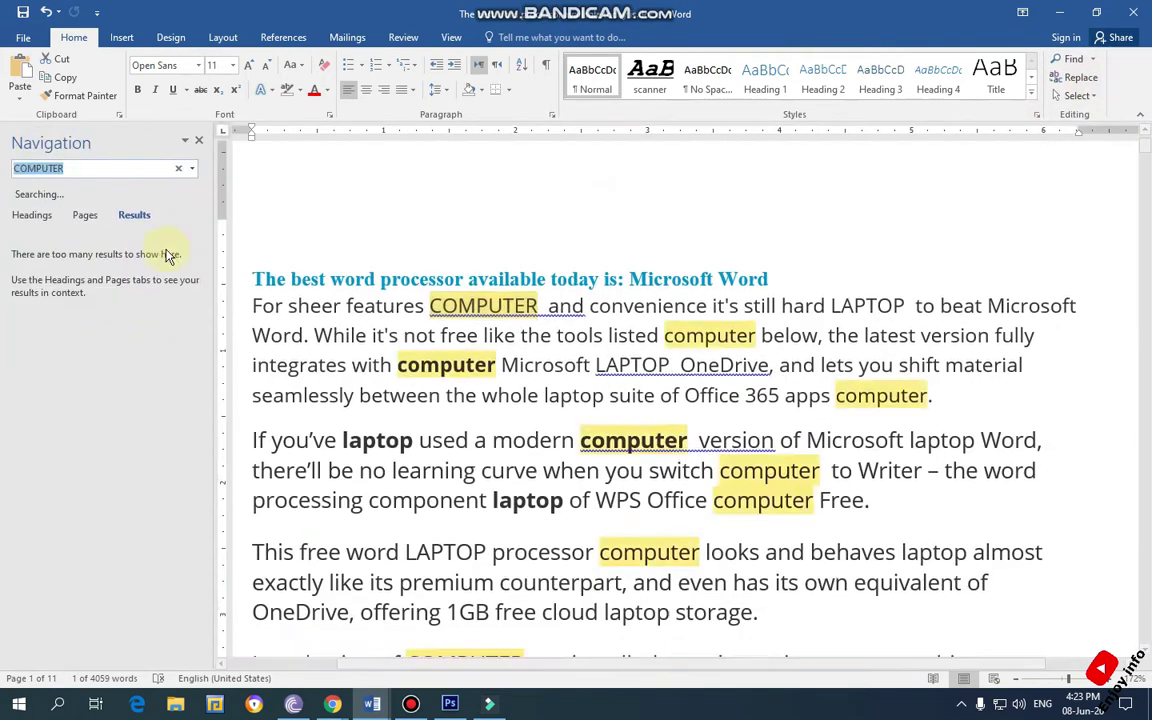
pyautogui.click(99, 170)
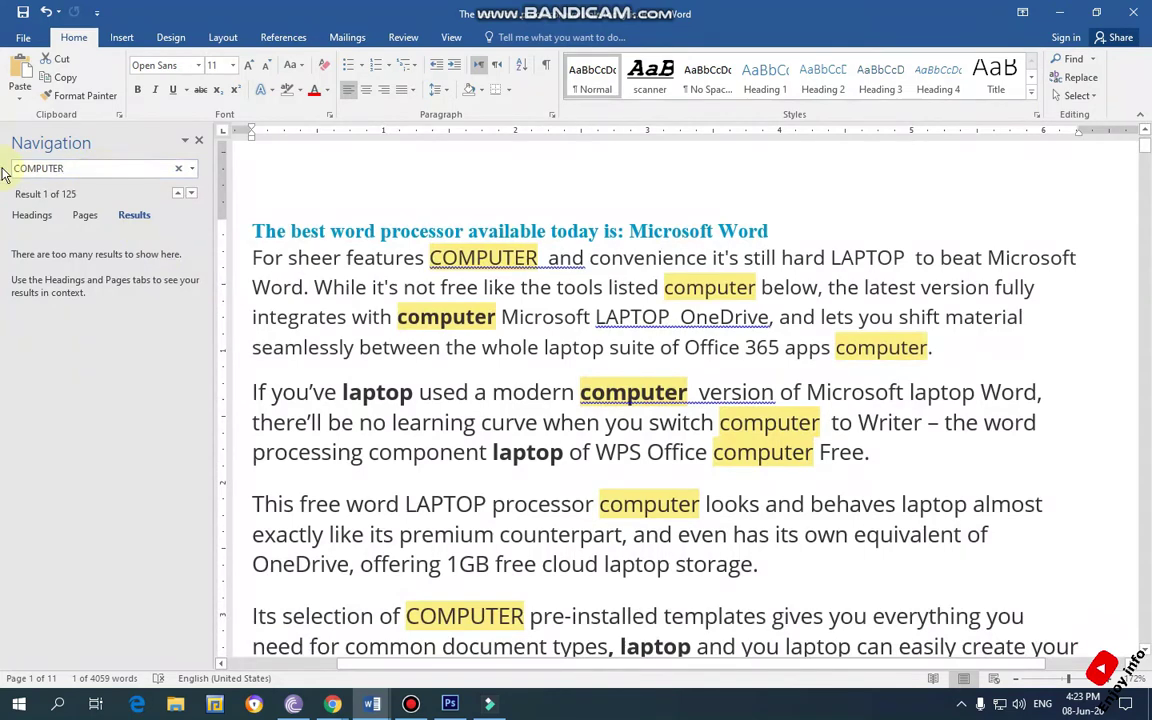
pyautogui.write('compute')
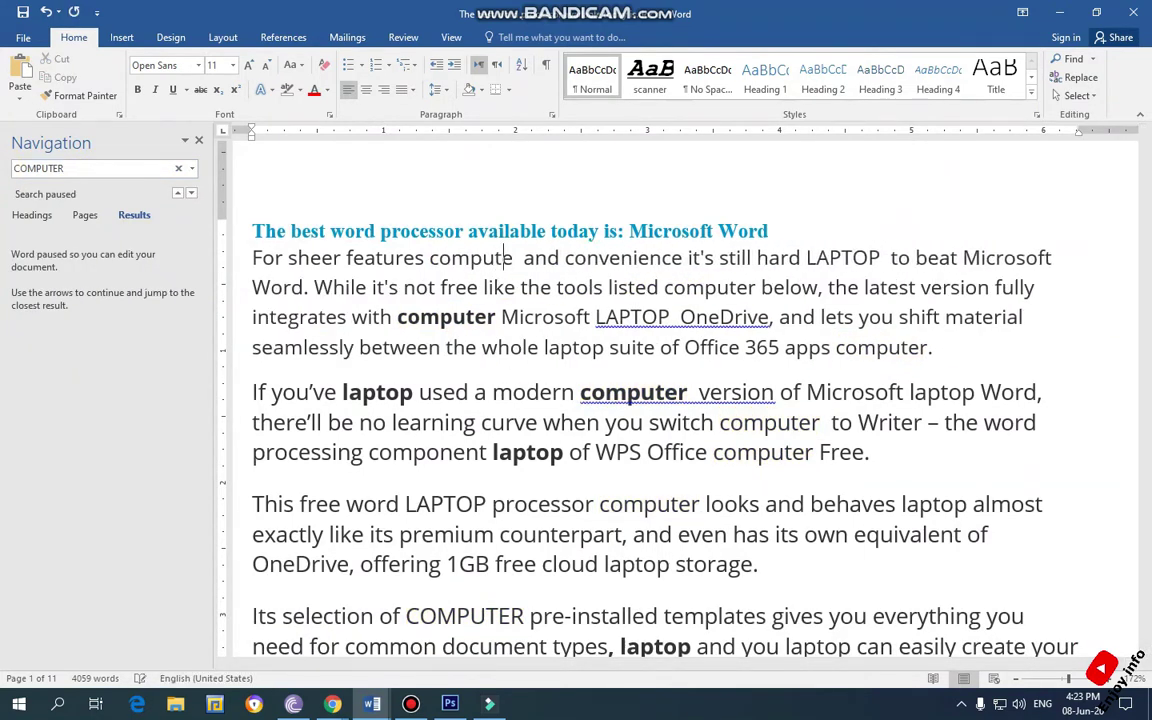
pyautogui.write('r')
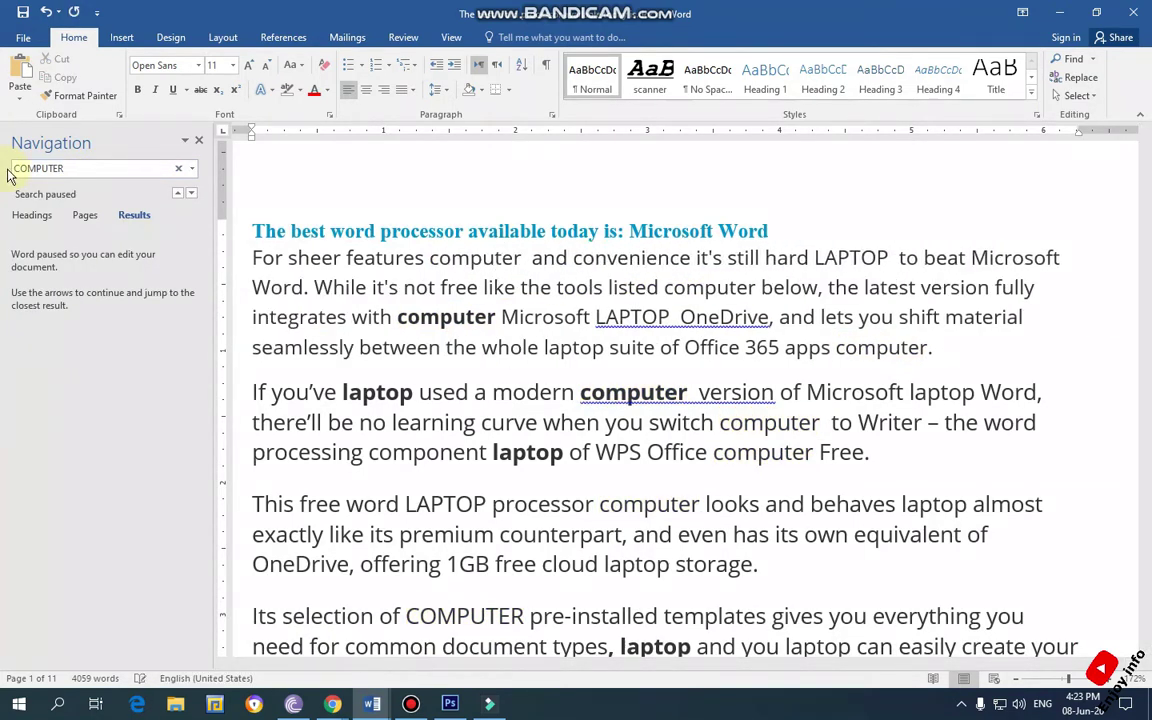
pyautogui.hotkey('ctrl', 'z')
# Search the document for "computer" with the basic Find and look through the highlighted matches across the pages
pyautogui.click(74, 170)
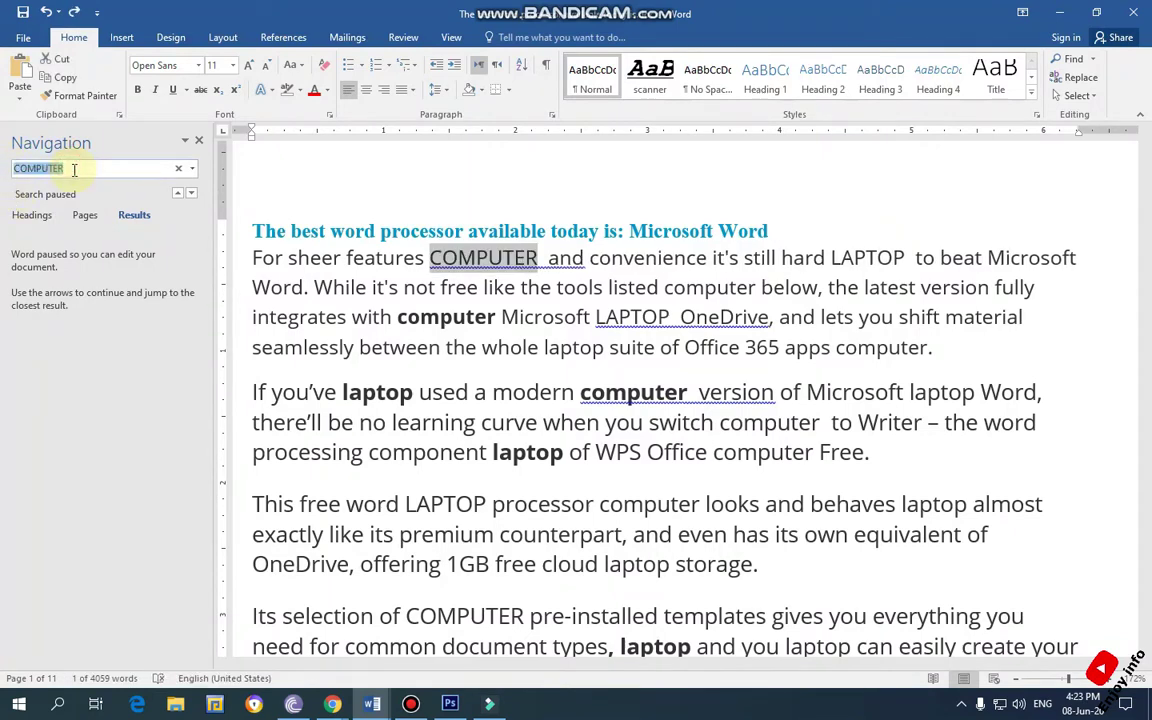
pyautogui.write('computer')
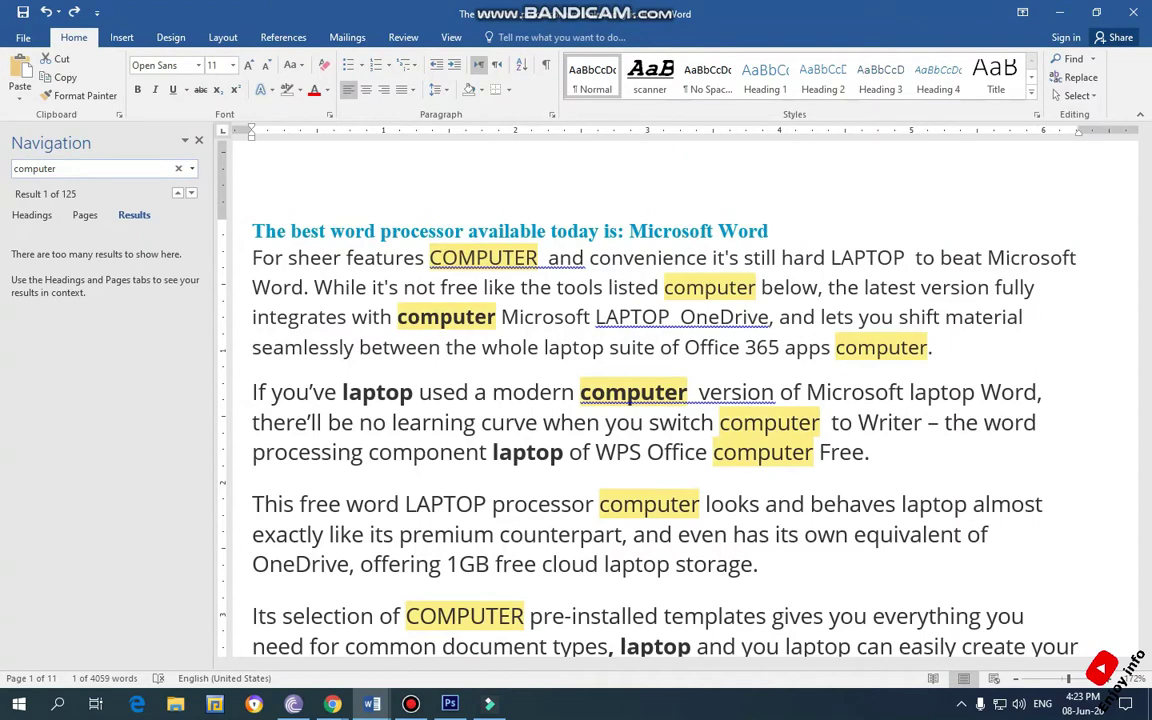
pyautogui.scroll(-4, 800, 335)
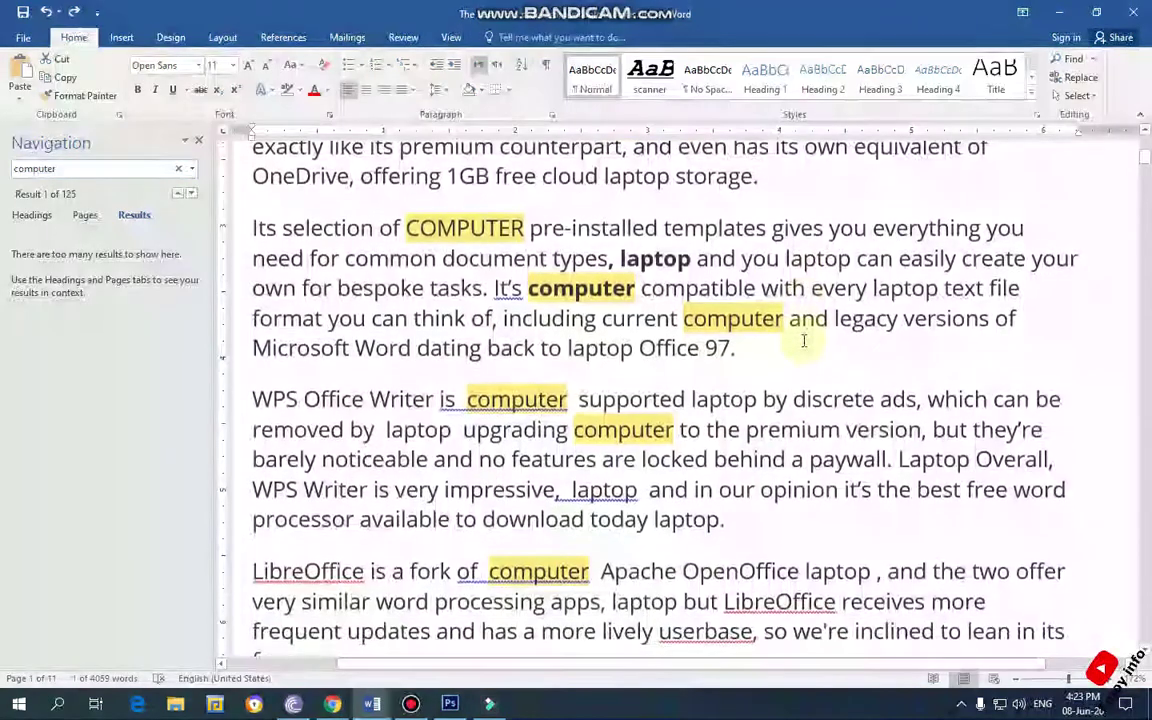
pyautogui.scroll(-8, 803, 340)
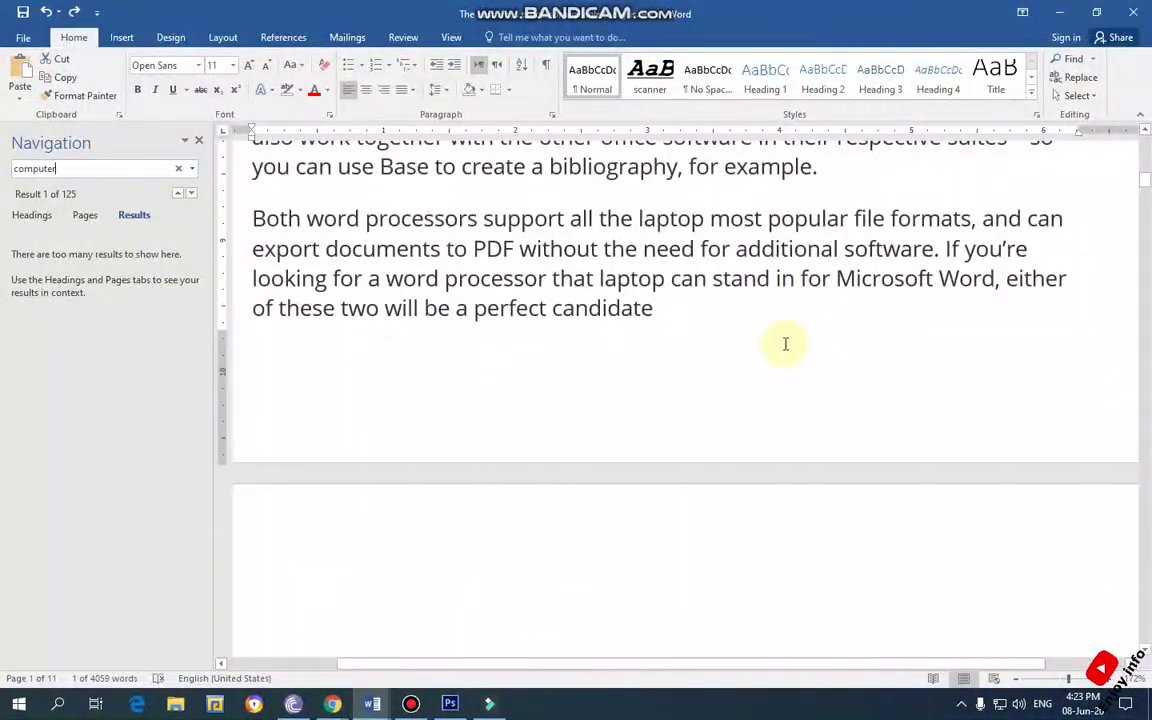
pyautogui.scroll(-8, 658, 340)
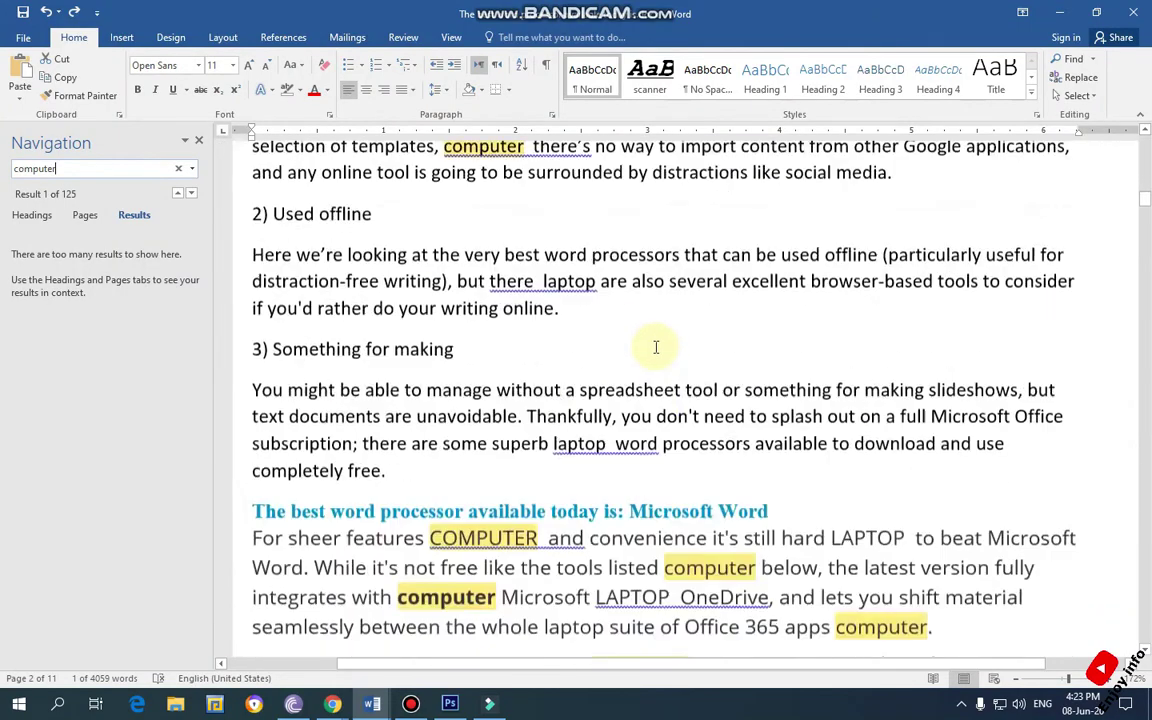
pyautogui.scroll(-2, 656, 347)
pyautogui.scroll(7, 663, 362)
pyautogui.scroll(-12, 668, 362)
pyautogui.scroll(4, 673, 362)
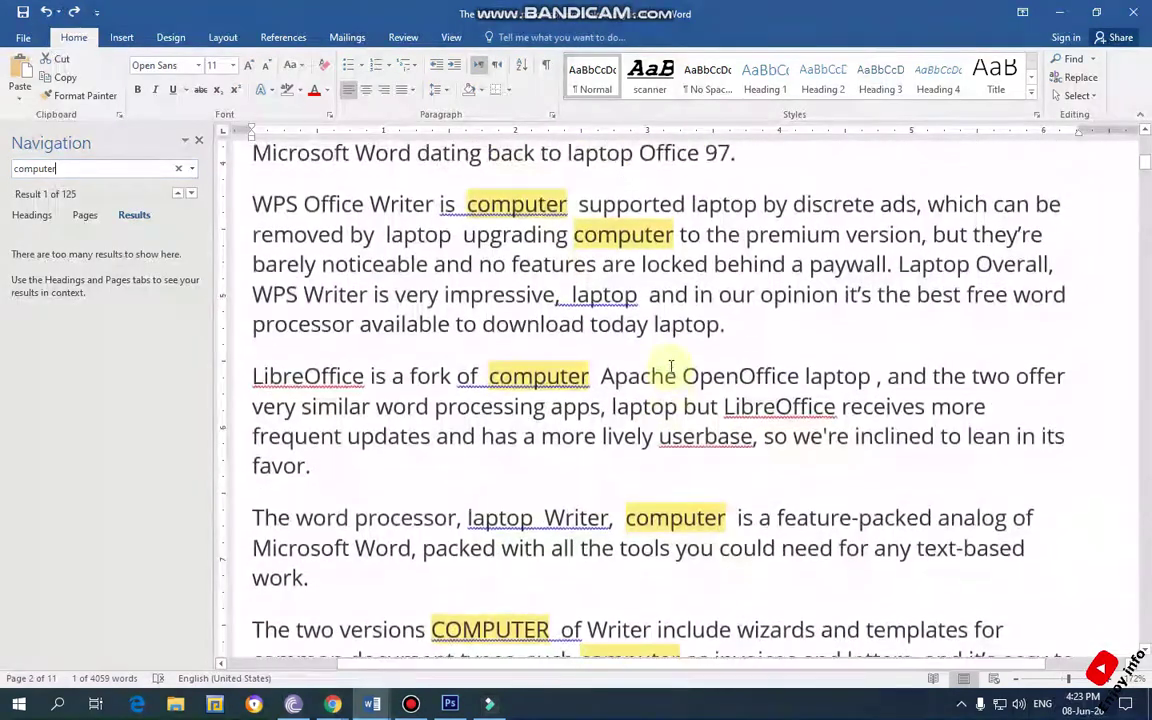
pyautogui.scroll(7, 671, 367)
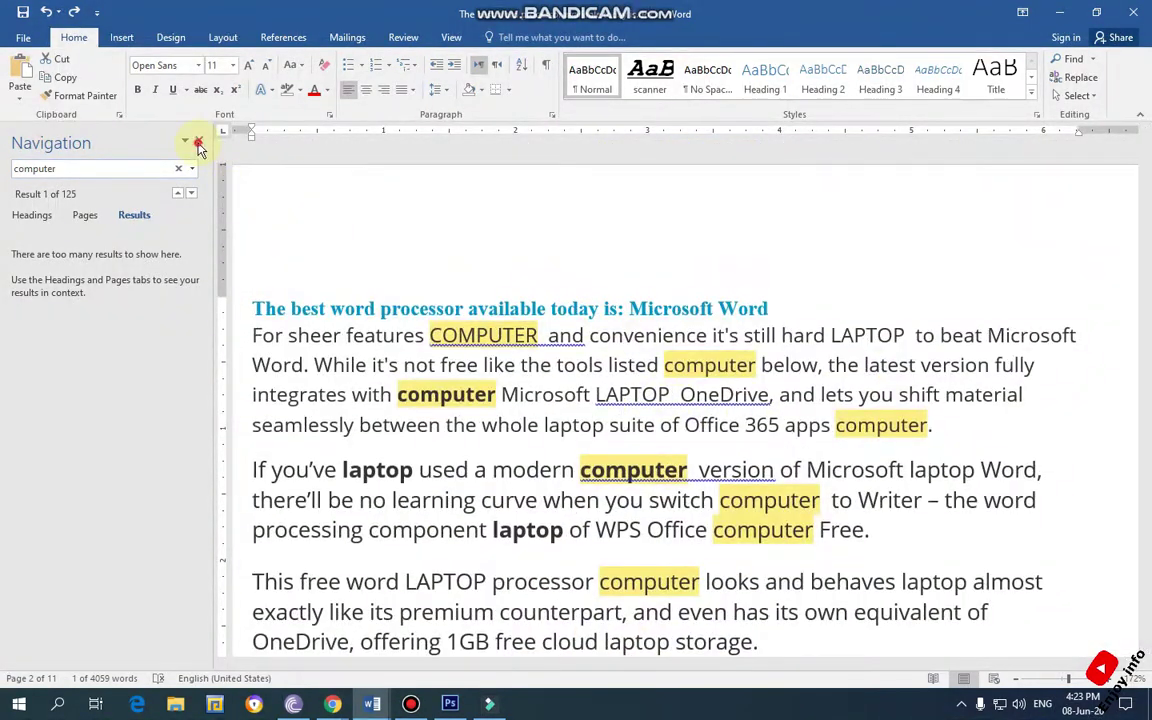
pyautogui.click(198, 146)
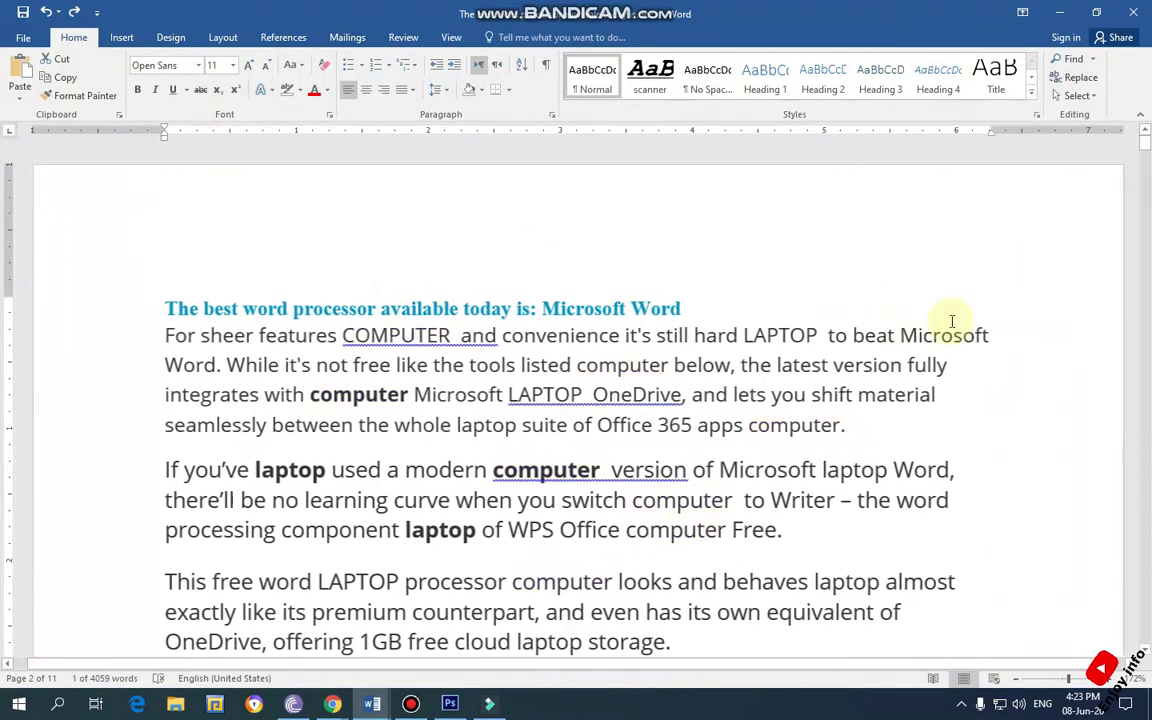
# Use Advanced Find to step through the occurrences of COMPUTER with the whole-words-only option turned off
pyautogui.click(1096, 62)
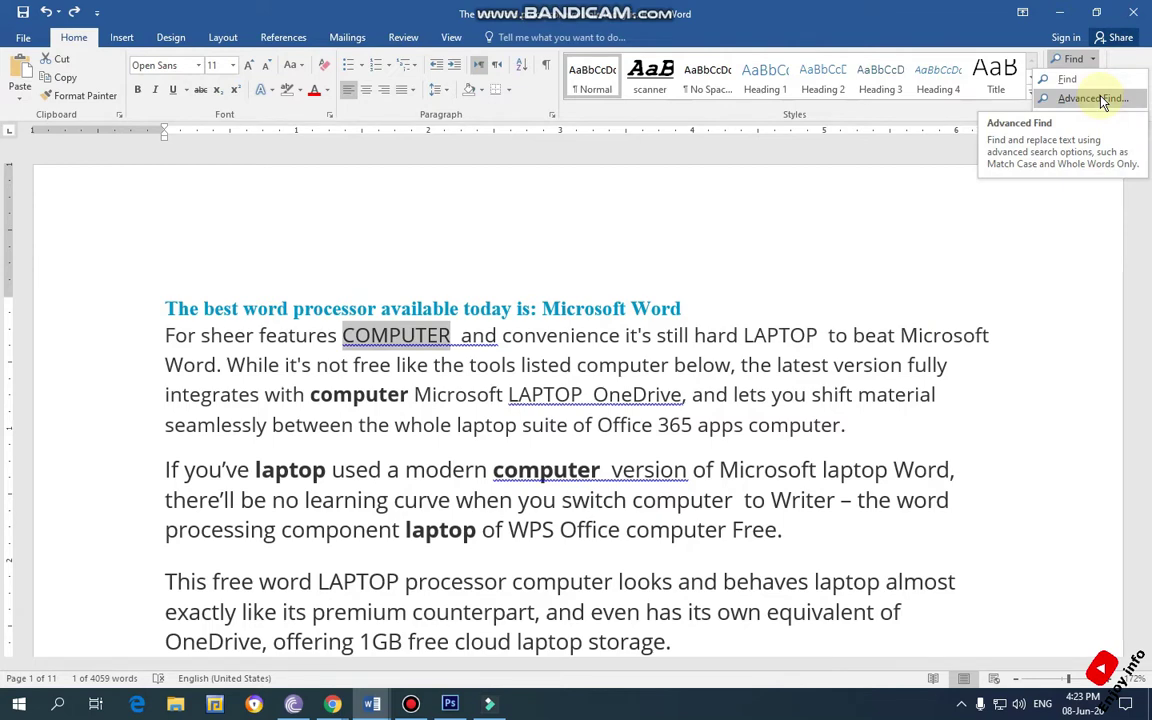
pyautogui.click(1090, 98)
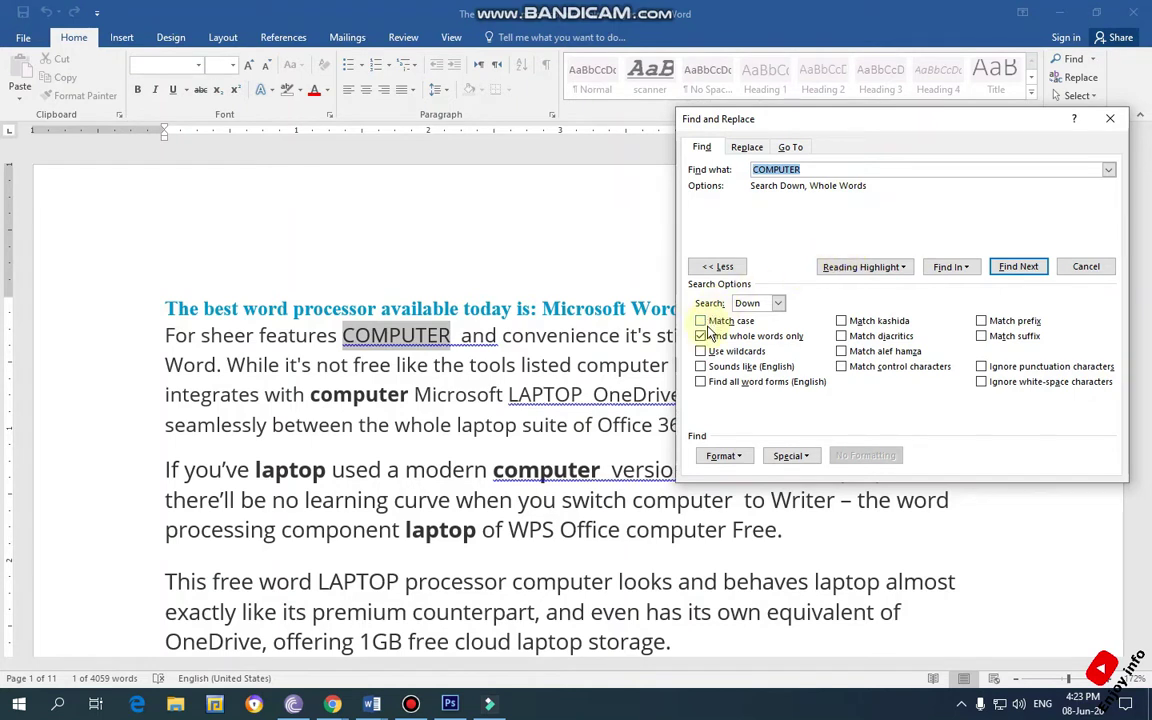
pyautogui.click(738, 338)
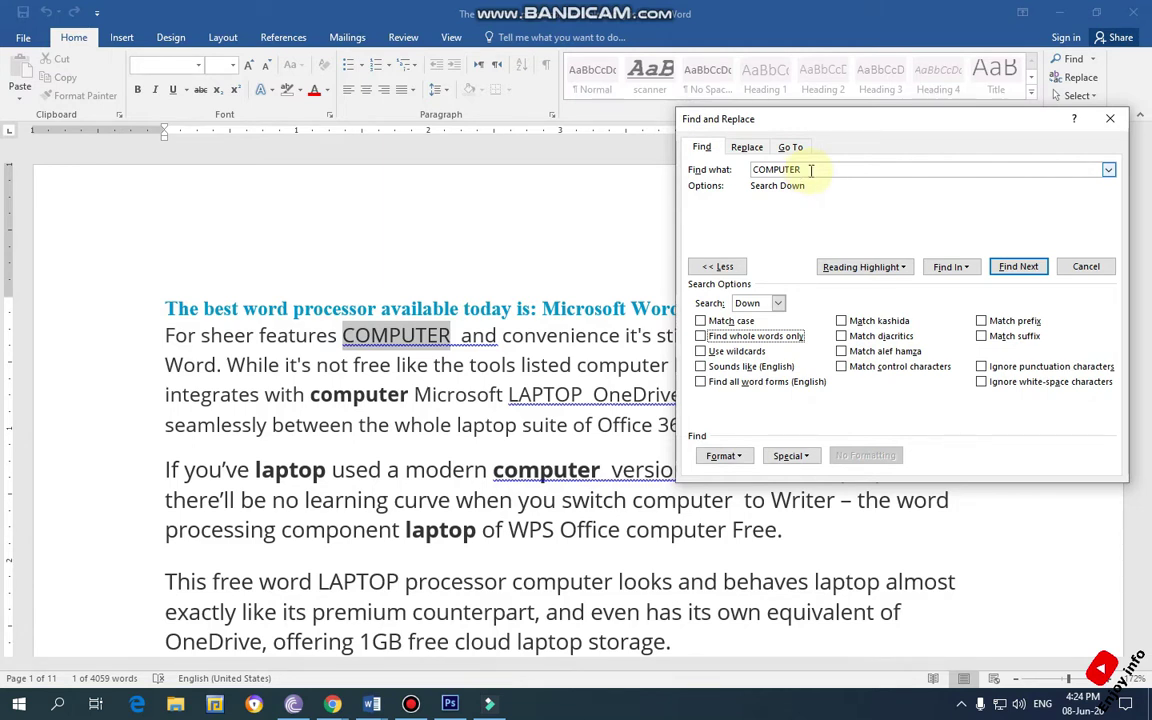
pyautogui.click(1019, 267)
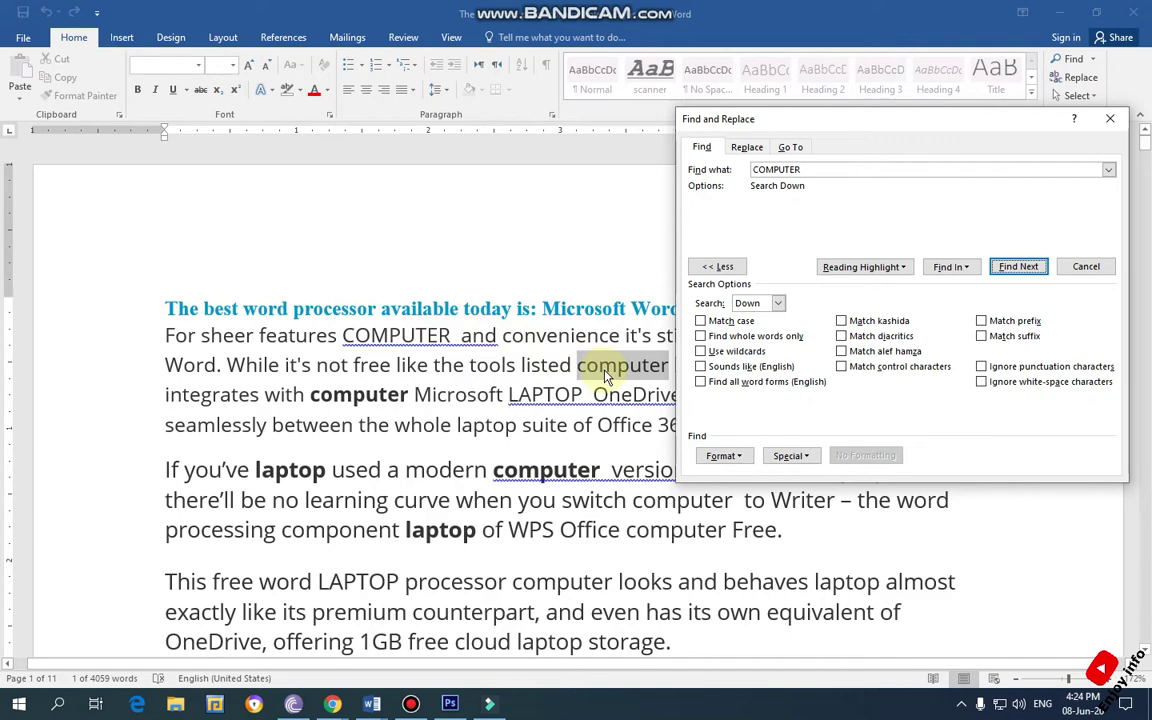
pyautogui.click(1020, 268)
pyautogui.click(1020, 268)
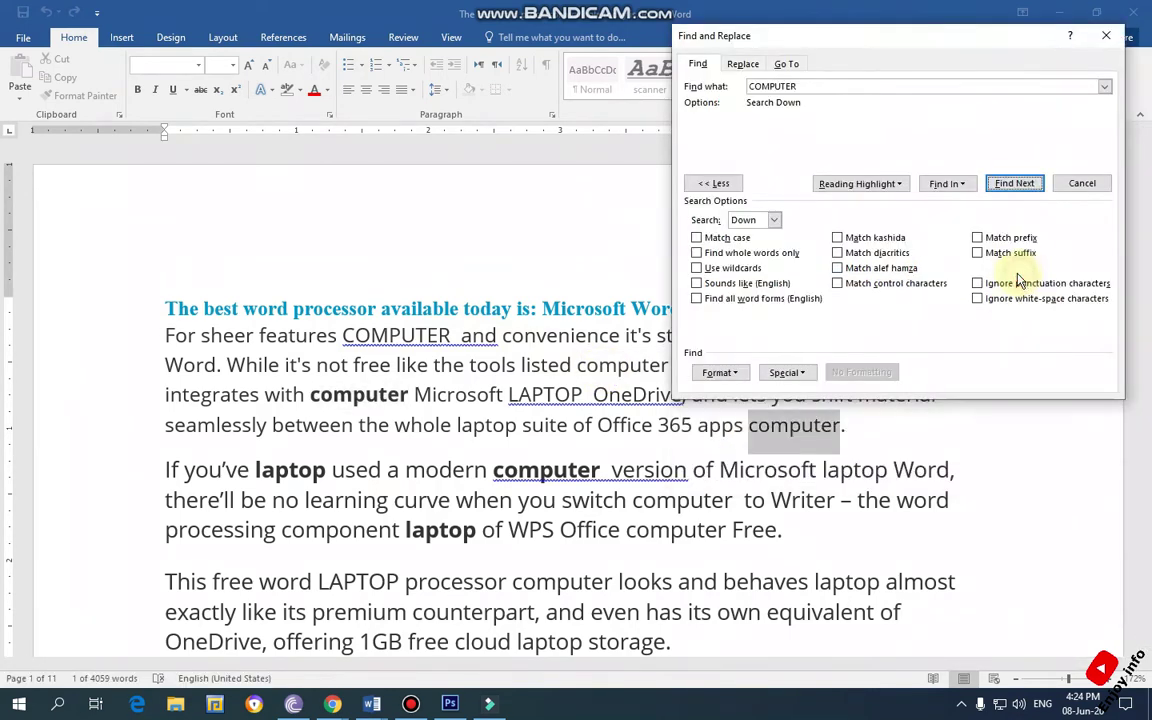
# Turn on case matching and step through five occurrences of lowercase "computer" in the document
pyautogui.click(697, 239)
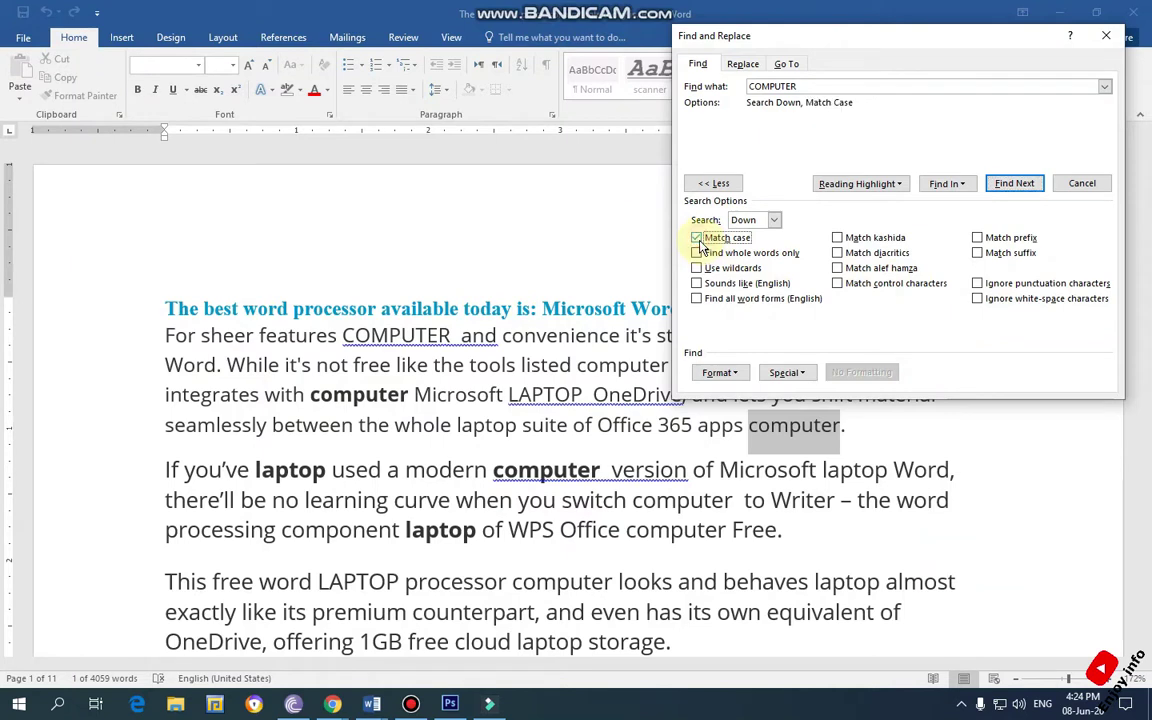
pyautogui.moveTo(798, 87); pyautogui.dragTo(749, 89)
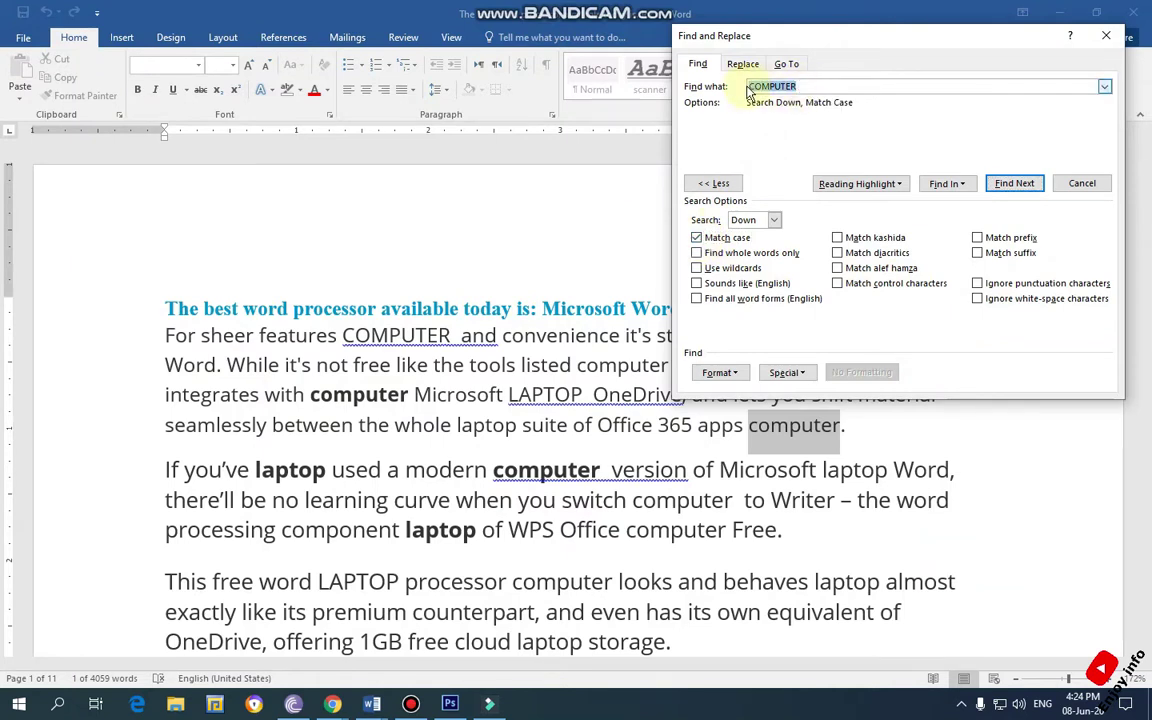
pyautogui.write('computer')
pyautogui.click(1016, 184)
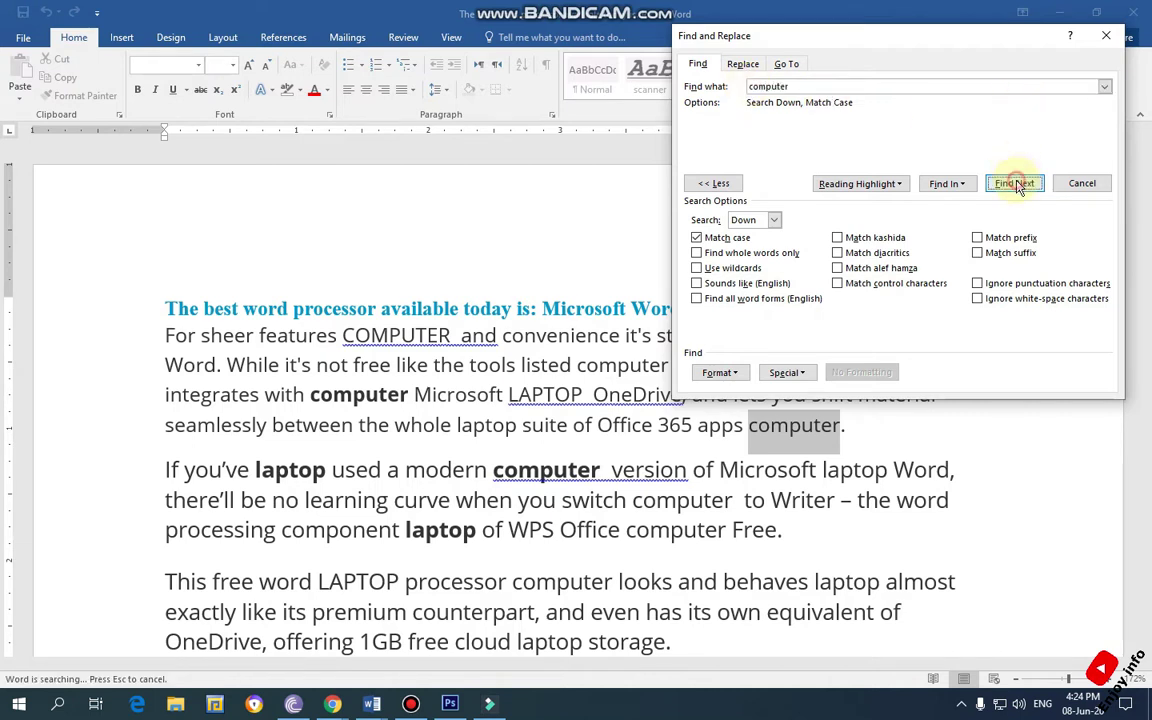
pyautogui.click(1016, 184)
pyautogui.click(1016, 184)
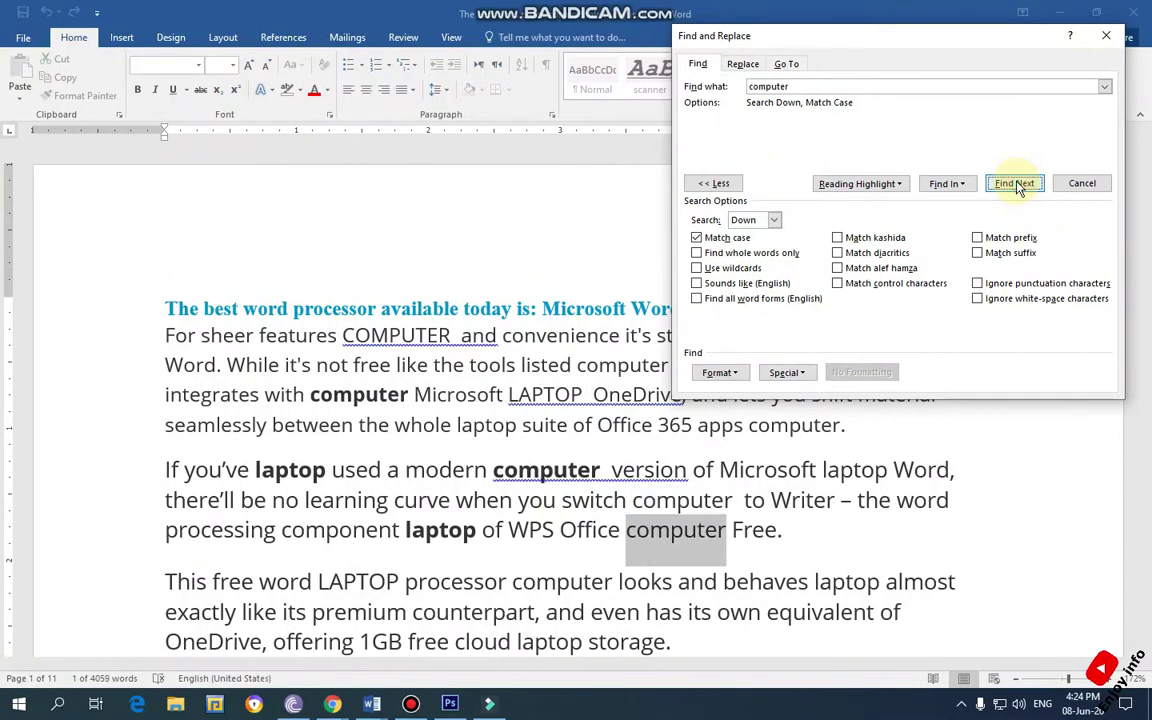
pyautogui.click(1016, 184)
pyautogui.click(1016, 184)
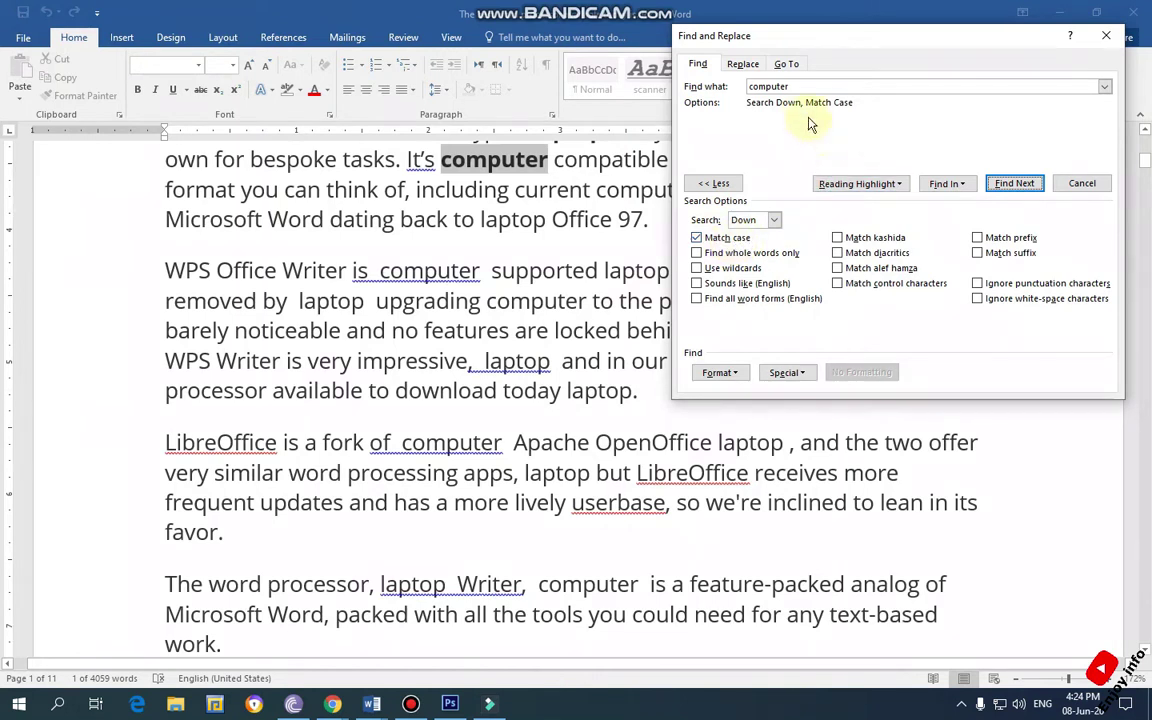
# Find two successive case-matched occurrences of "laptop", moving the search dialog aside to see the matches
pyautogui.doubleClick(803, 88)
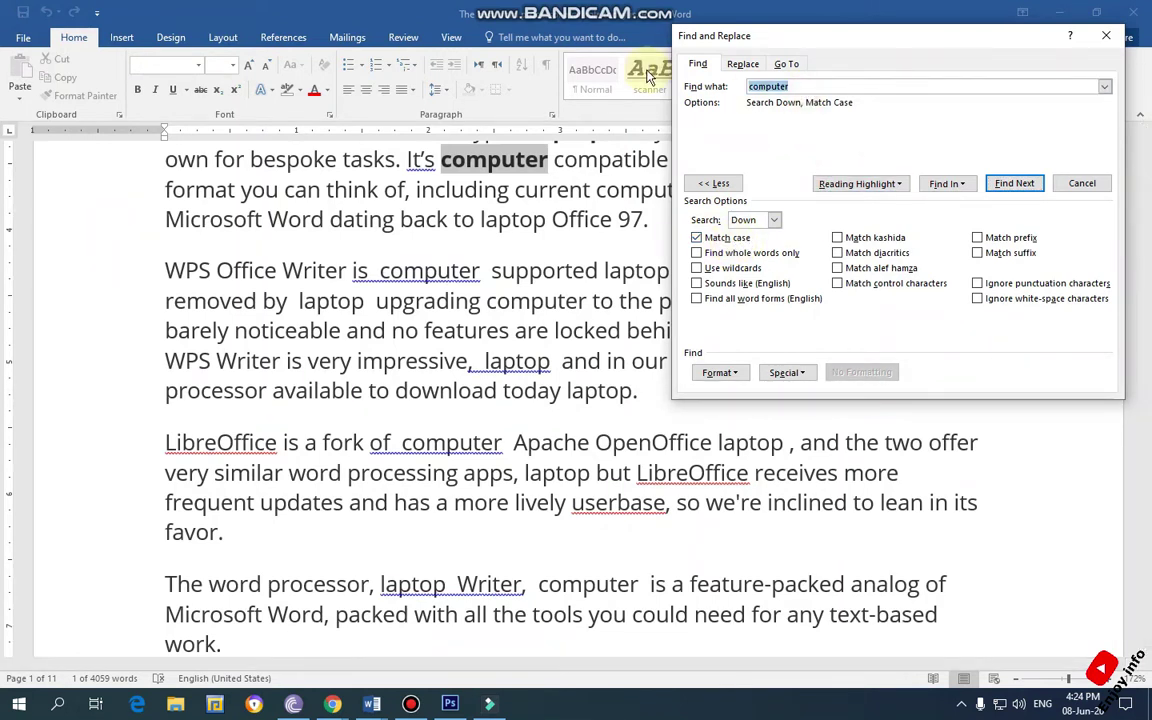
pyautogui.write('laptop')
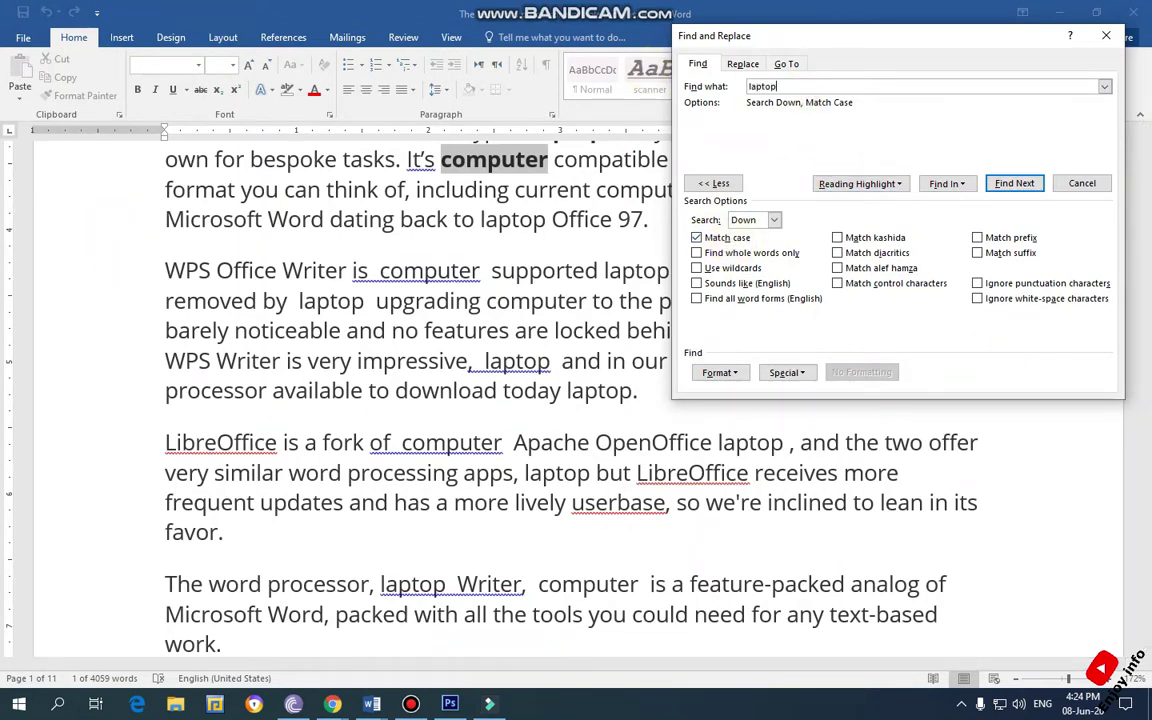
pyautogui.click(1014, 183)
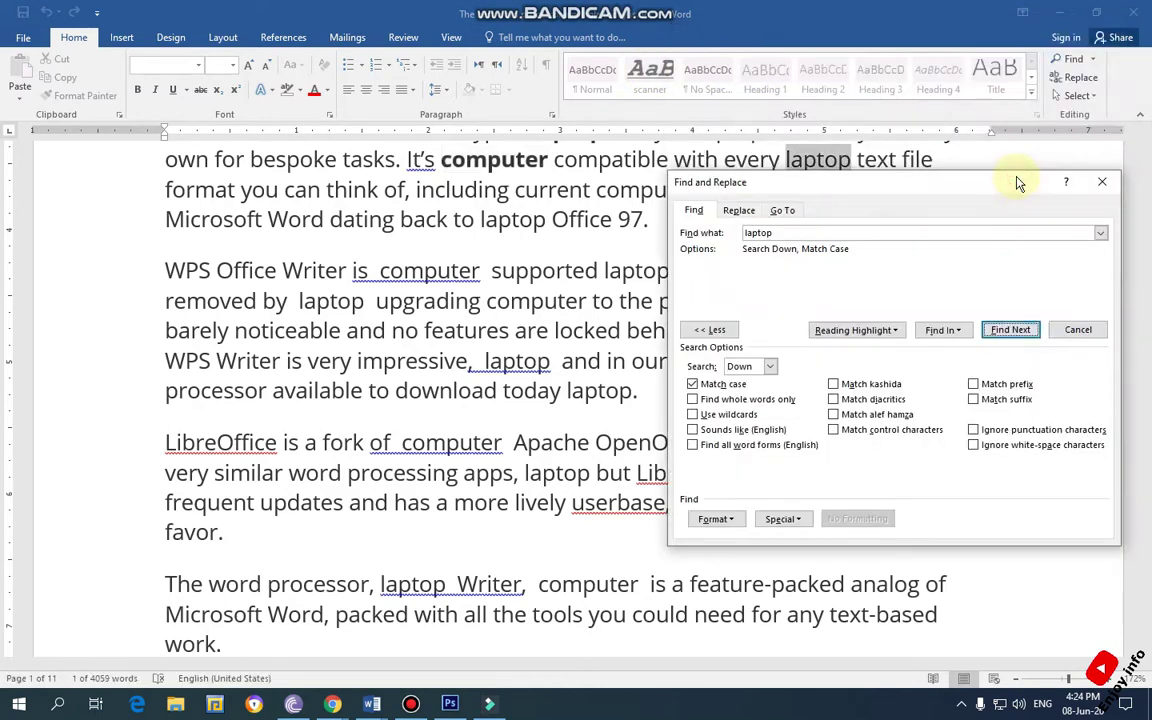
pyautogui.moveTo(980, 186); pyautogui.dragTo(641, 311)
pyautogui.click(660, 456)
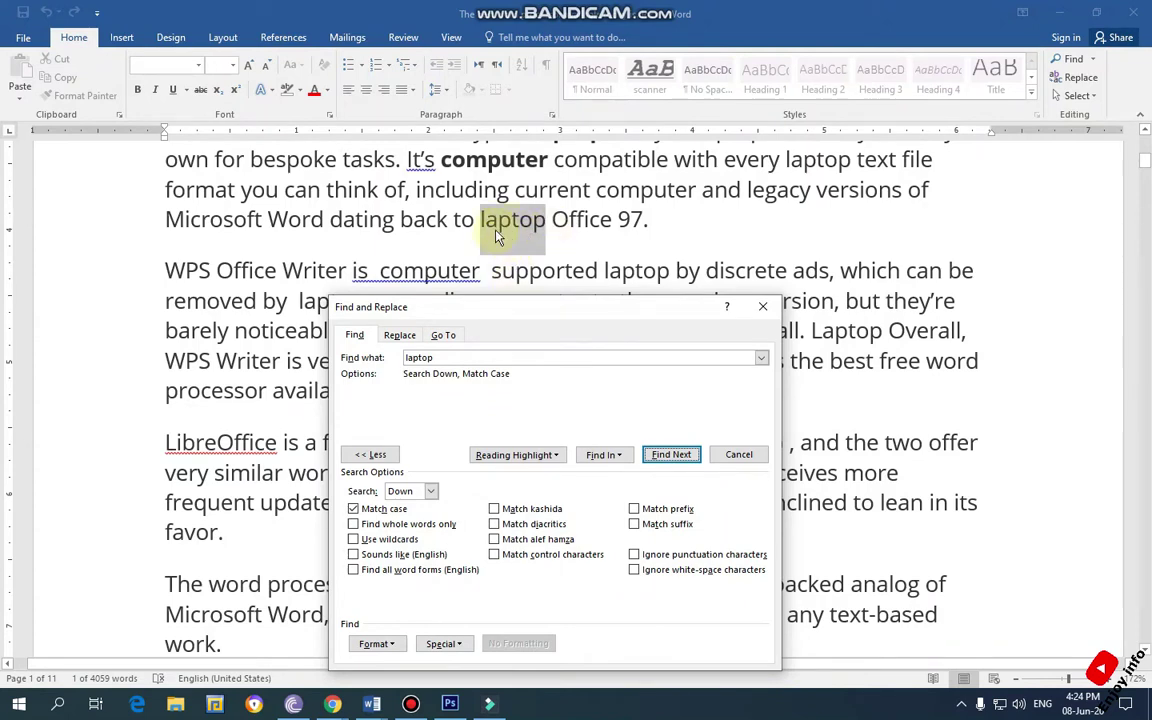
pyautogui.moveTo(512, 313); pyautogui.dragTo(857, 165)
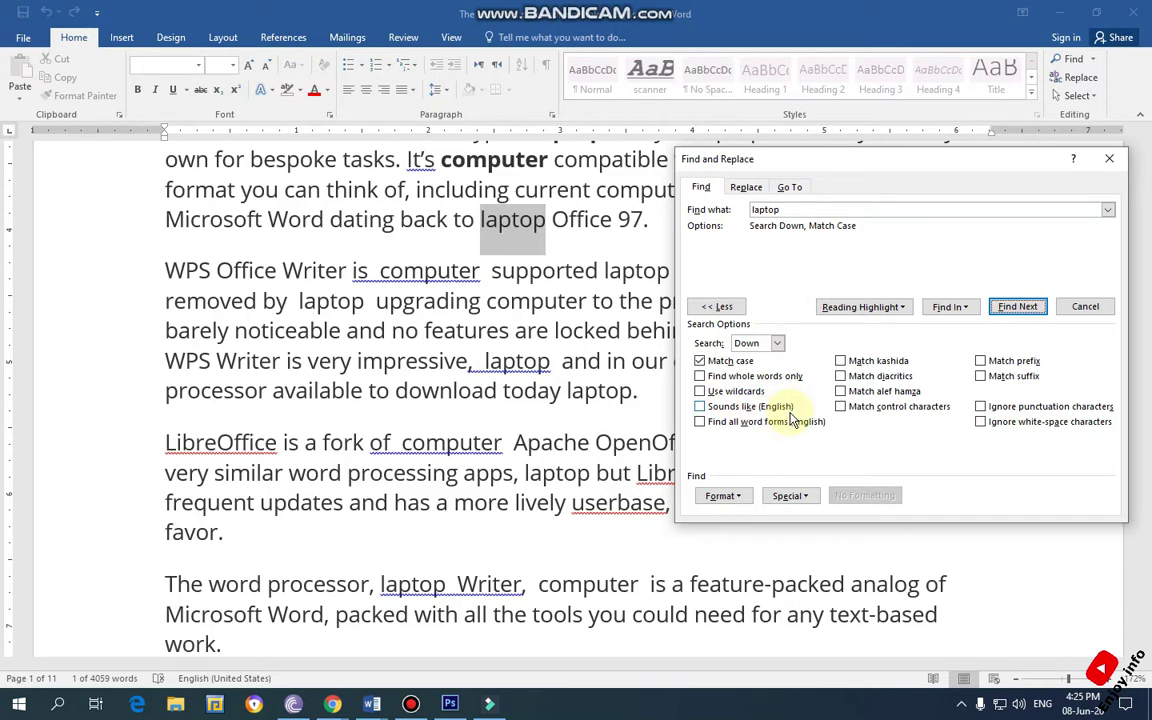
# Collapse the extra search options and close the dialog, and reopen Advanced Find with those options expanded
pyautogui.click(720, 308)
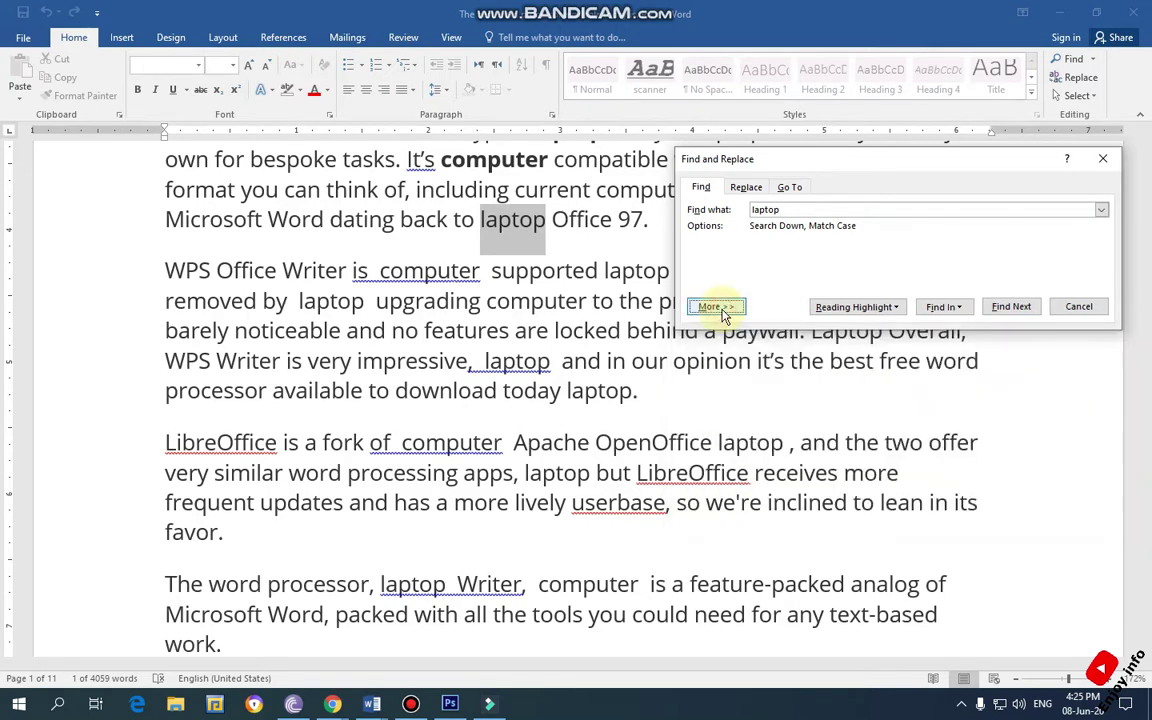
pyautogui.click(1102, 158)
pyautogui.click(1092, 59)
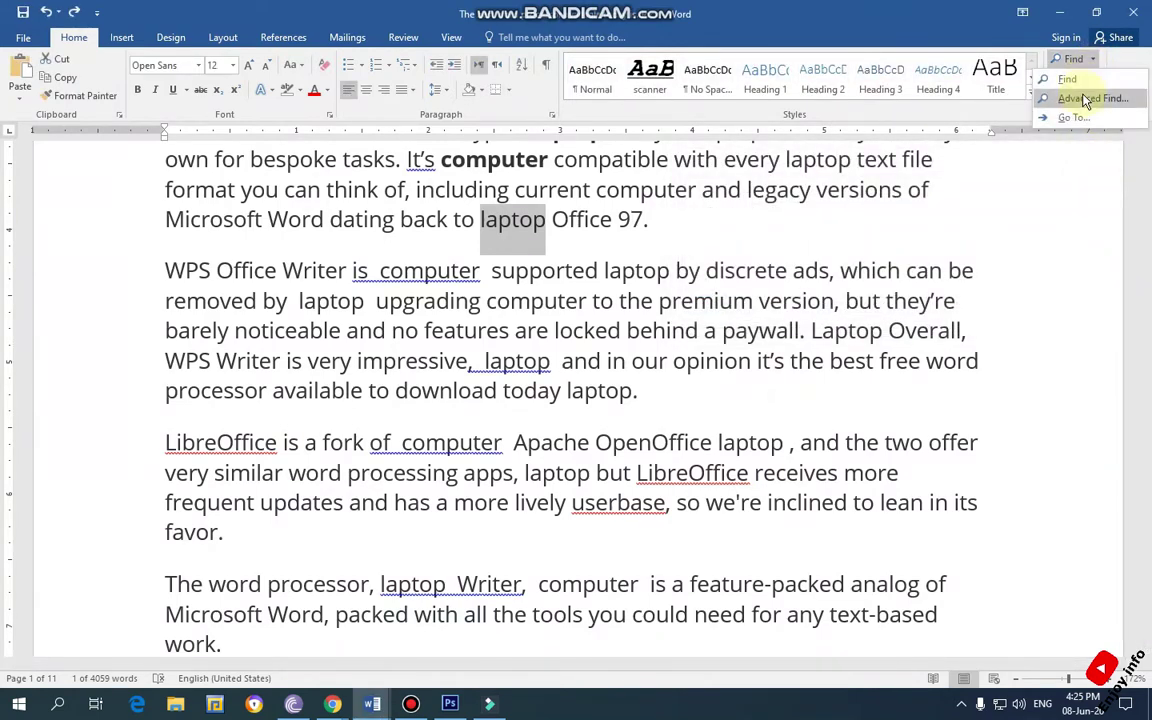
pyautogui.click(1086, 99)
pyautogui.click(730, 308)
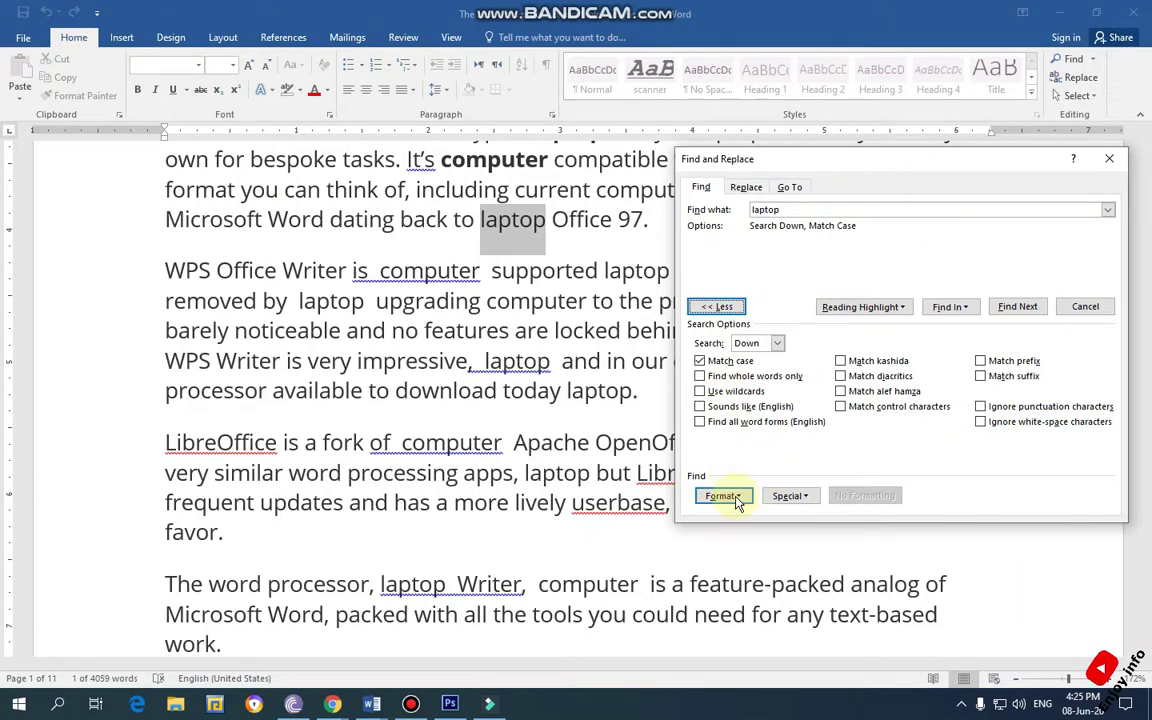
# Restrict the case-matched search for "laptop" to the Bold font style and close the search dialog
pyautogui.click(722, 496)
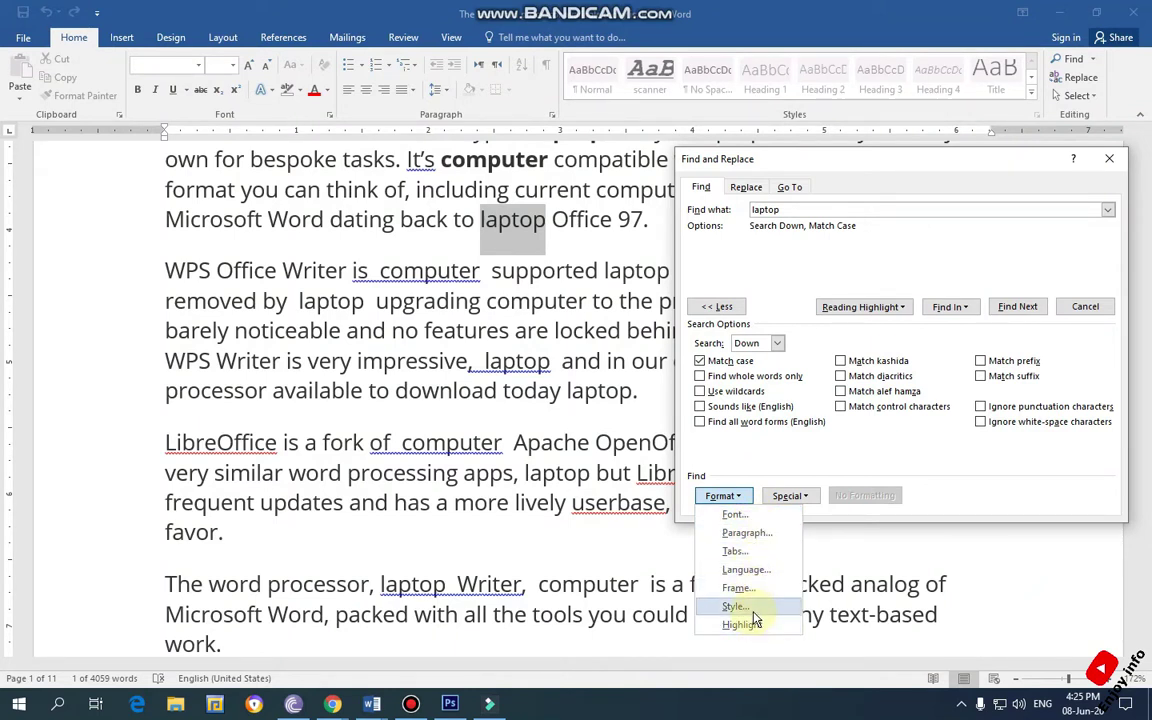
pyautogui.click(738, 515)
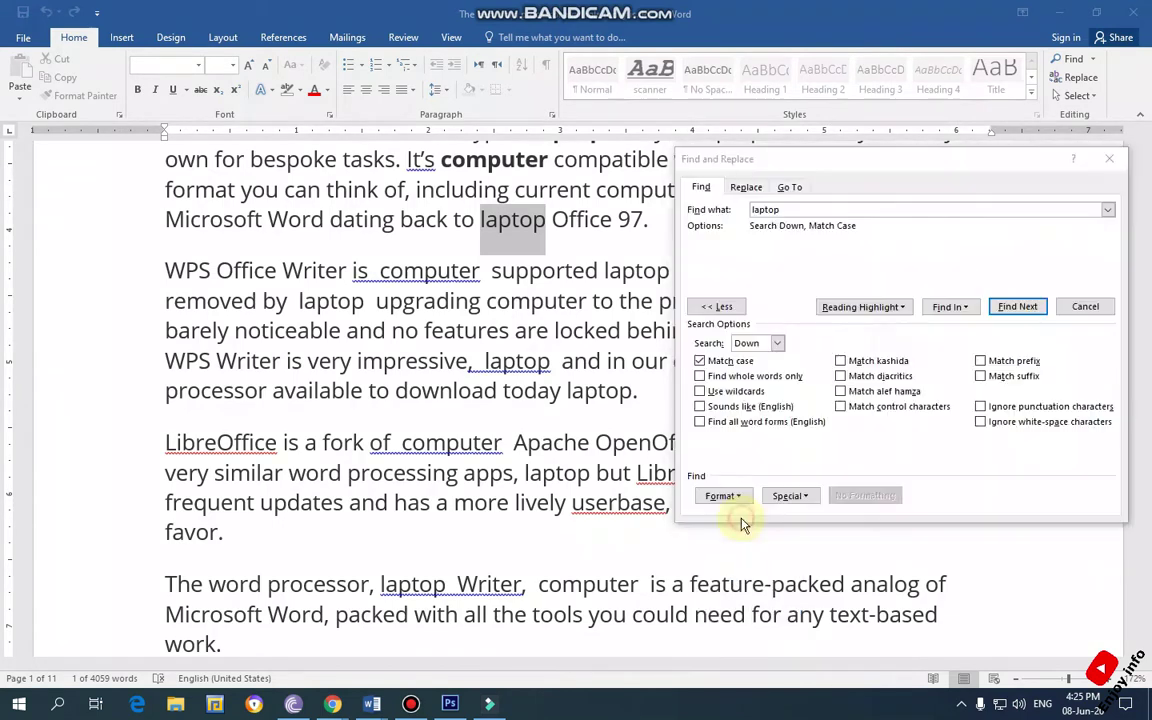
pyautogui.moveTo(725, 116); pyautogui.dragTo(767, 110)
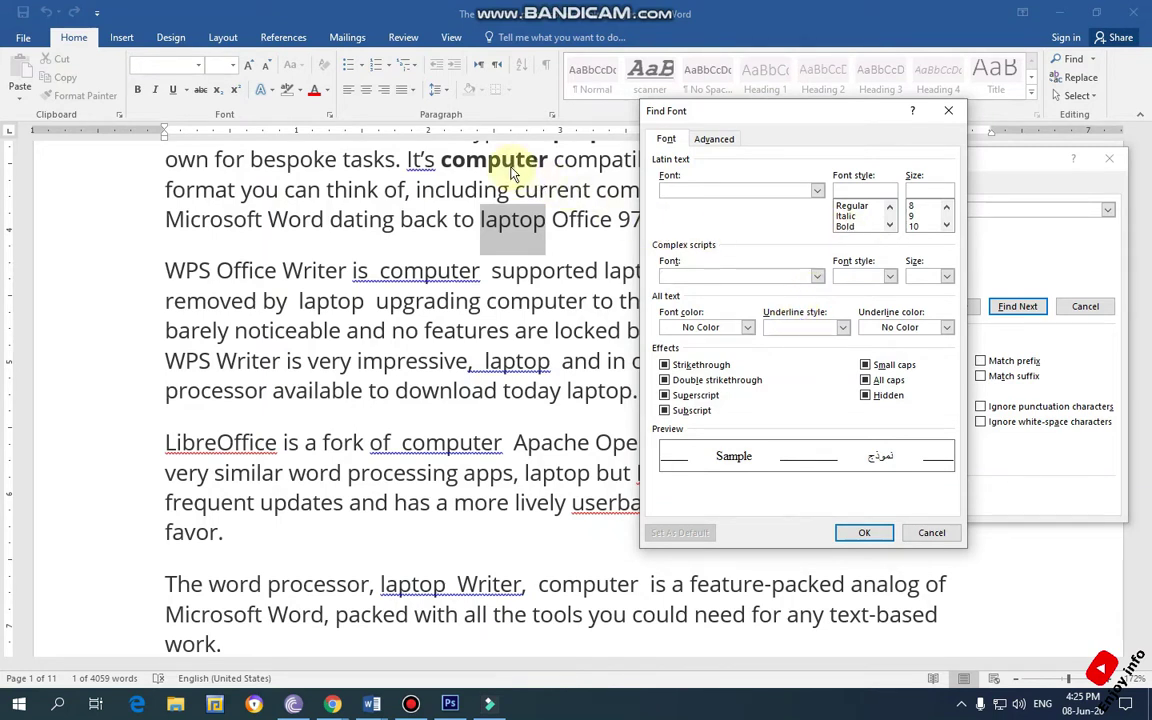
pyautogui.click(850, 227)
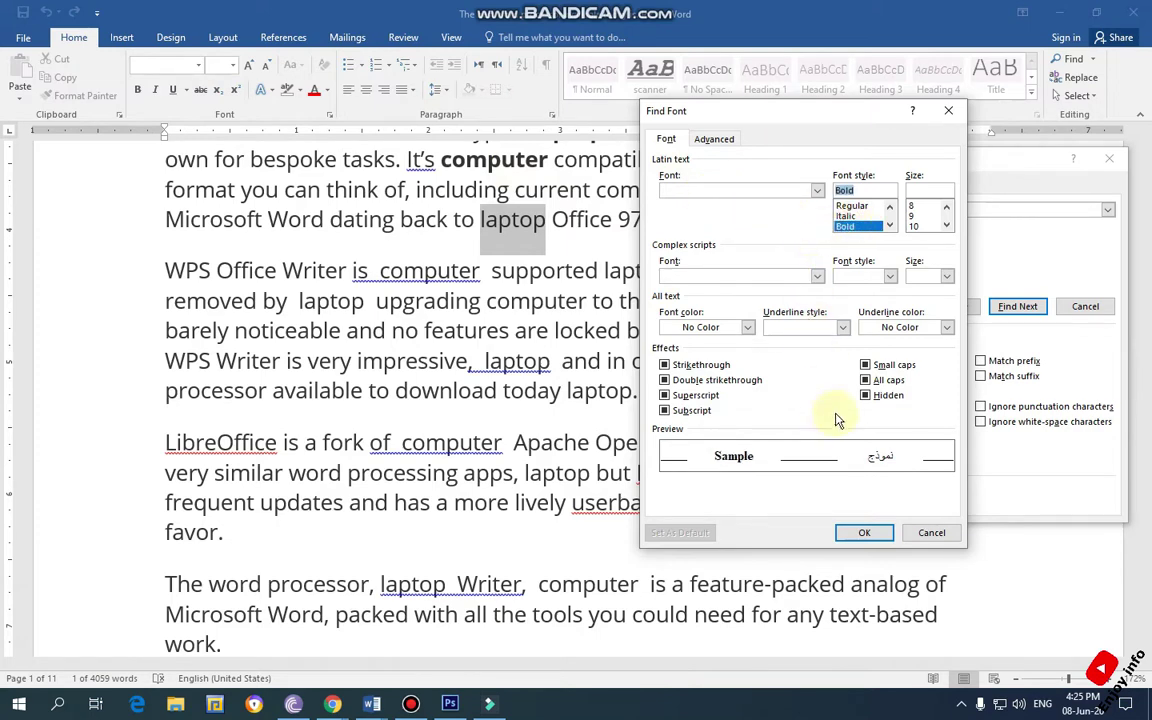
pyautogui.click(877, 540)
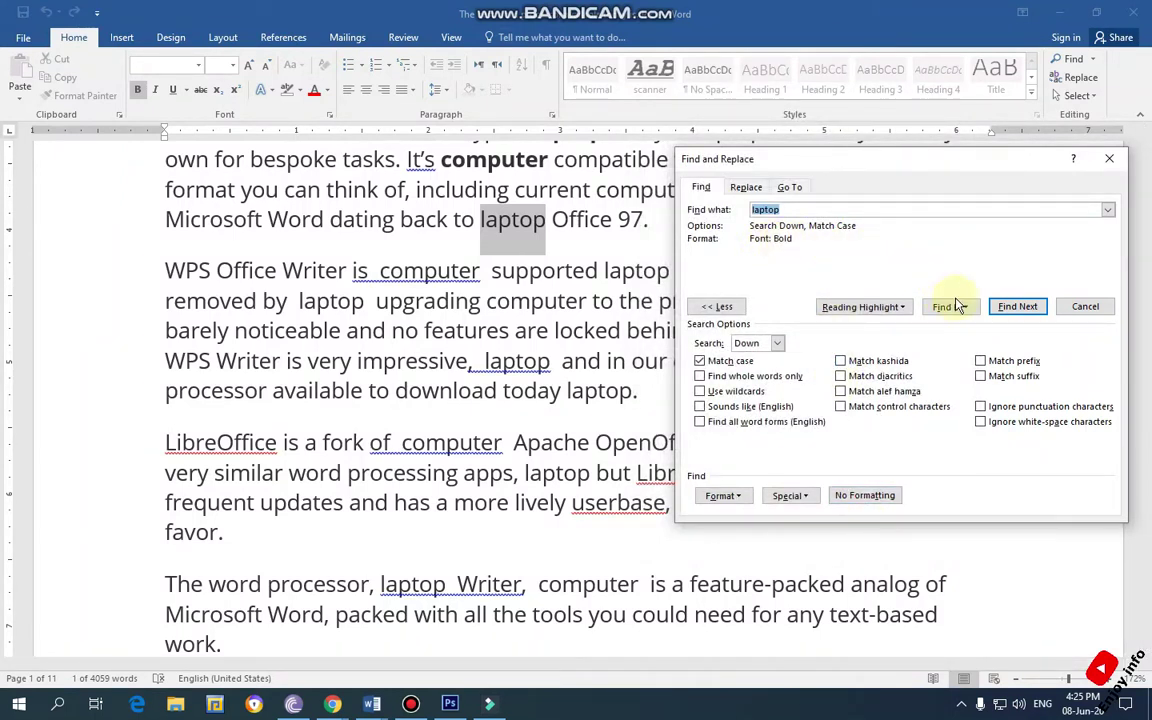
pyautogui.click(548, 235)
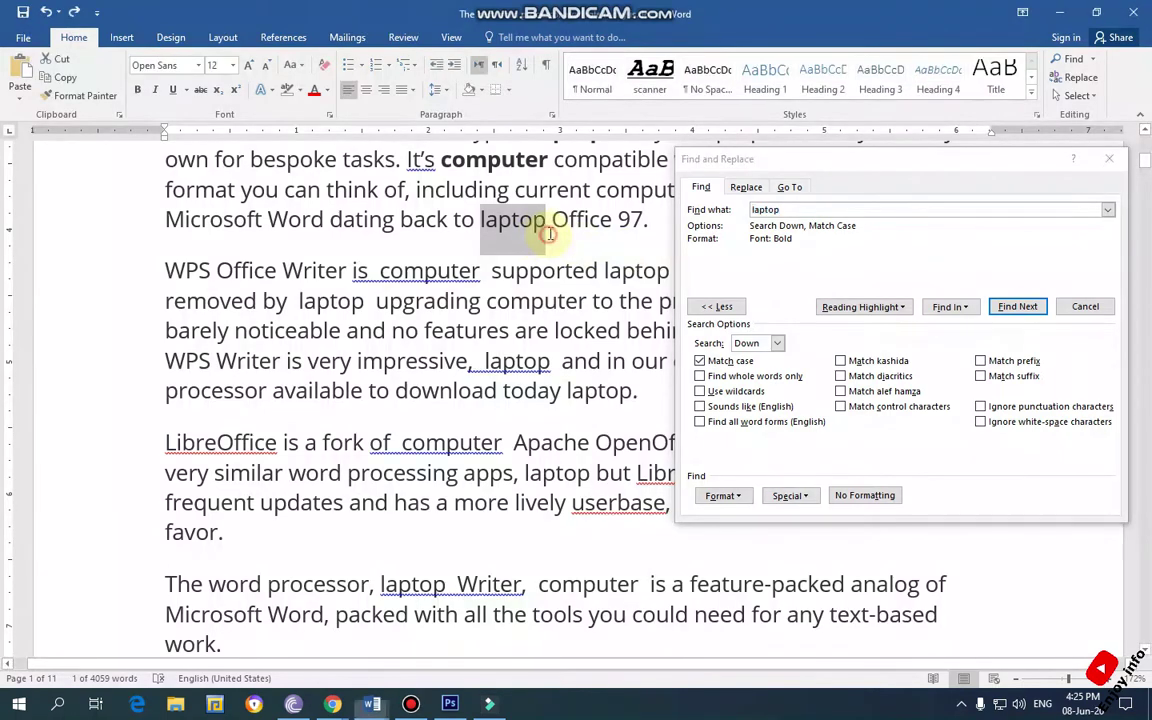
pyautogui.click(1103, 167)
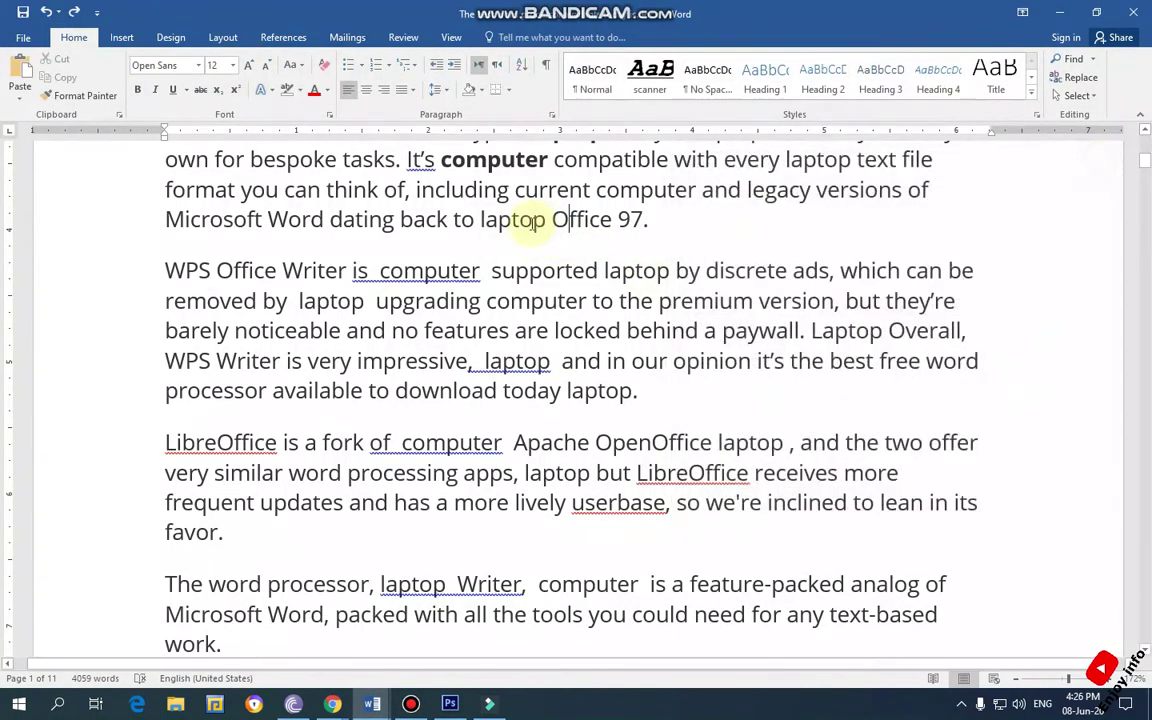
pyautogui.doubleClick(488, 219)
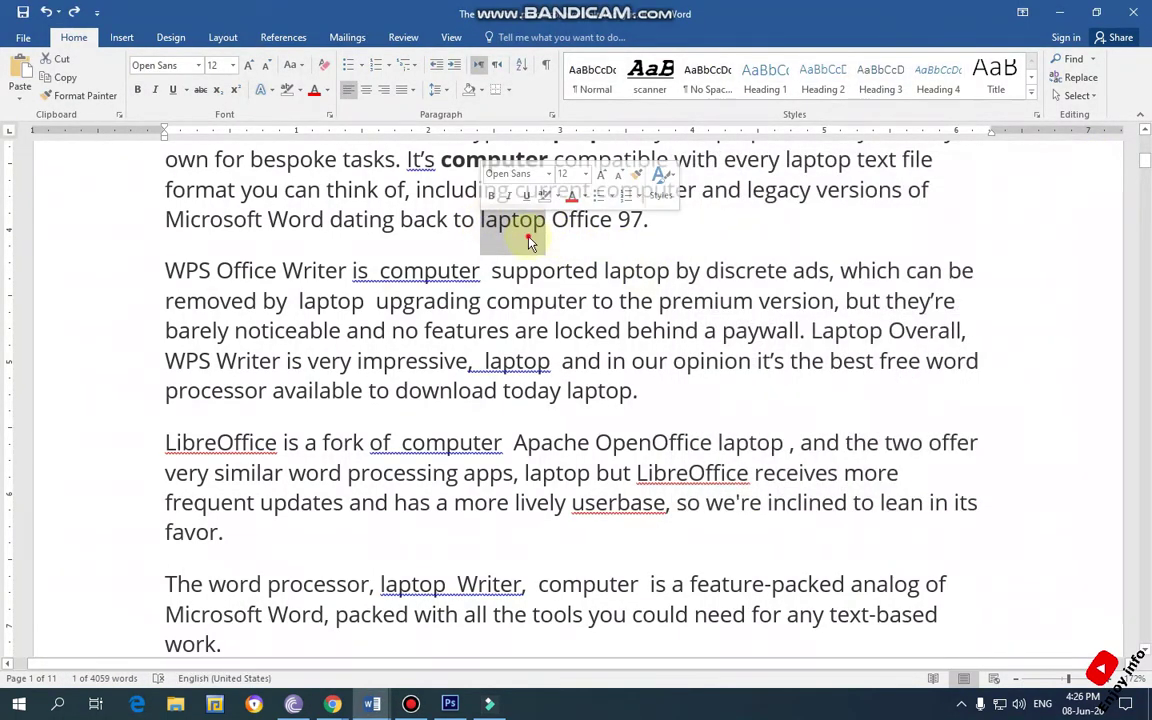
pyautogui.click(535, 219)
pyautogui.scroll(3, 568, 327)
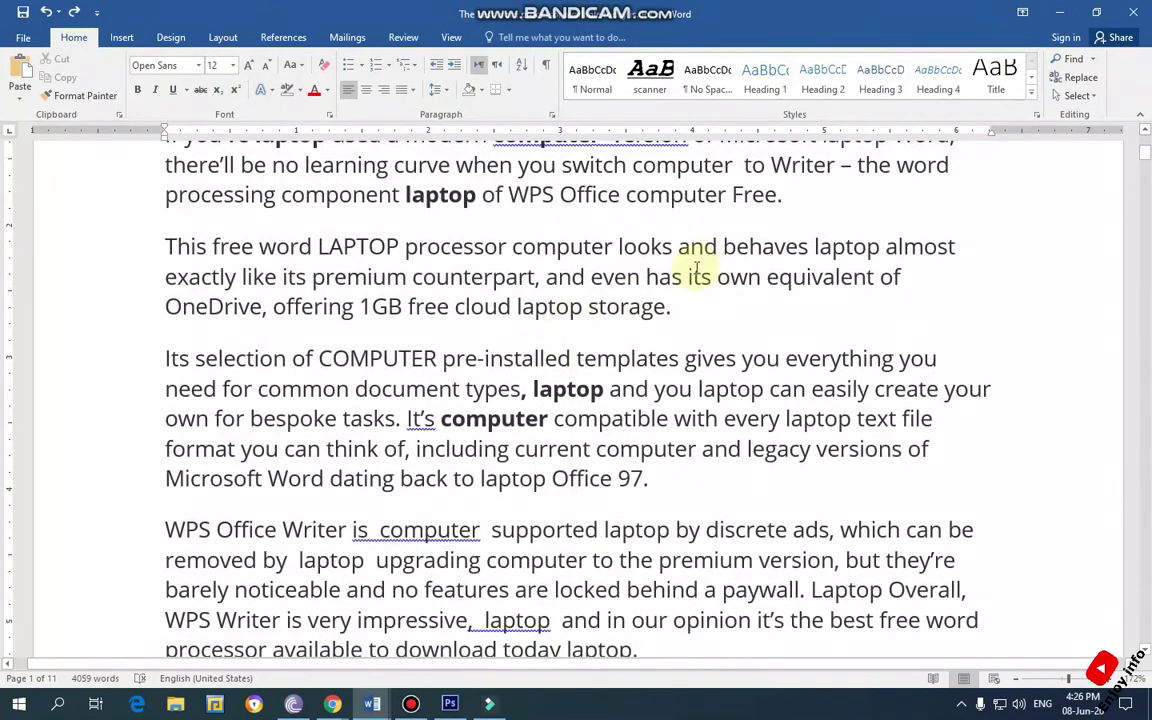
pyautogui.scroll(-4, 800, 226)
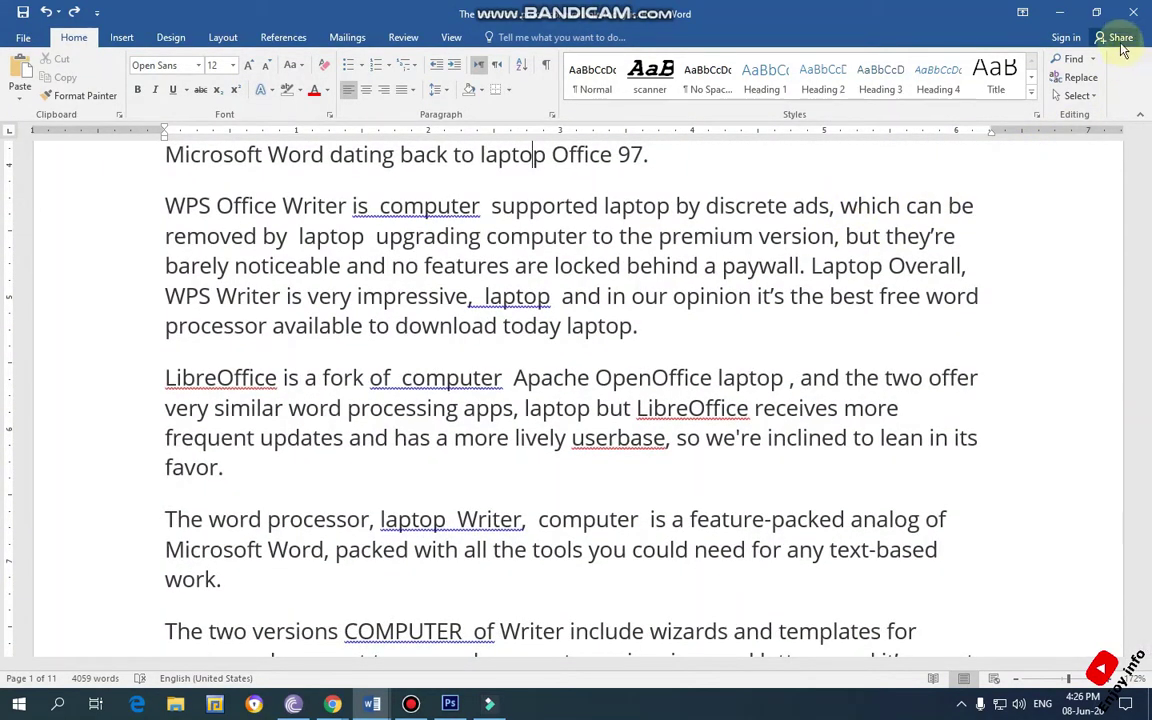
# Reopen Advanced Find and step through two case-matched occurrences of "laptop" without any format restriction
pyautogui.click(1085, 59)
pyautogui.click(1077, 100)
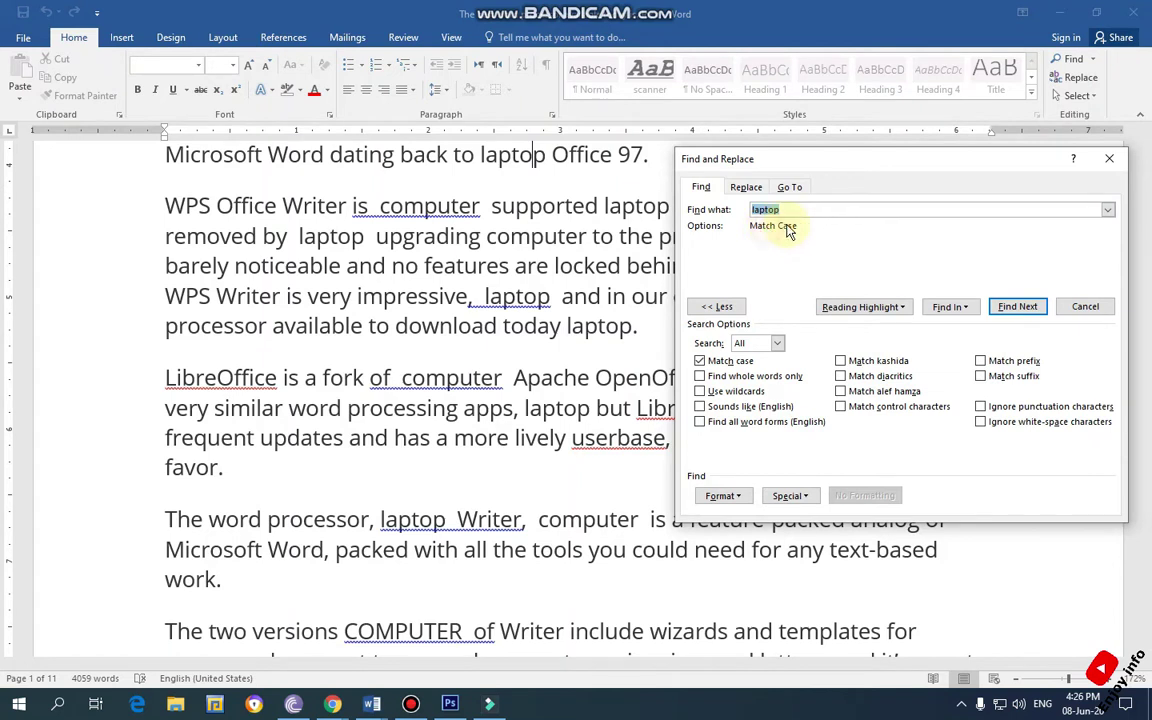
pyautogui.click(1016, 306)
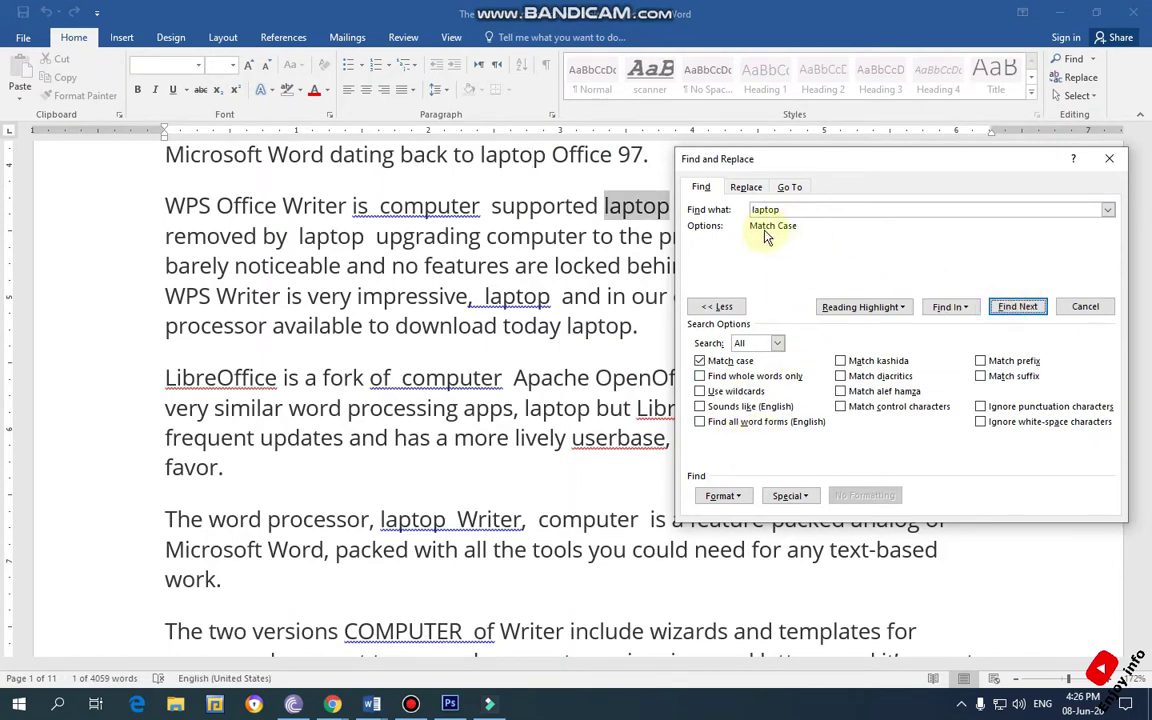
pyautogui.click(1016, 306)
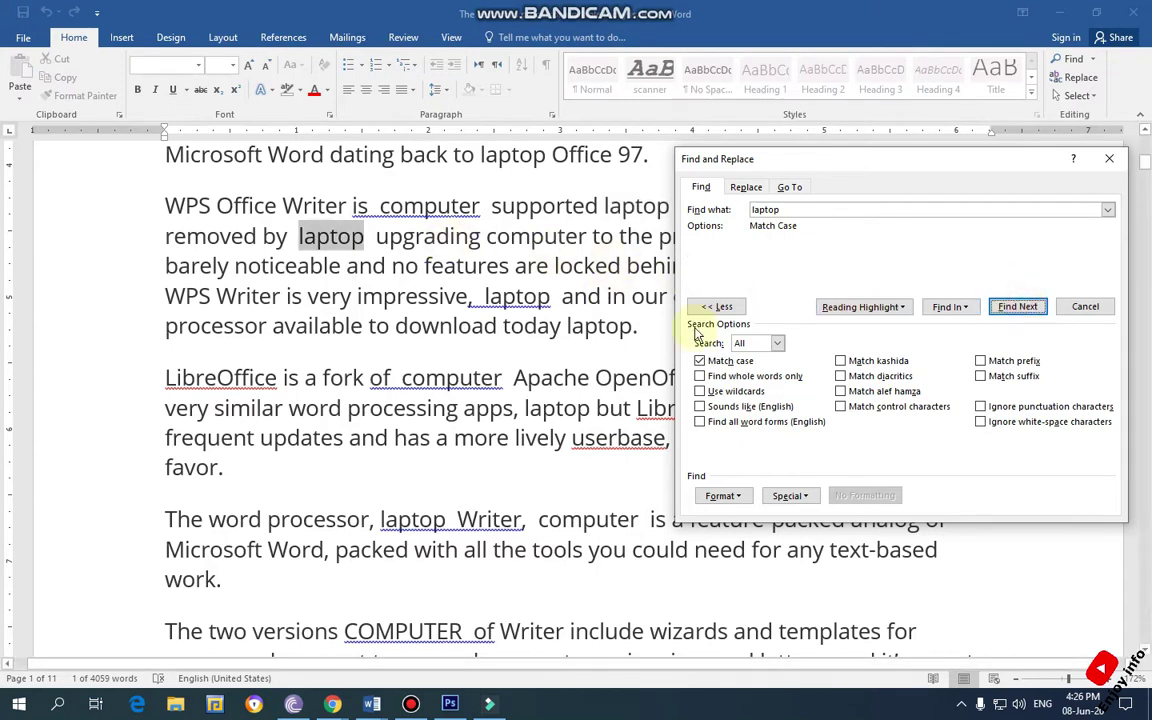
# Limit the search for "laptop" to the Bold font style and step through its bold occurrences
pyautogui.click(714, 496)
pyautogui.click(744, 513)
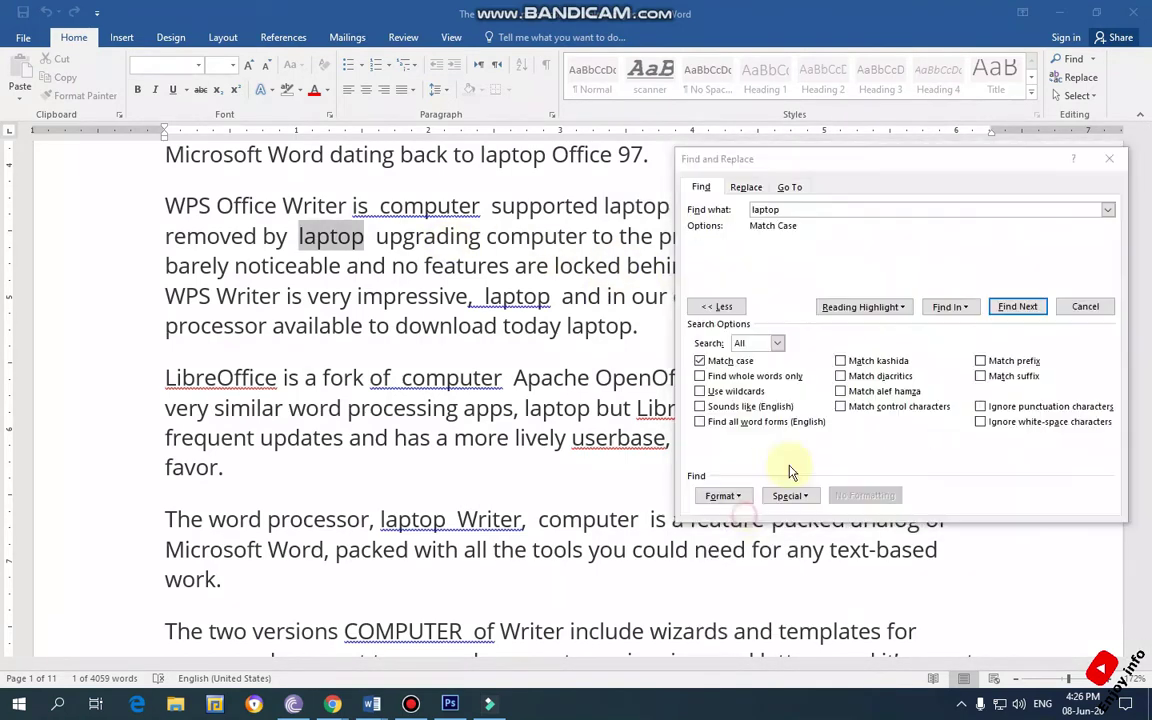
pyautogui.click(848, 226)
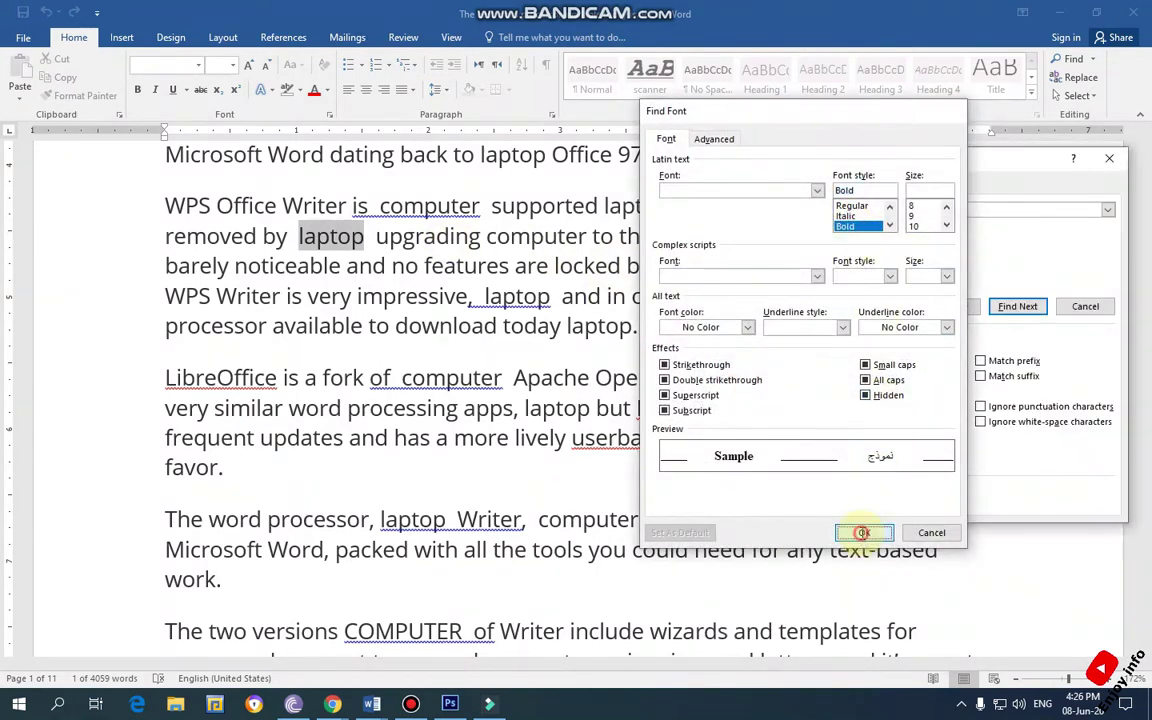
pyautogui.click(864, 532)
pyautogui.click(1016, 306)
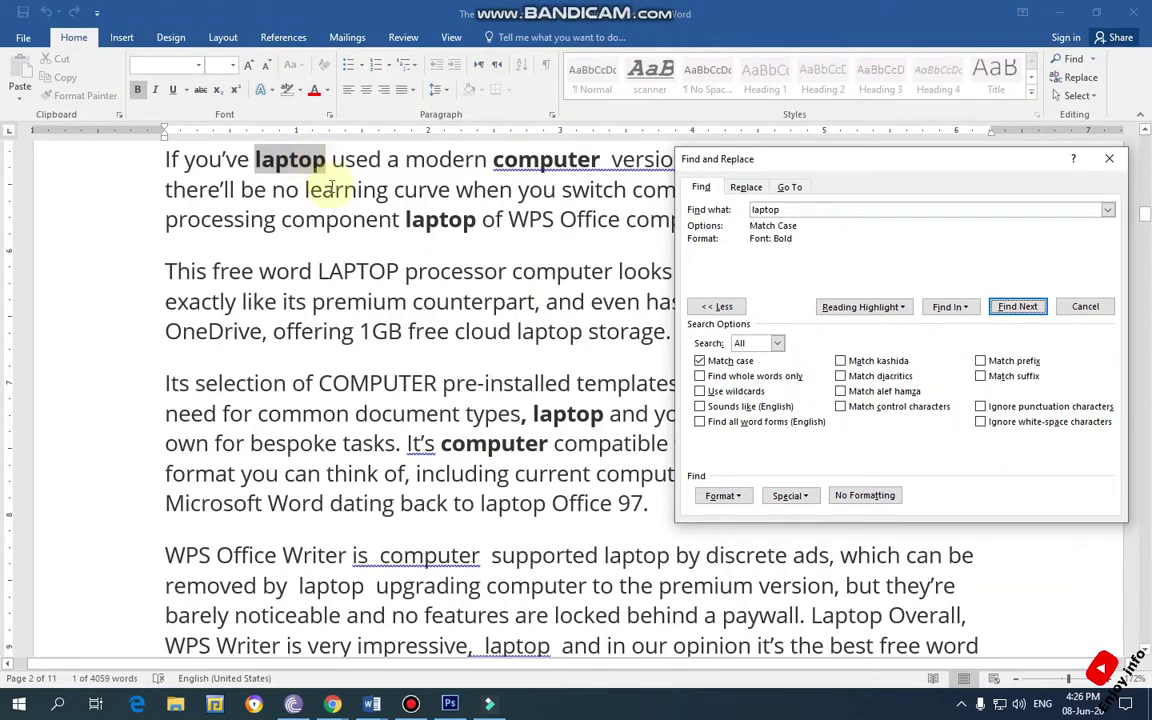
pyautogui.click(1016, 307)
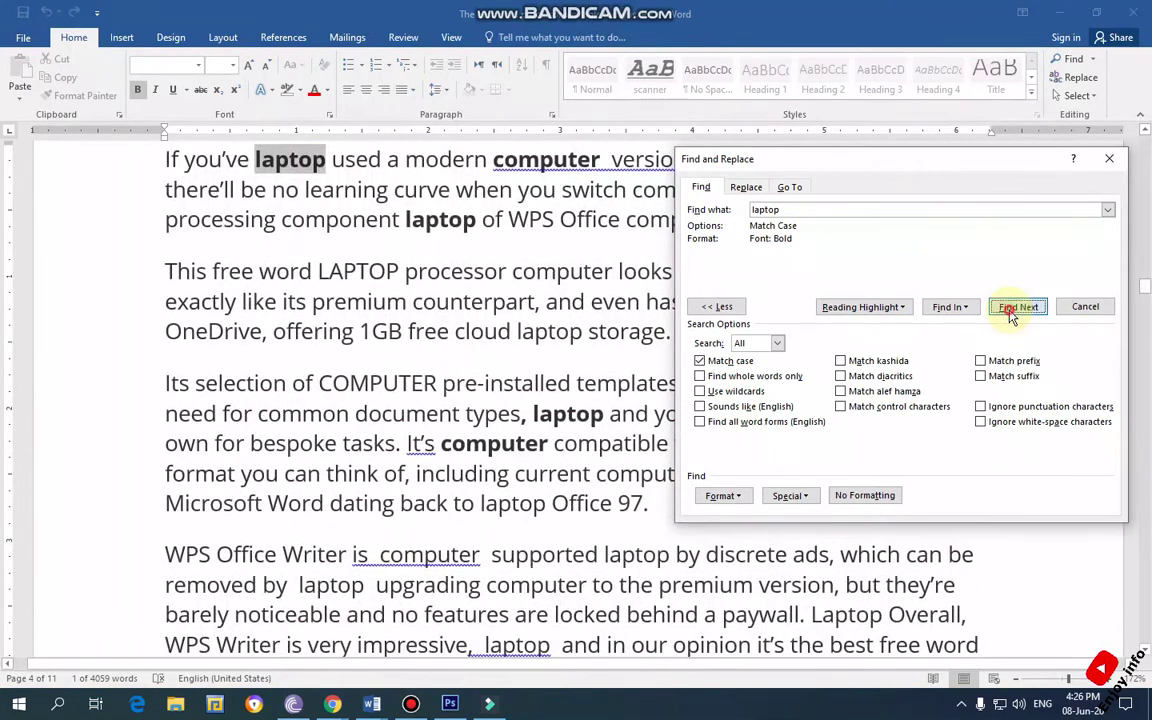
pyautogui.click(1016, 307)
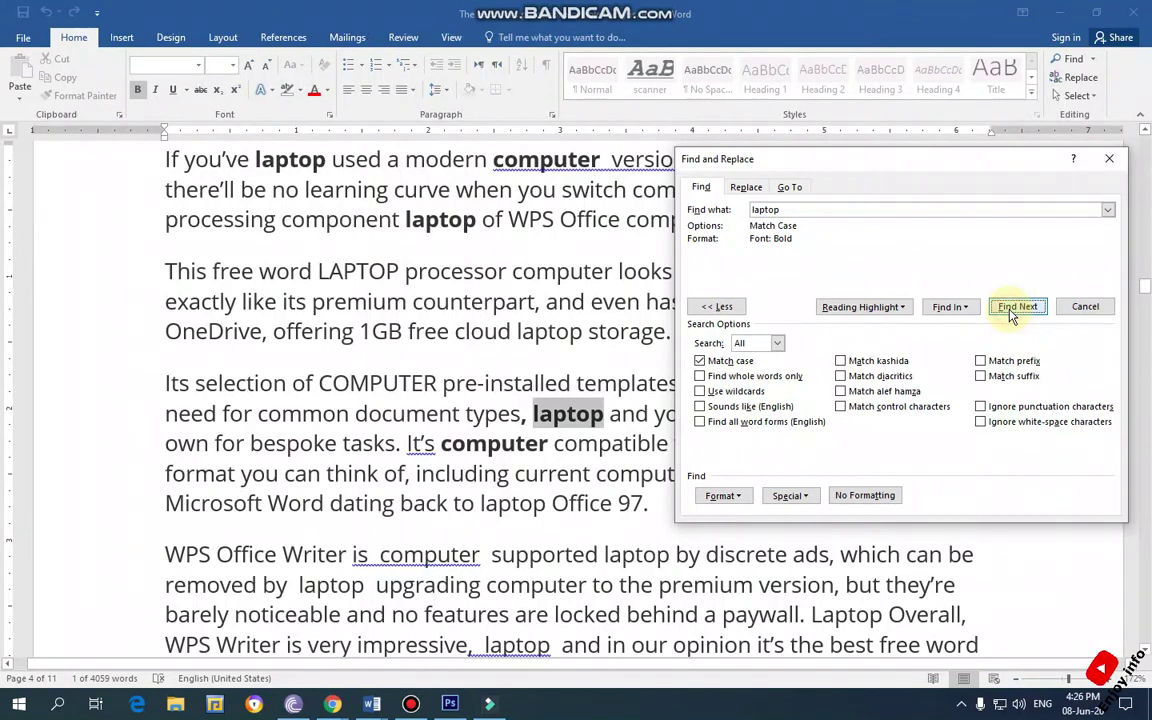
# Change the search term to "computer" and step through four of its case-matched bold occurrences
pyautogui.click(802, 213)
pyautogui.moveTo(802, 213); pyautogui.dragTo(714, 214)
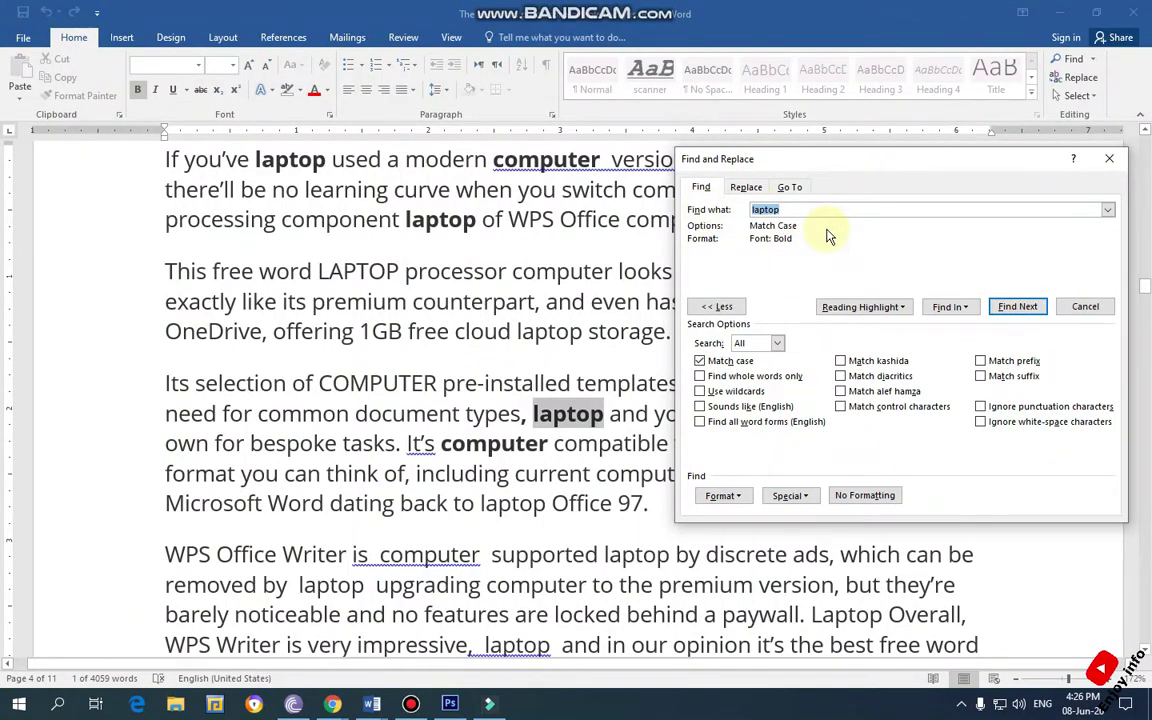
pyautogui.write('computer')
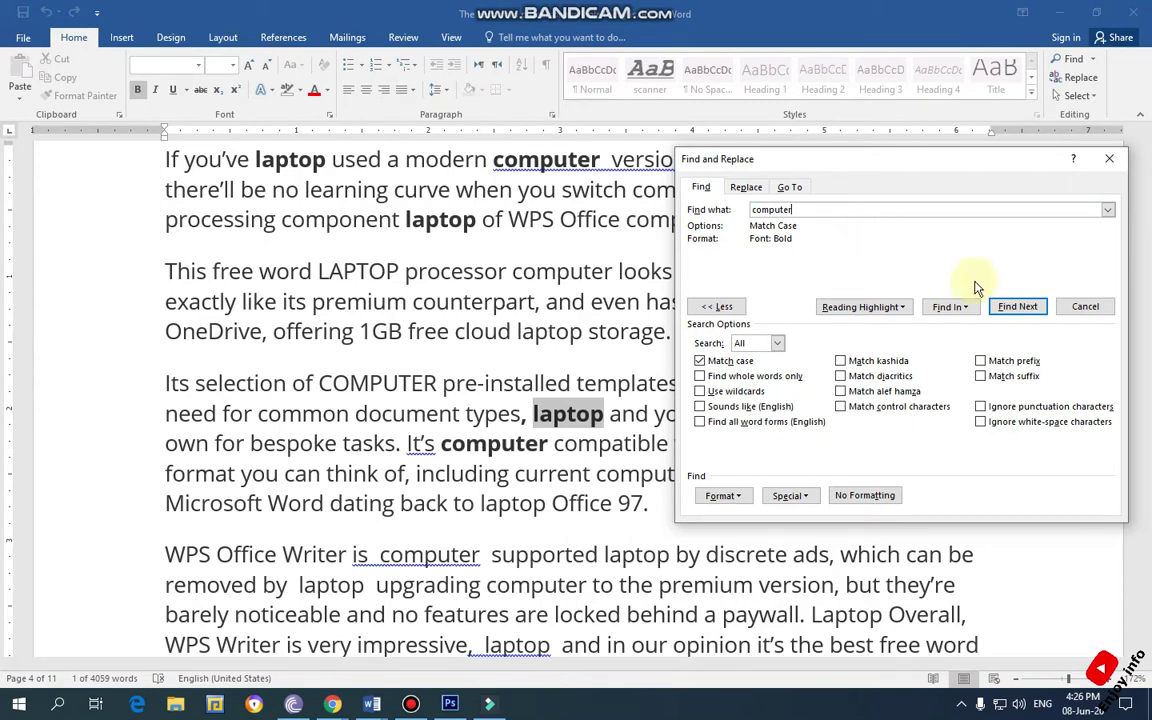
pyautogui.click(1017, 306)
pyautogui.click(1017, 306)
pyautogui.click(1017, 306)
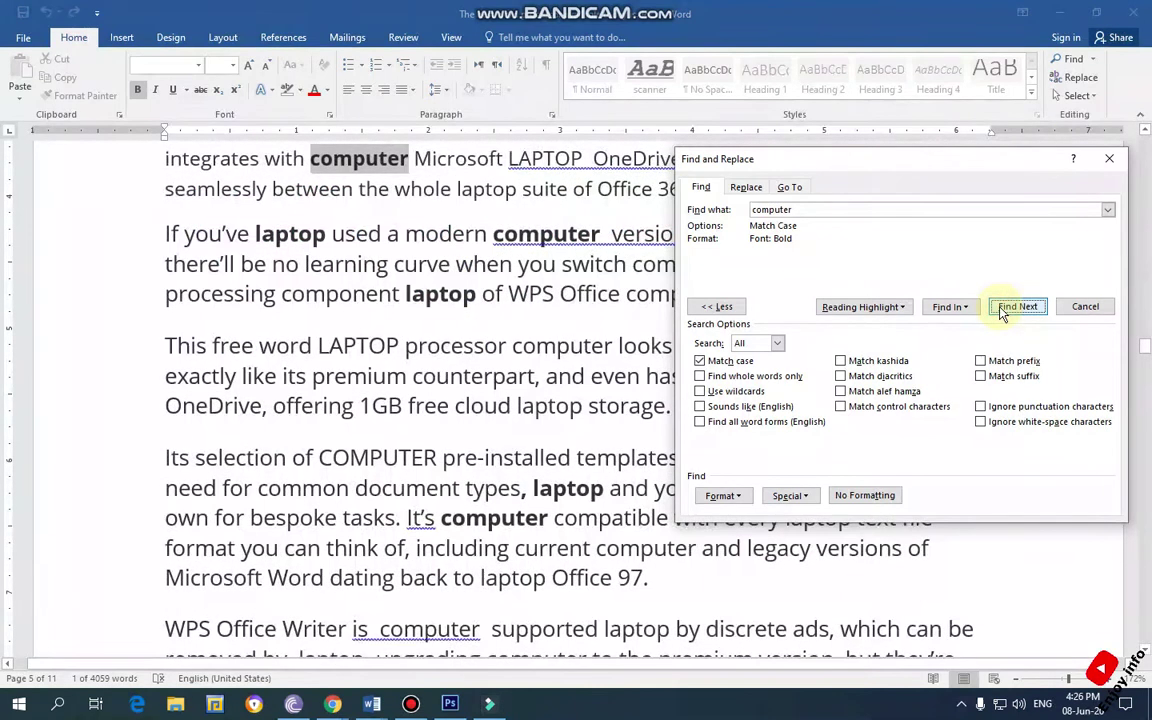
pyautogui.click(1017, 306)
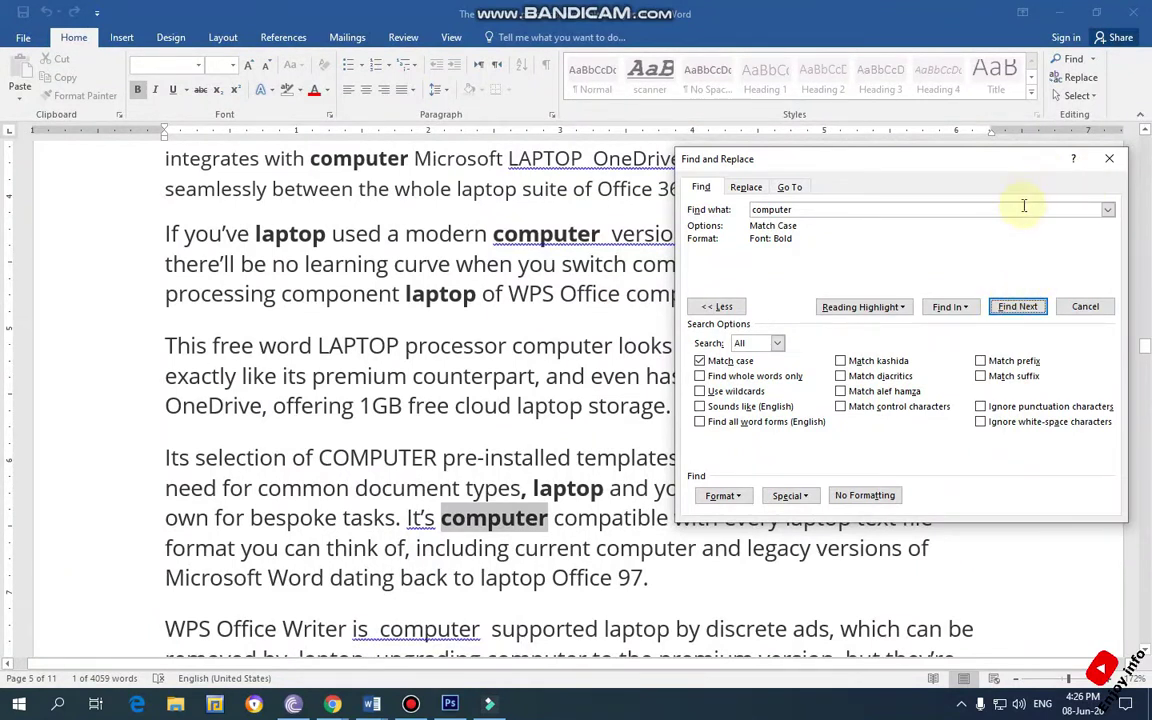
# Replace case matching with whole-words-only matching and step through four bold occurrences of "computer"
pyautogui.click(701, 361)
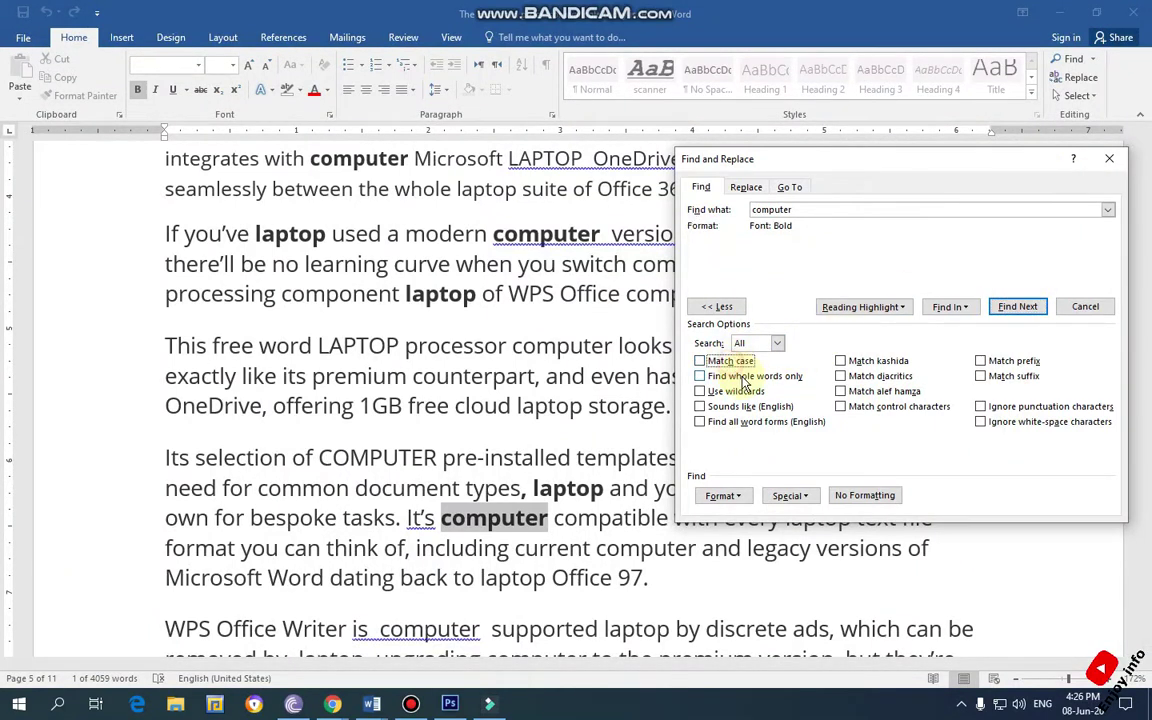
pyautogui.click(700, 376)
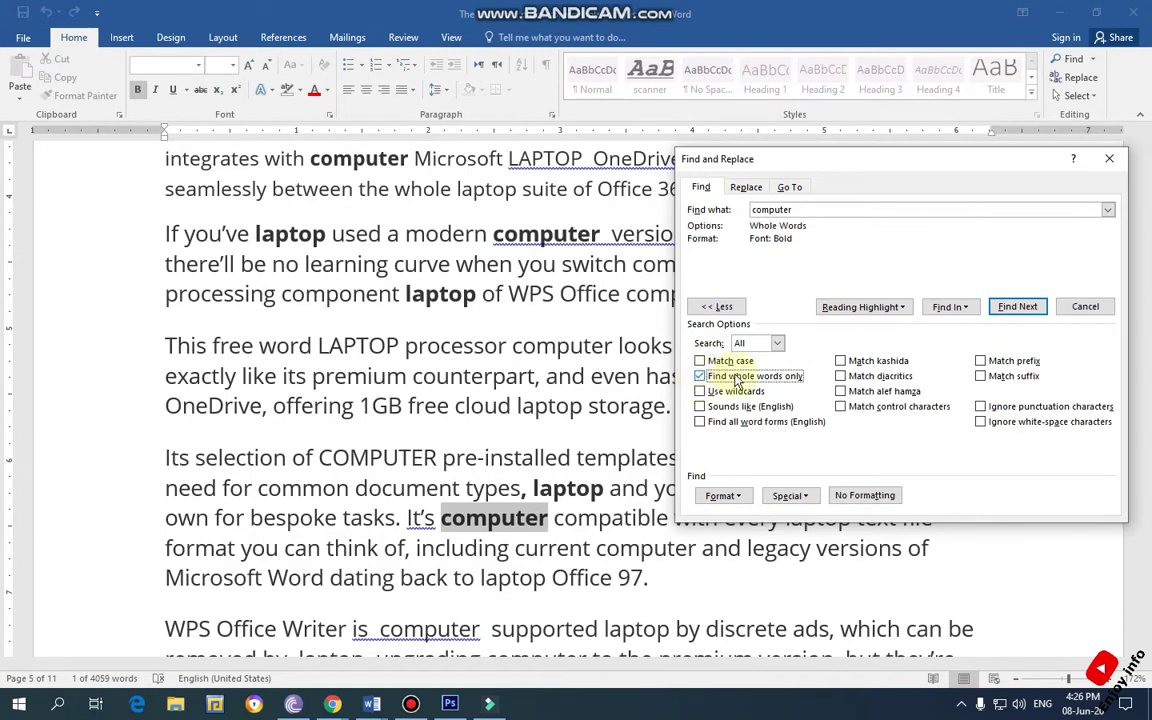
pyautogui.click(1017, 308)
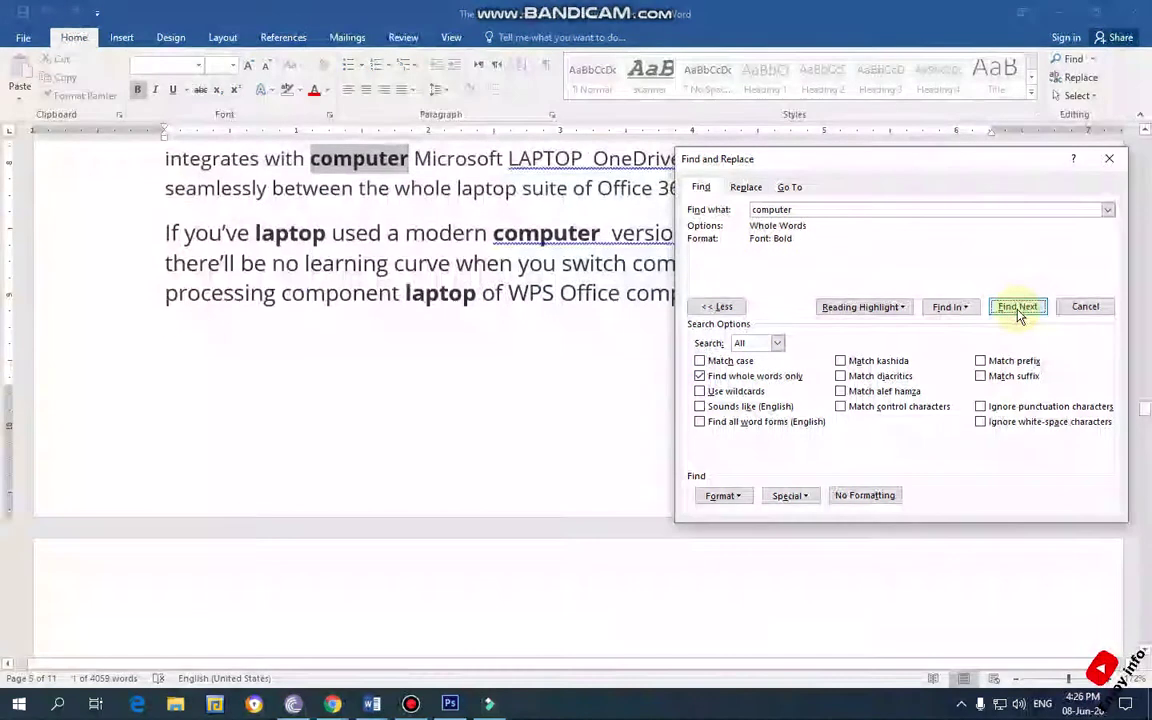
pyautogui.click(1017, 308)
pyautogui.click(1018, 310)
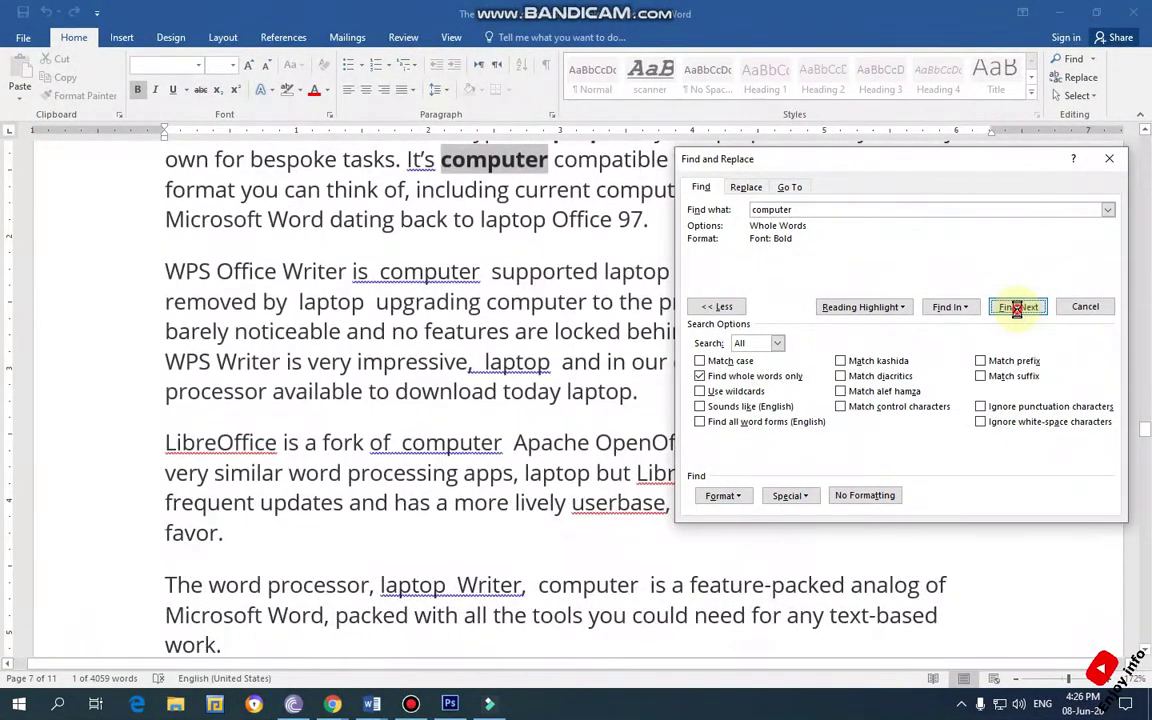
pyautogui.click(1018, 310)
# Find two occurrences of "computer" in the Regular font style, using wildcards instead of whole-words-only matching
pyautogui.click(702, 378)
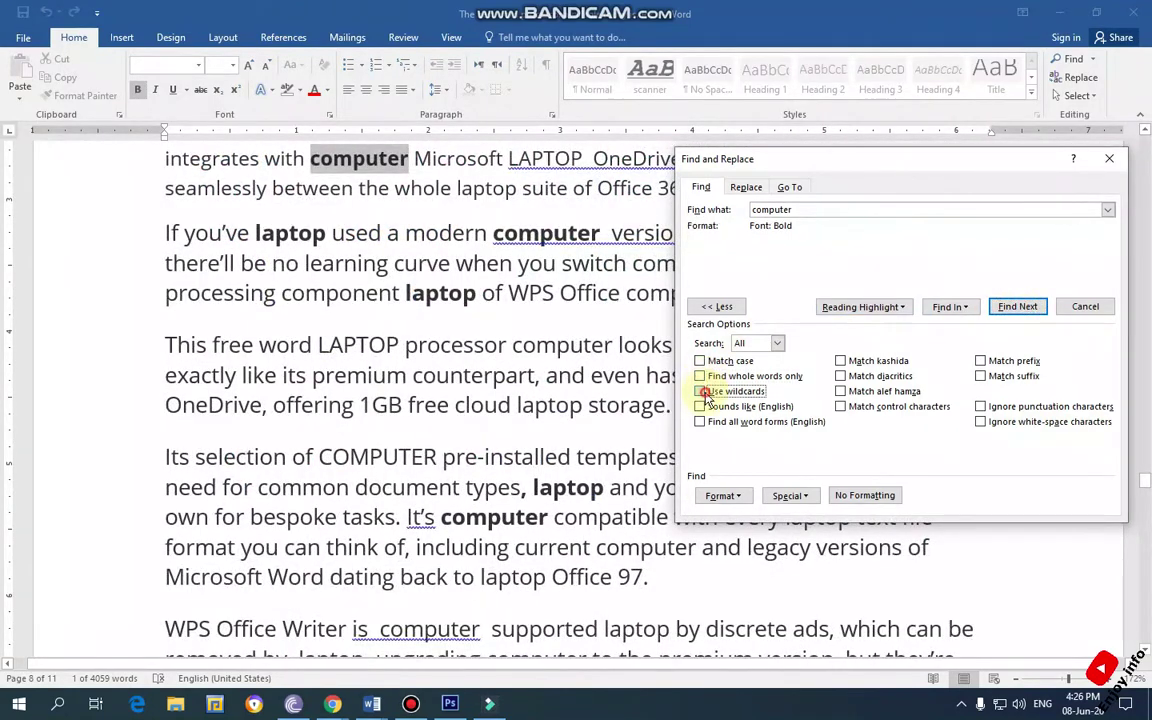
pyautogui.click(700, 391)
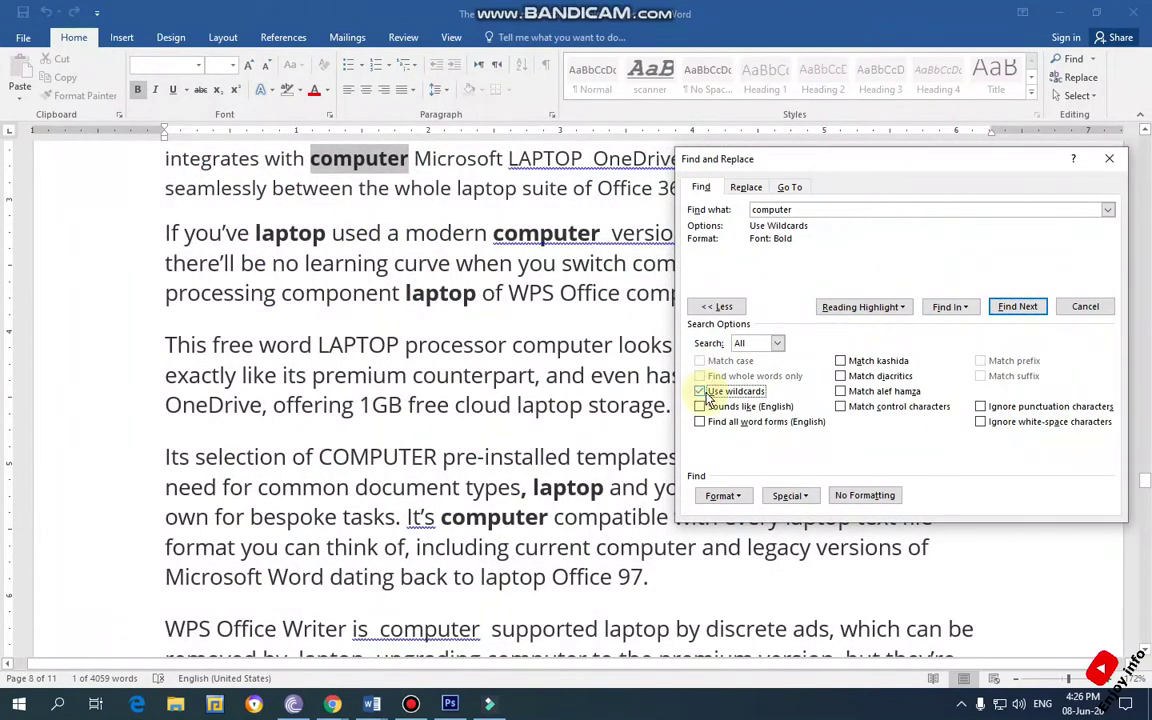
pyautogui.click(722, 496)
pyautogui.click(745, 513)
pyautogui.click(851, 205)
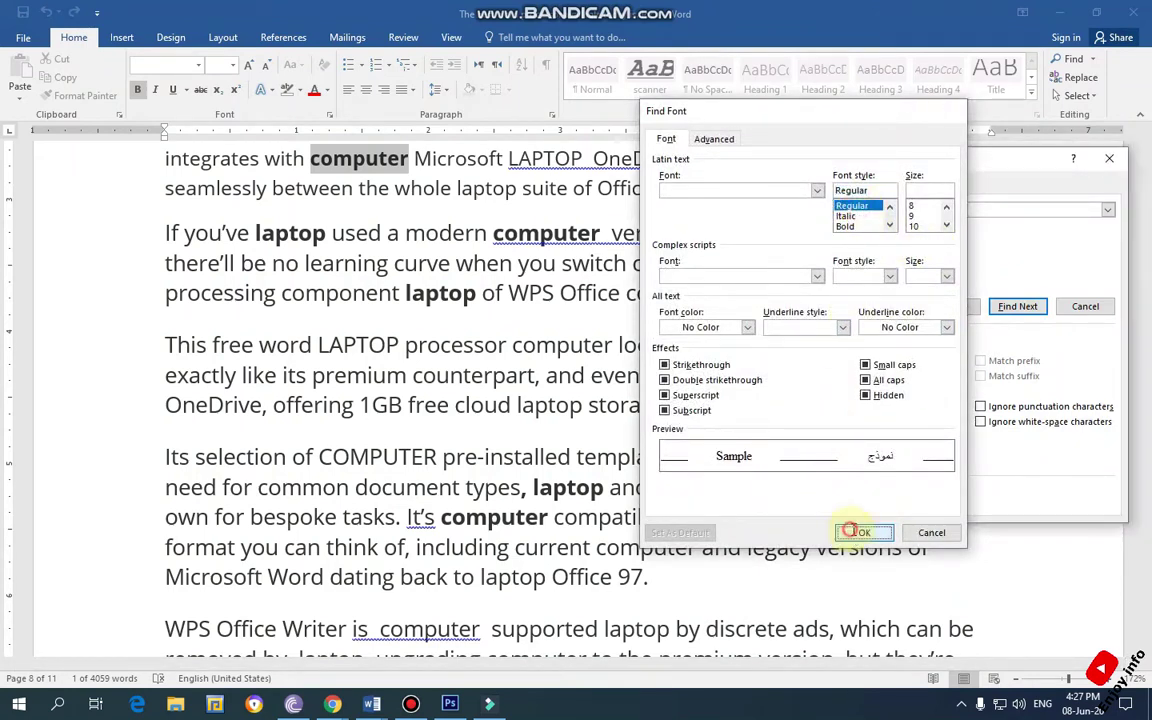
pyautogui.click(850, 530)
pyautogui.click(1016, 308)
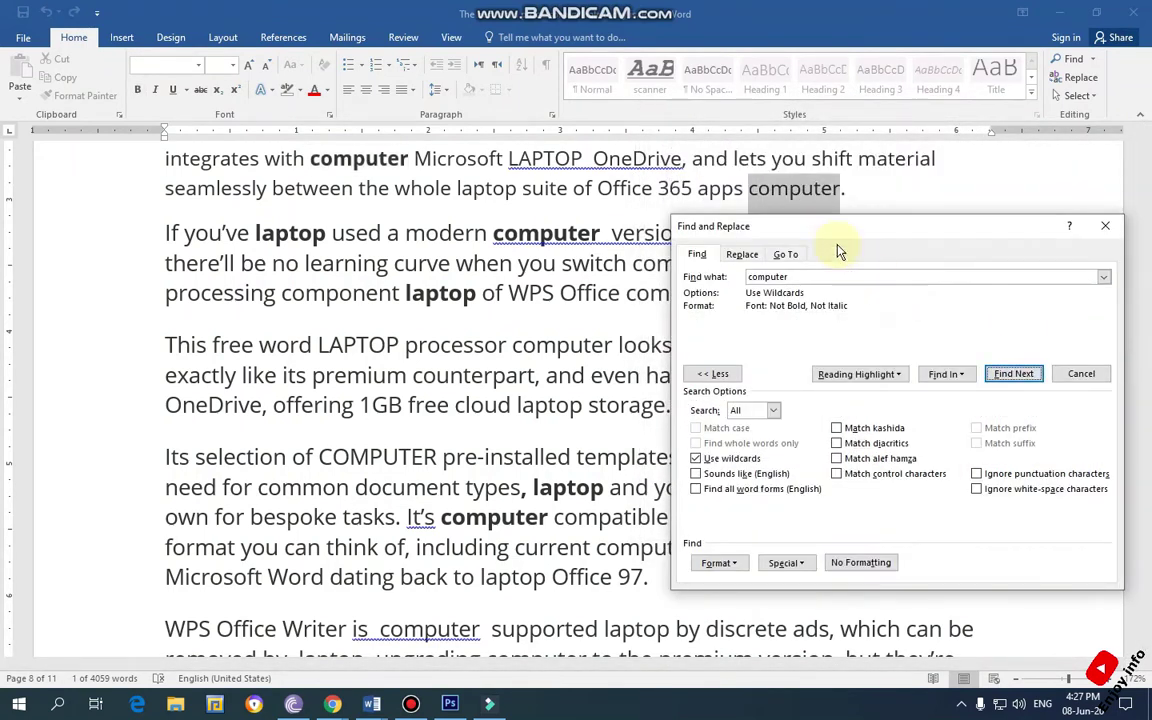
pyautogui.click(1010, 376)
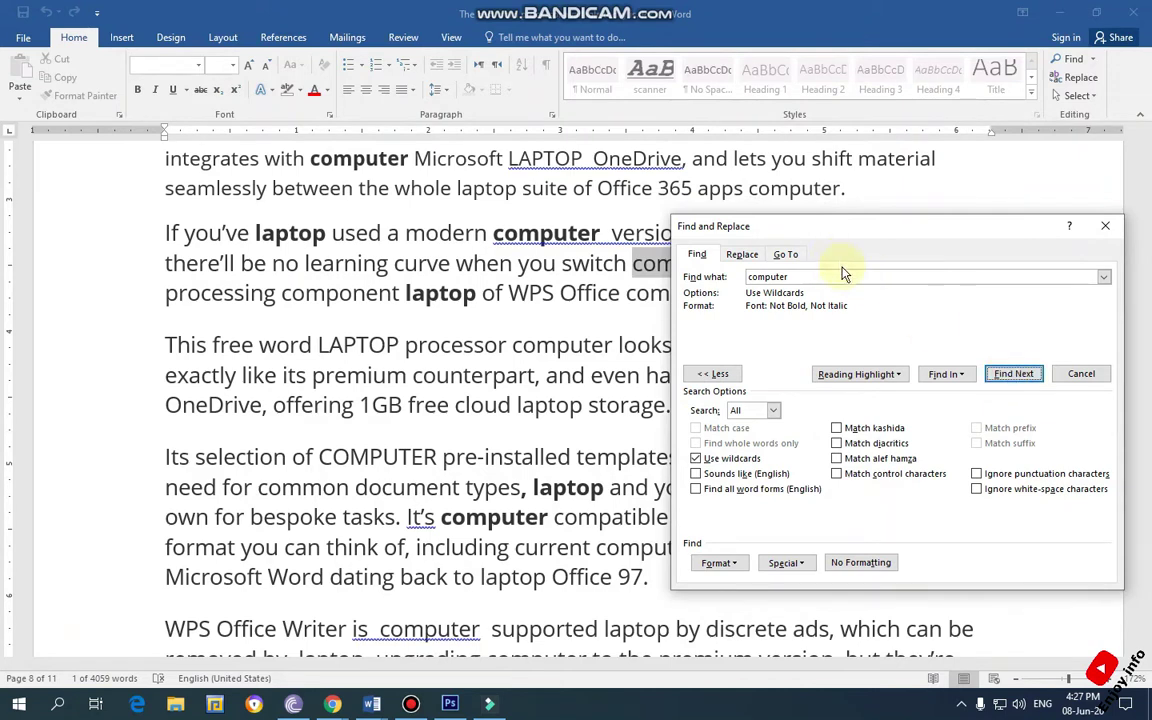
# Turn off the wildcards option, close the search dialog and look over the surrounding document text
pyautogui.click(697, 459)
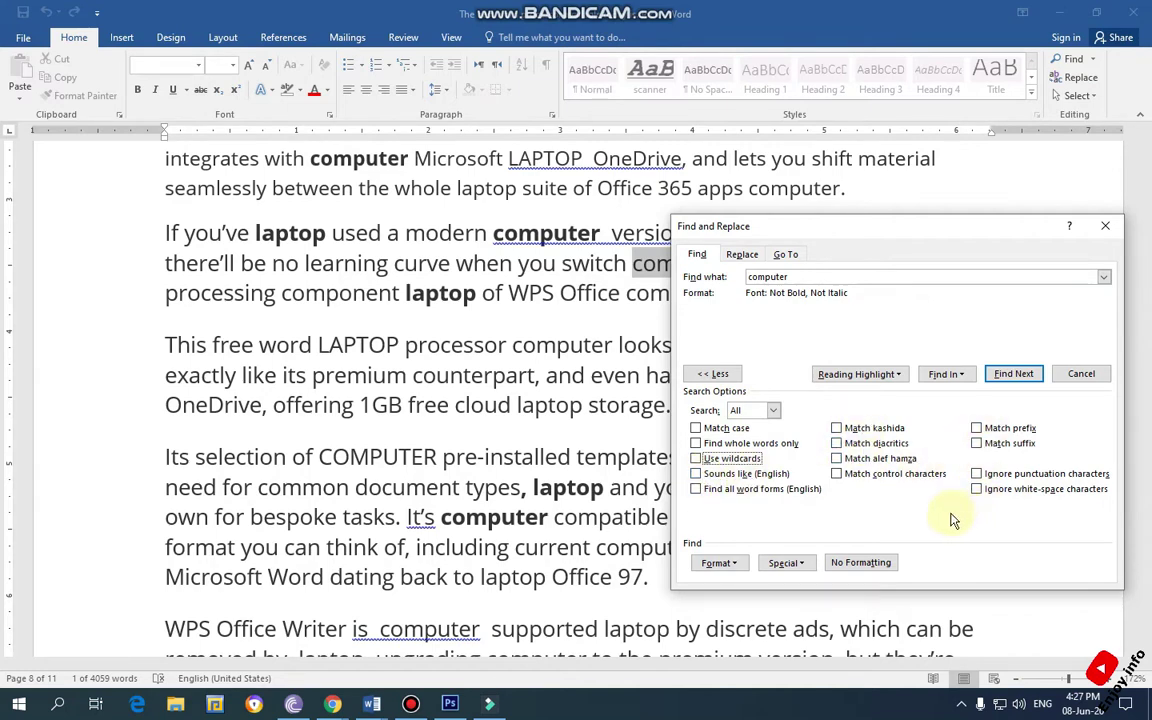
pyautogui.click(1105, 226)
pyautogui.scroll(-10, 690, 452)
pyautogui.scroll(8, 693, 455)
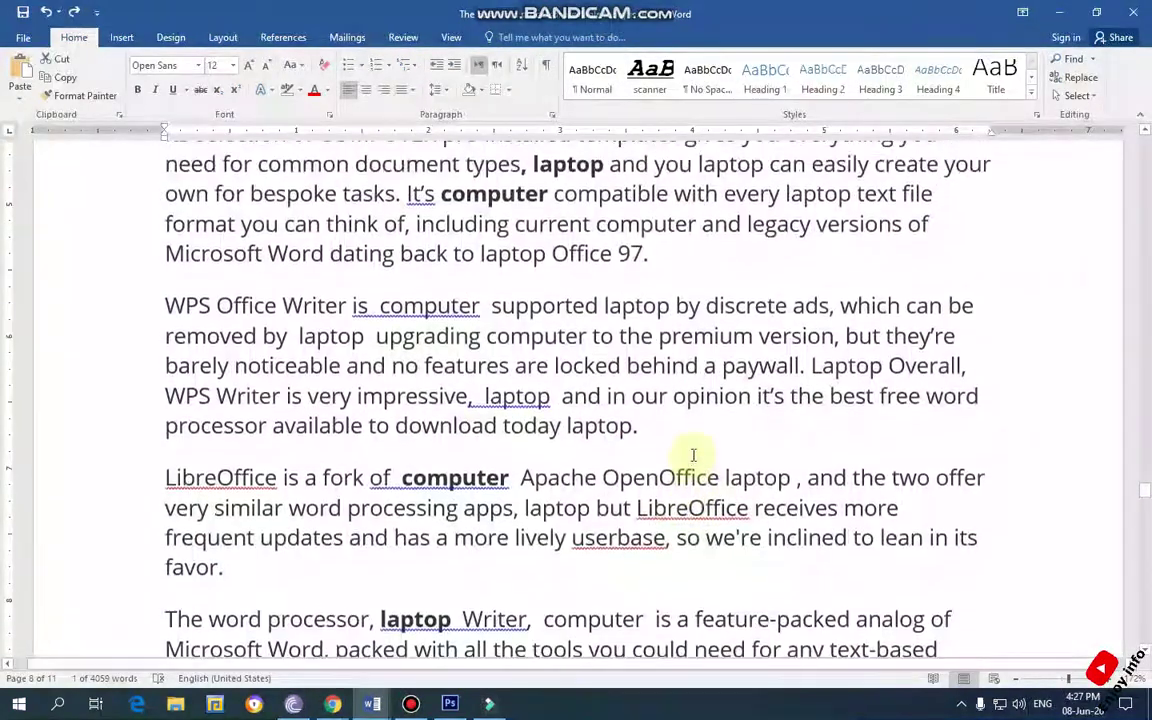
pyautogui.scroll(-3, 386, 455)
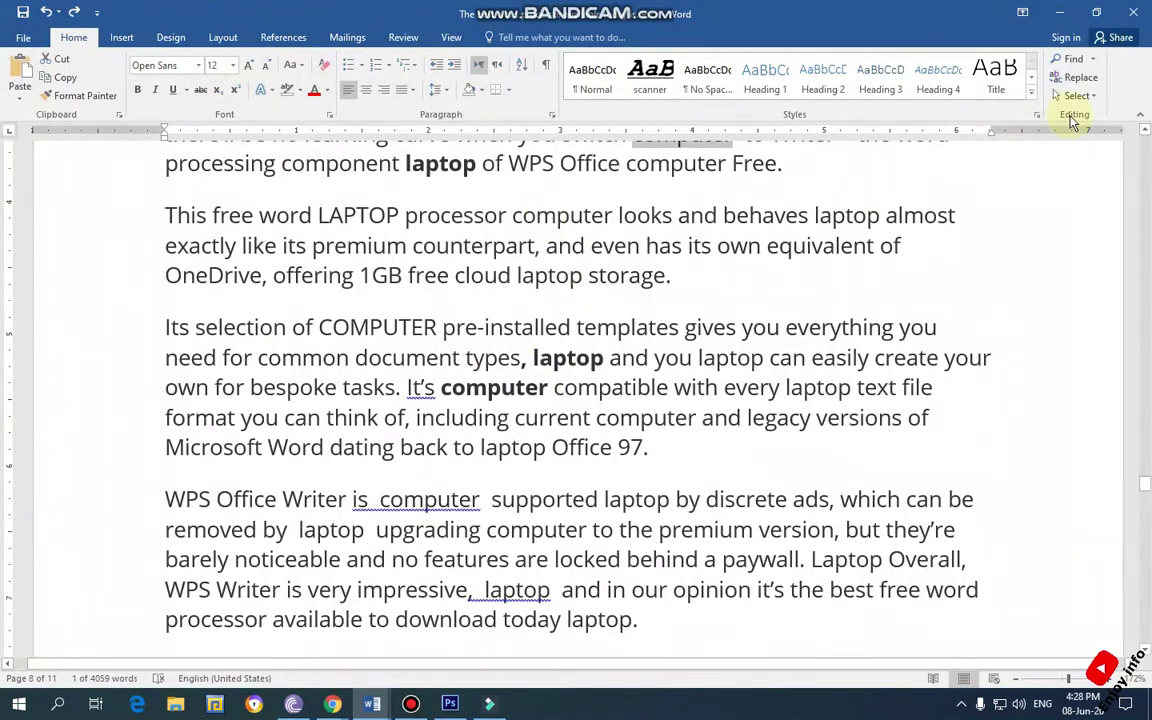
# Open the Go To options for the document and glance through the Find and Replace options alongside them
pyautogui.click(1070, 58)
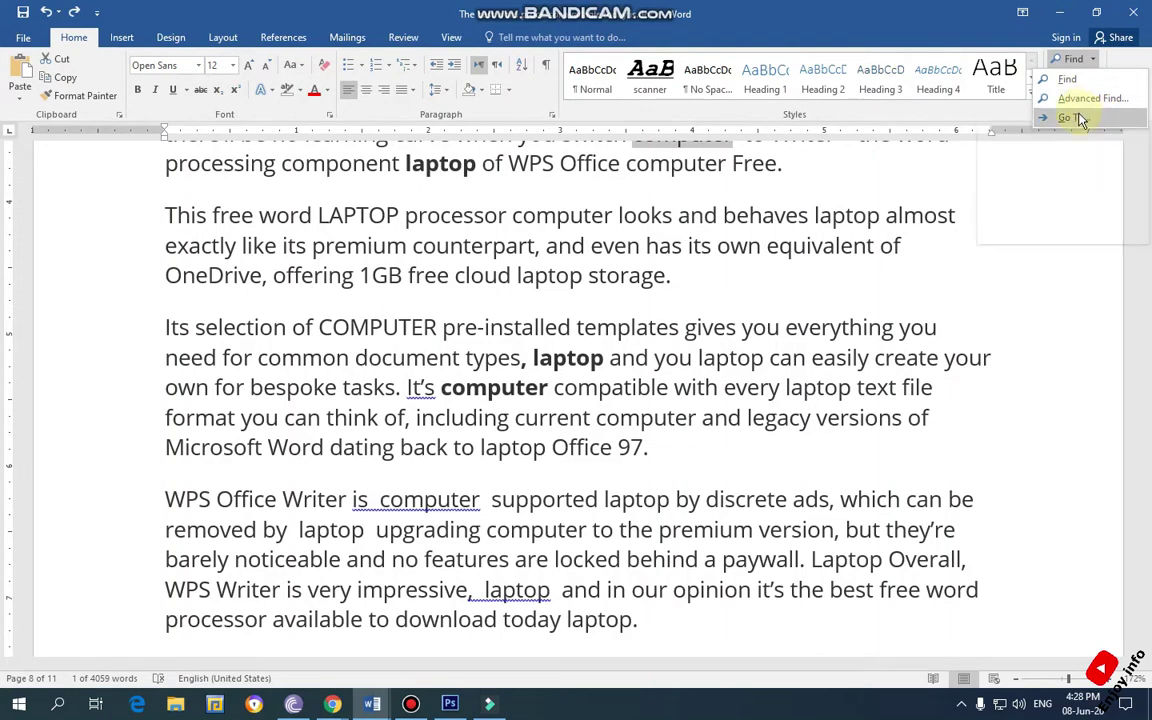
pyautogui.click(1070, 118)
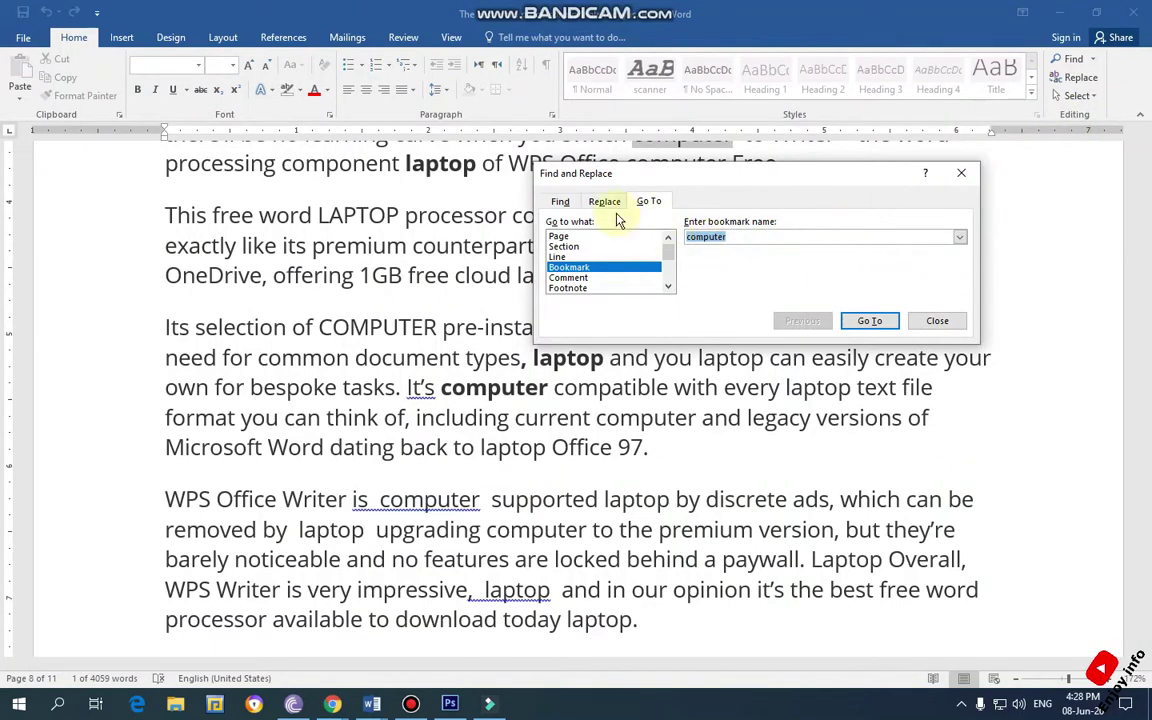
pyautogui.click(559, 201)
pyautogui.click(604, 201)
pyautogui.click(646, 201)
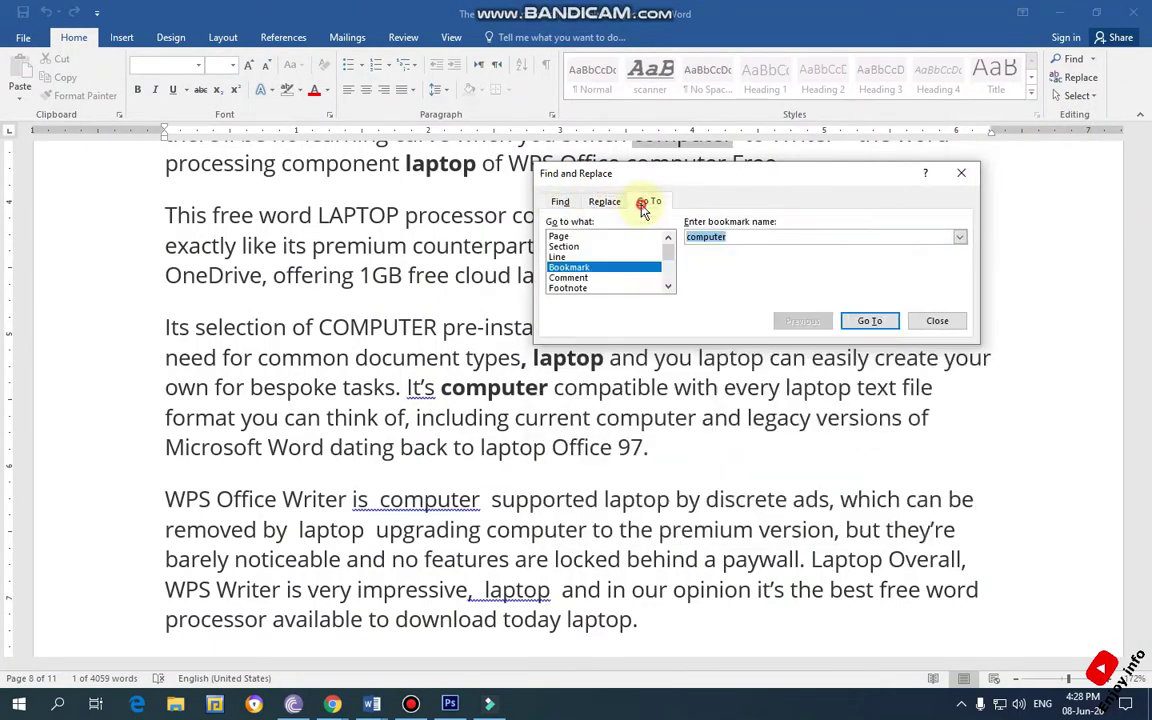
# Use Go To by page number to jump to page 1 and to page 11 of the document
pyautogui.click(578, 237)
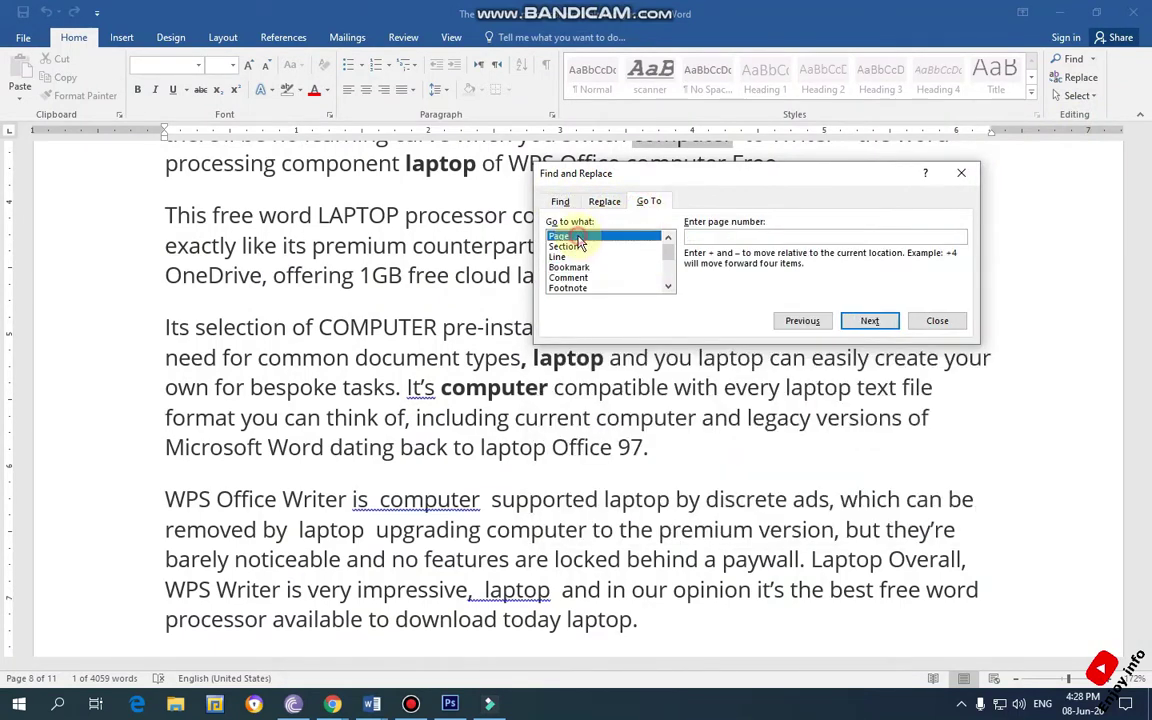
pyautogui.click(705, 240)
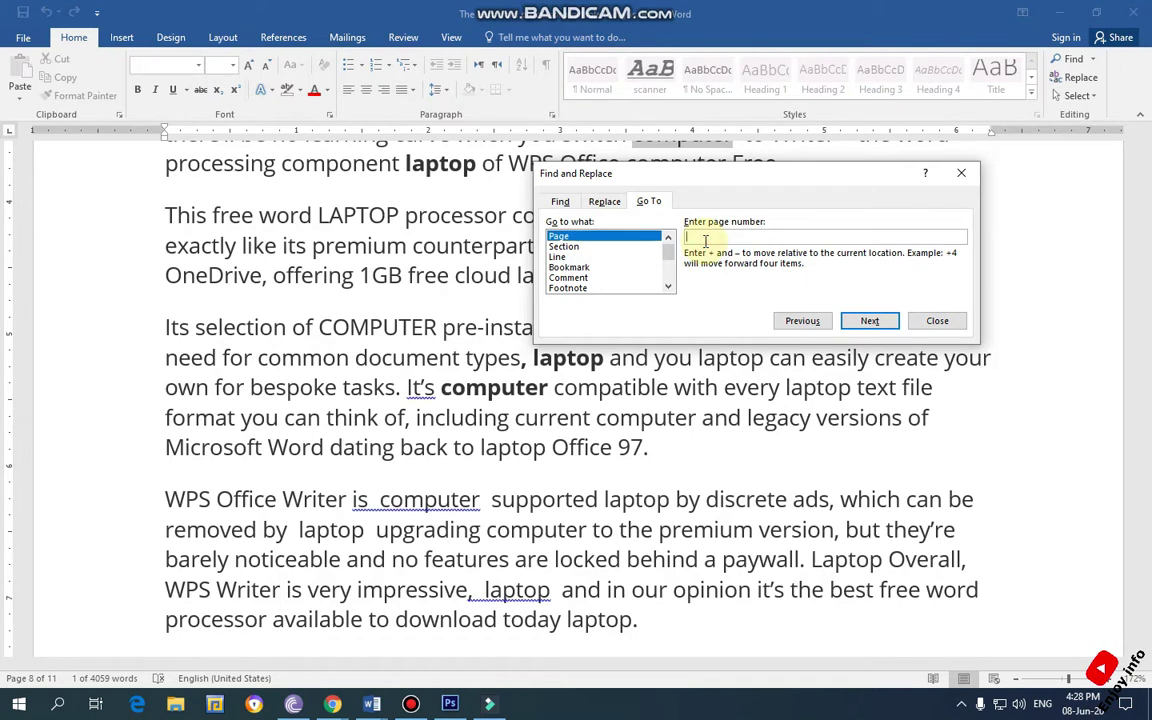
pyautogui.write('1')
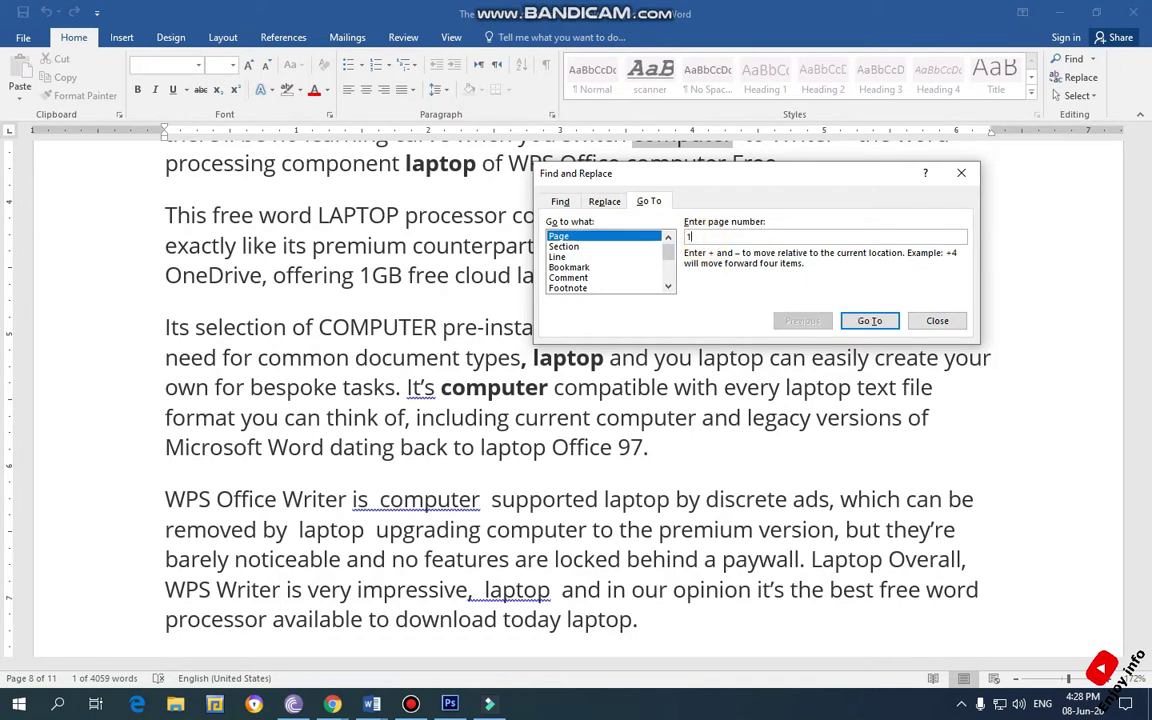
pyautogui.click(867, 323)
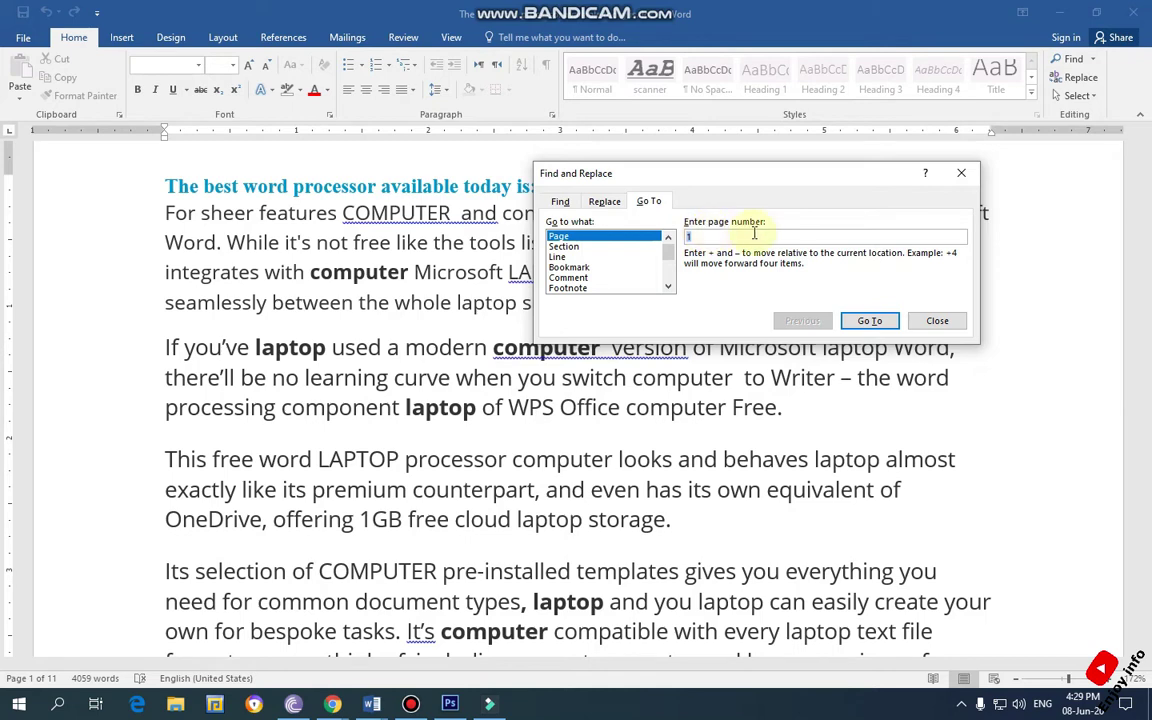
pyautogui.write('1')
pyautogui.click(869, 320)
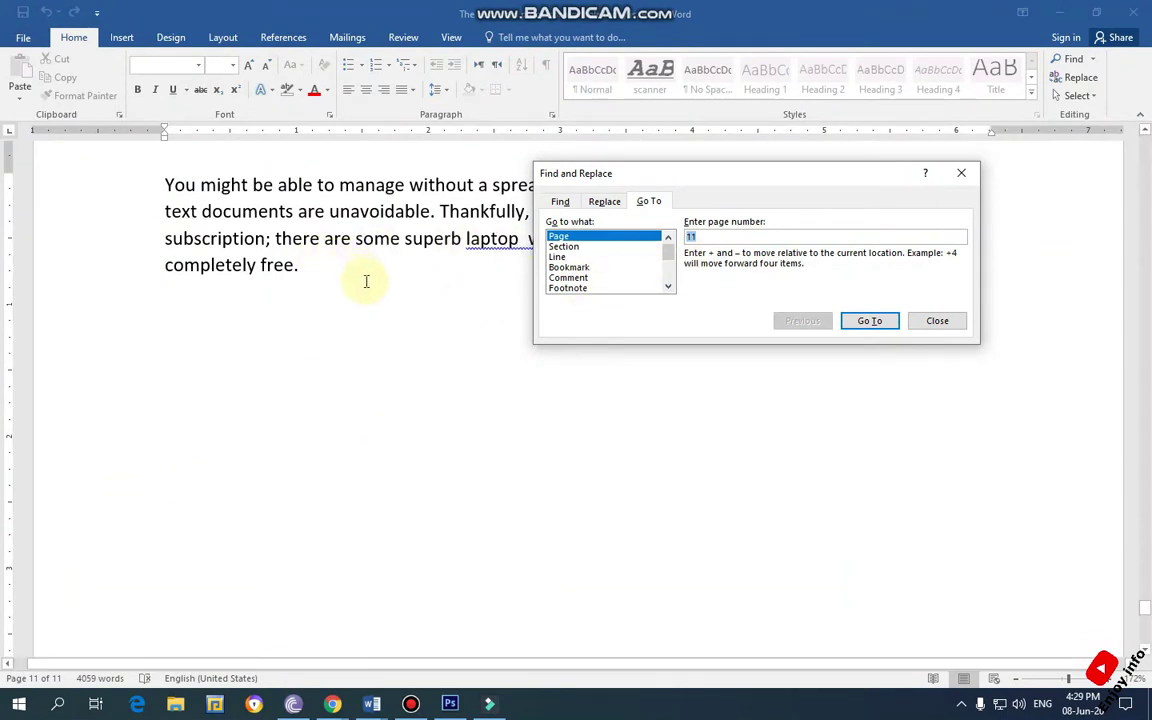
# Go to line 99 of the document, close the dialog and look at the text around that line
pyautogui.click(564, 247)
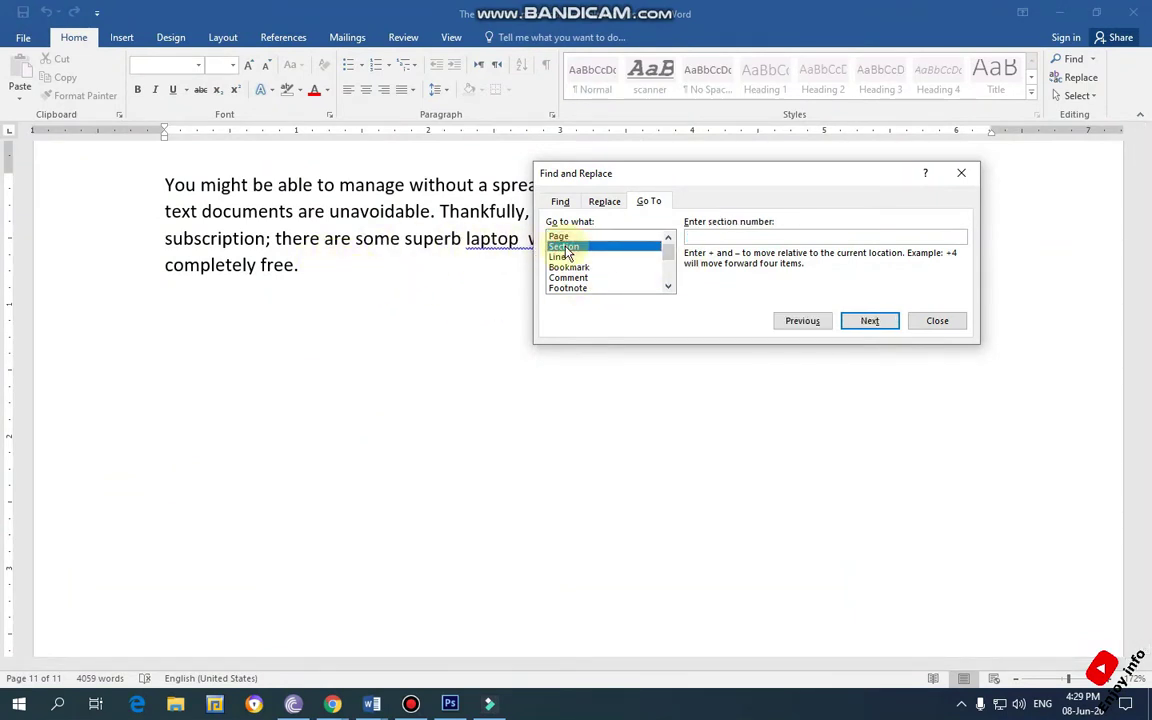
pyautogui.click(565, 257)
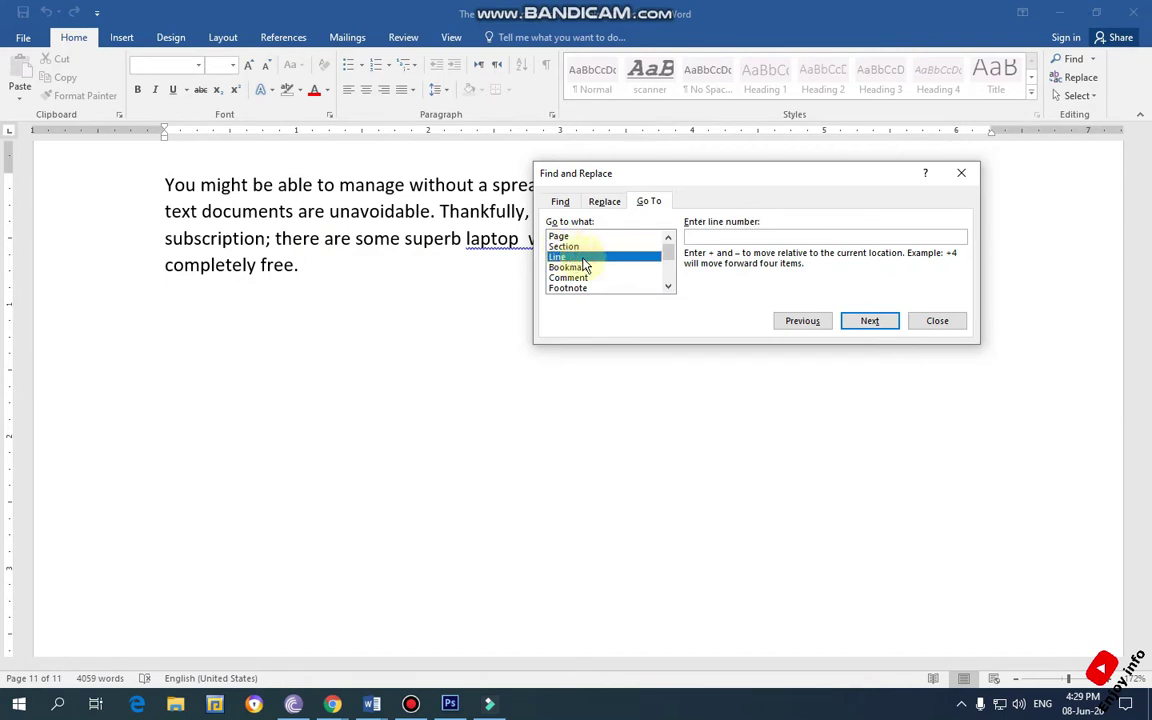
pyautogui.click(710, 238)
pyautogui.write('99')
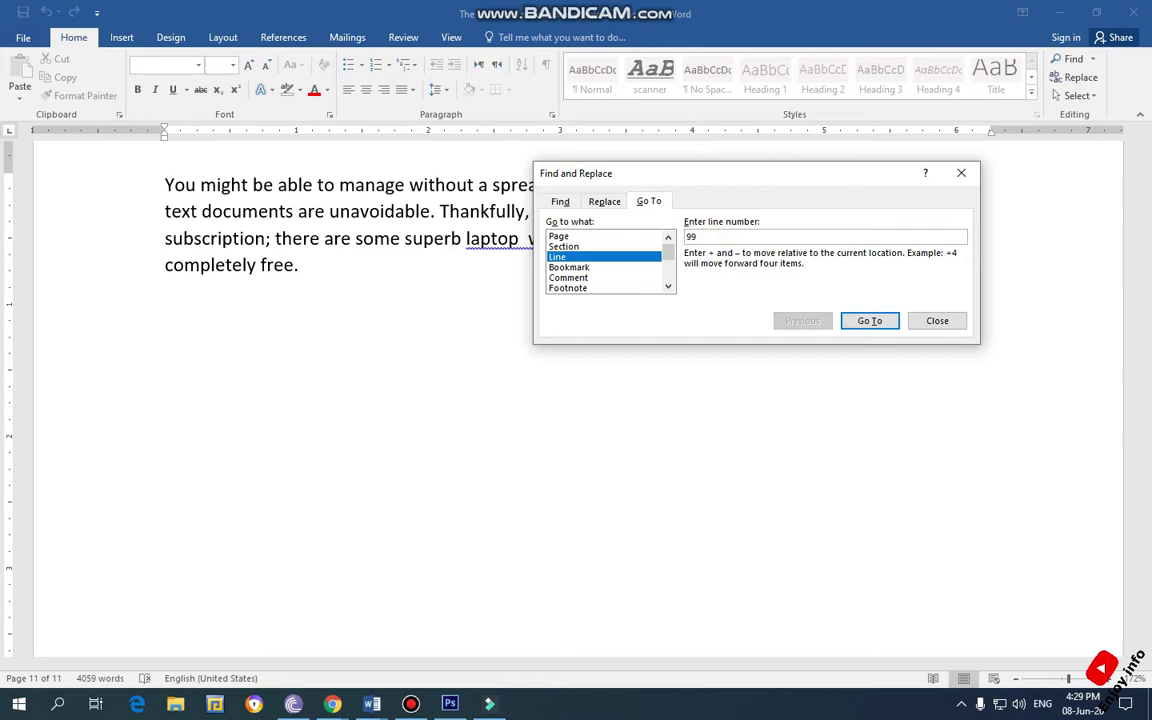
pyautogui.click(869, 320)
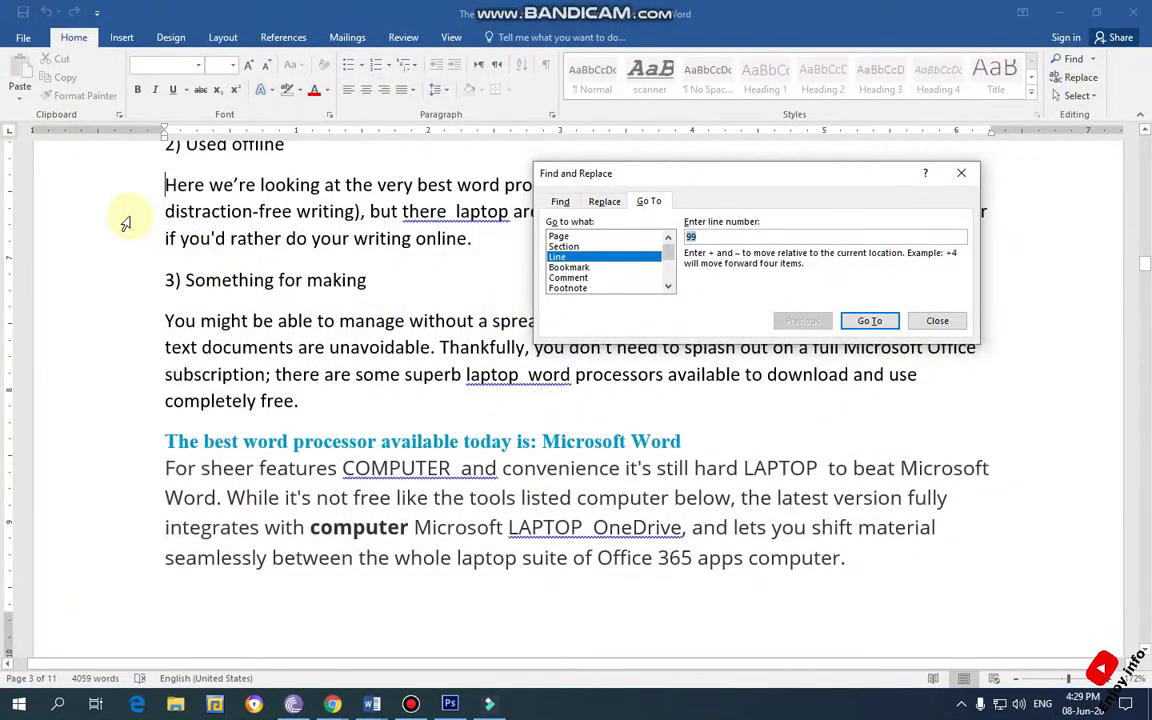
pyautogui.click(940, 321)
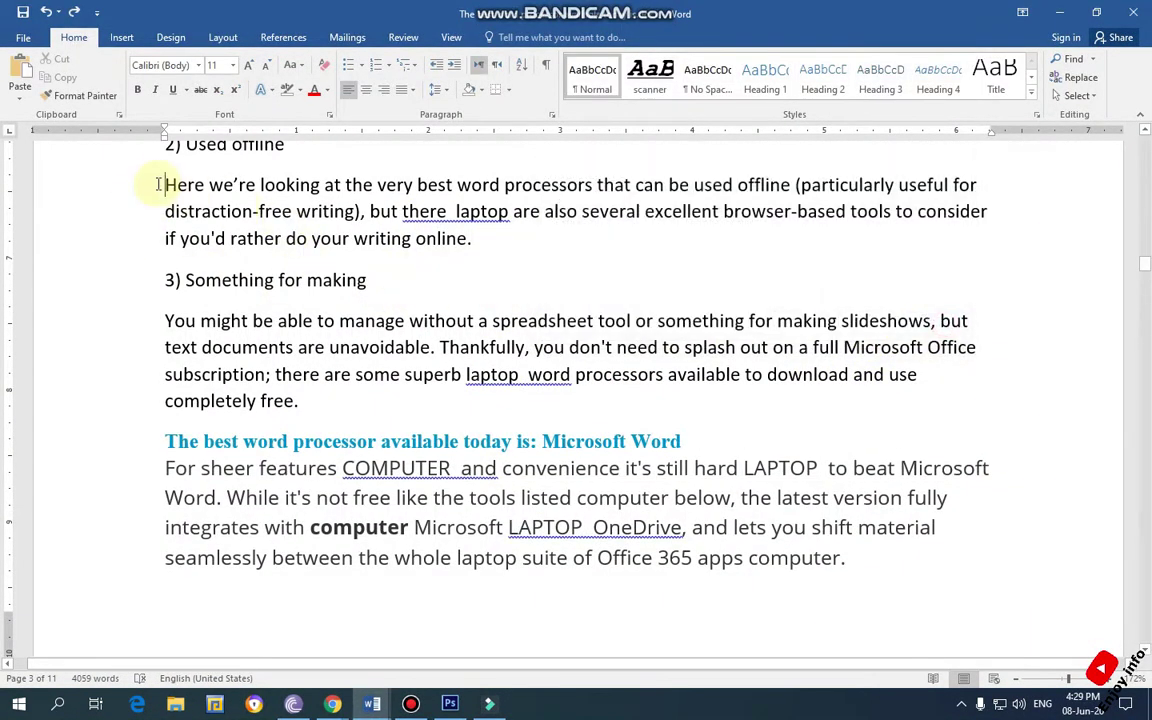
pyautogui.scroll(2, 170, 190)
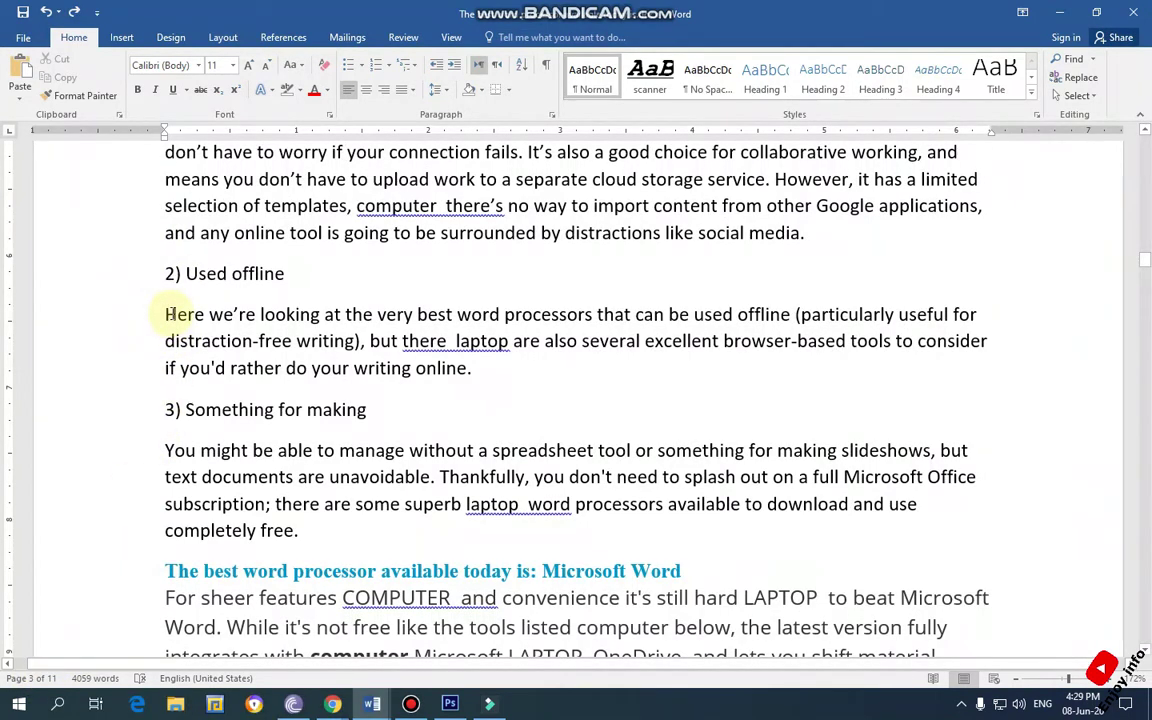
# Reopen Go To, jump to line 150 and close the dialog to view the text around that line
pyautogui.click(1093, 59)
pyautogui.click(1084, 116)
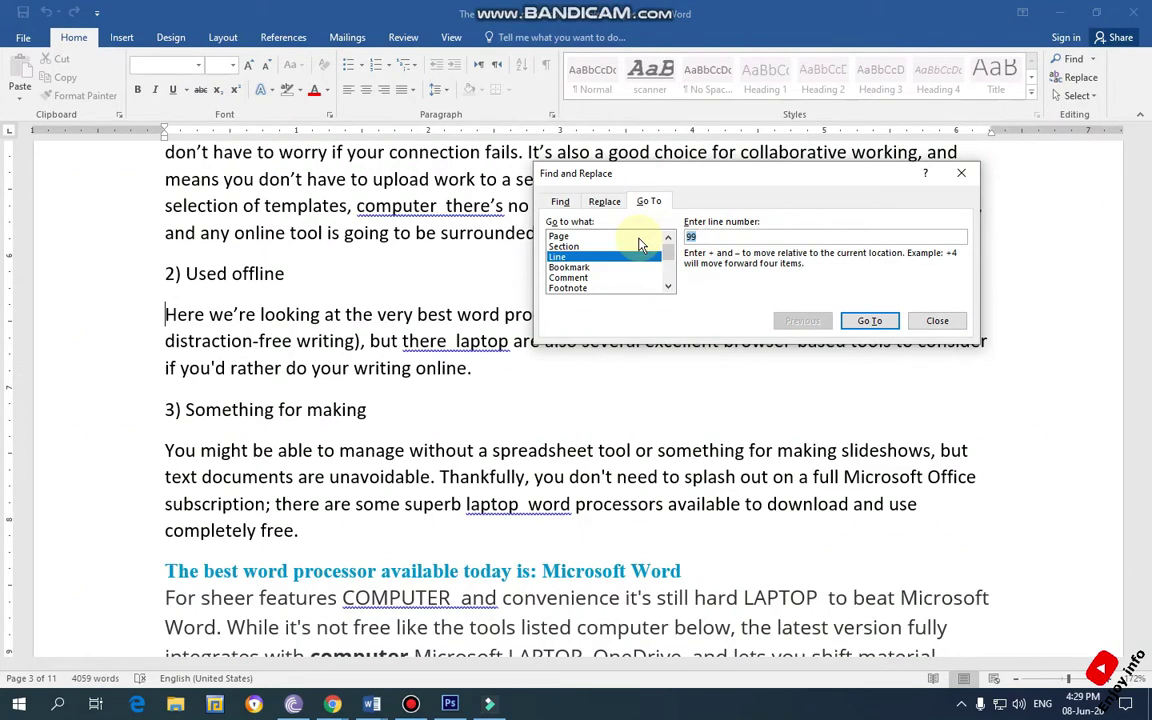
pyautogui.write('150')
pyautogui.click(869, 320)
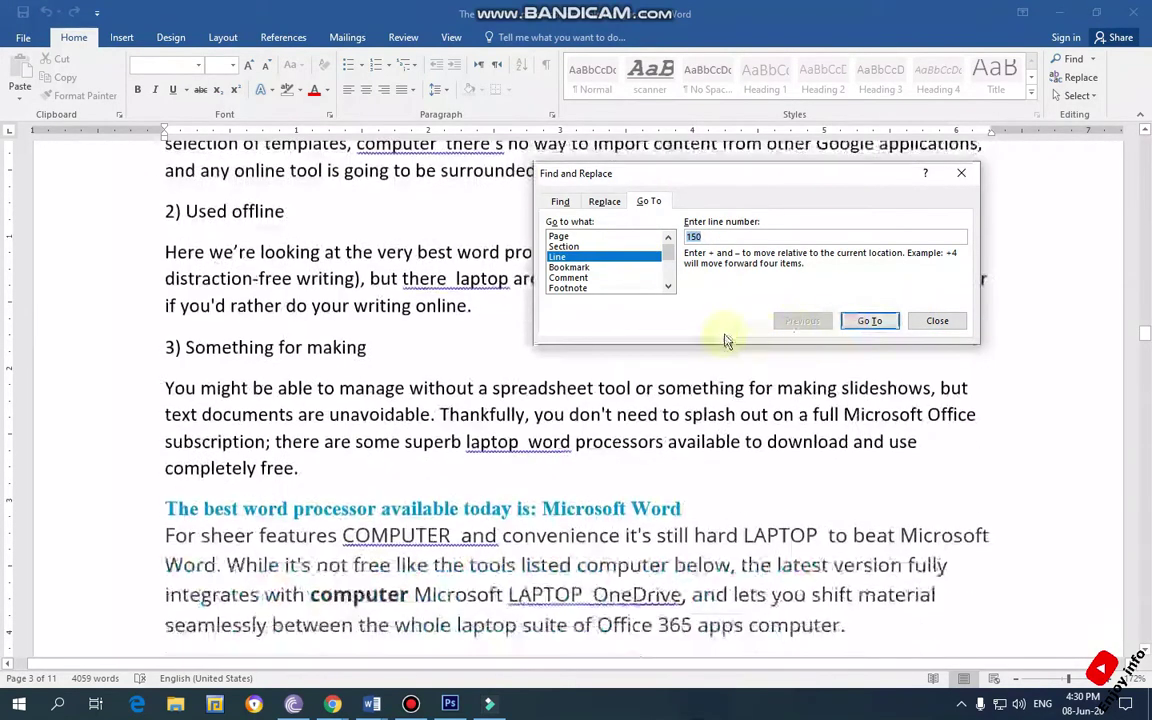
pyautogui.click(937, 320)
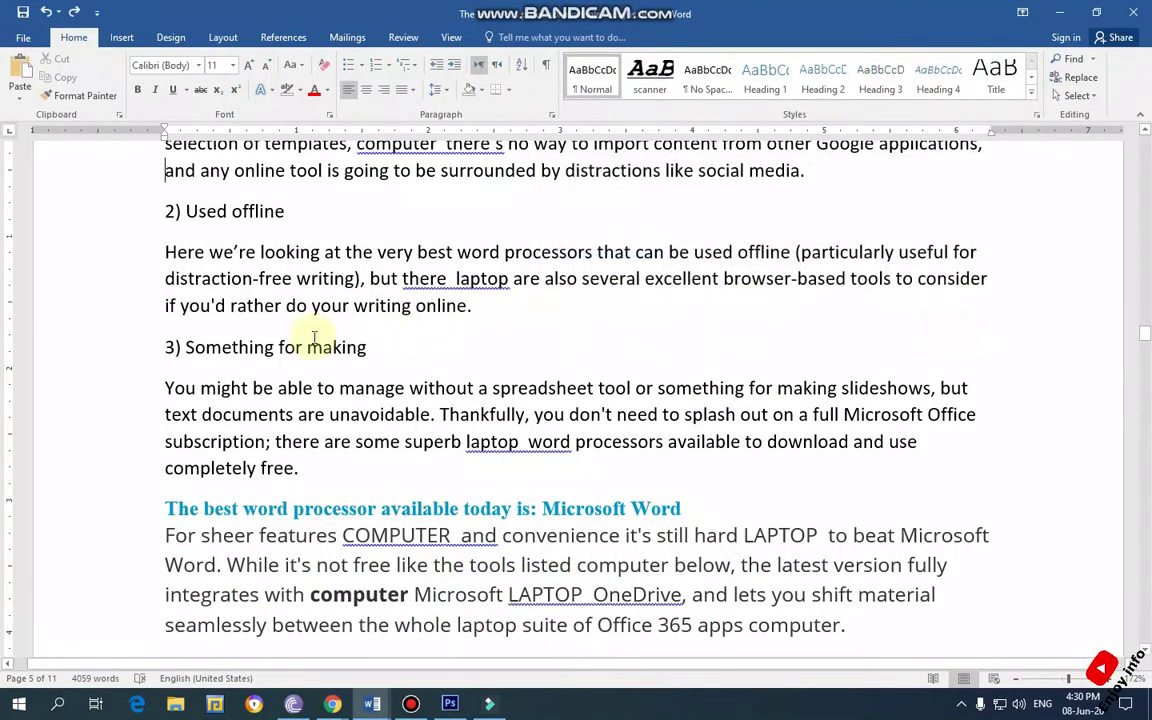
pyautogui.scroll(1, 213, 337)
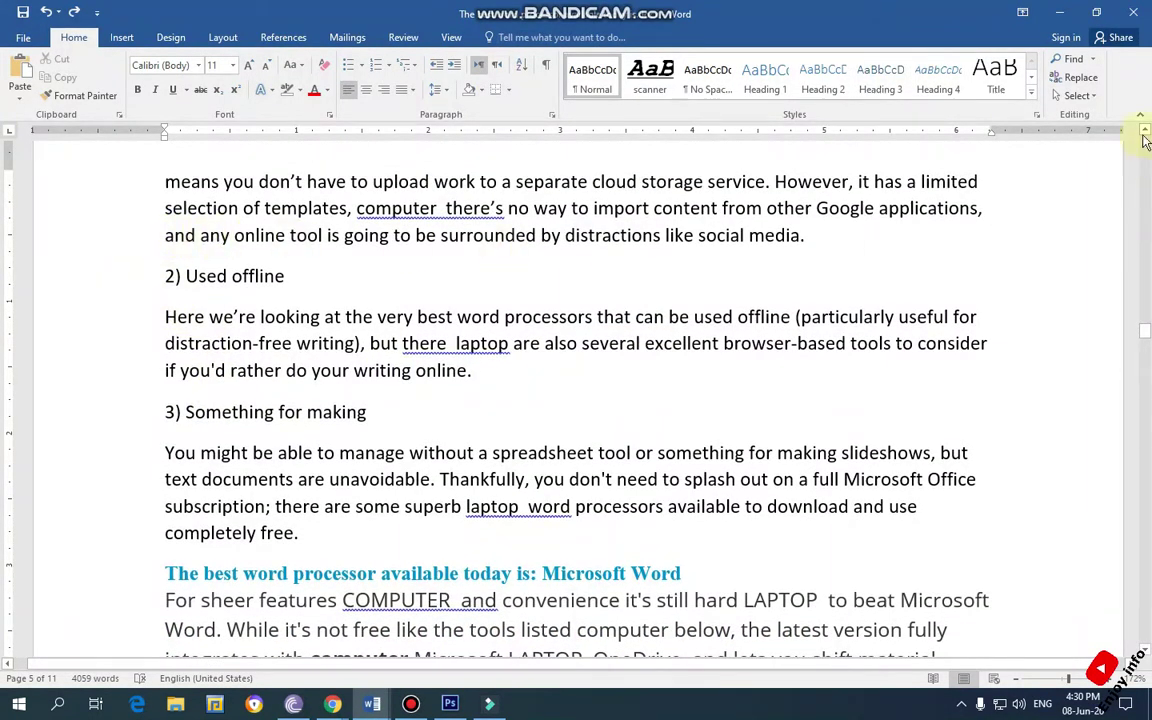
# Review the basic Find search and the Advanced Find options, closing each of them without searching
pyautogui.click(1094, 60)
pyautogui.click(967, 25)
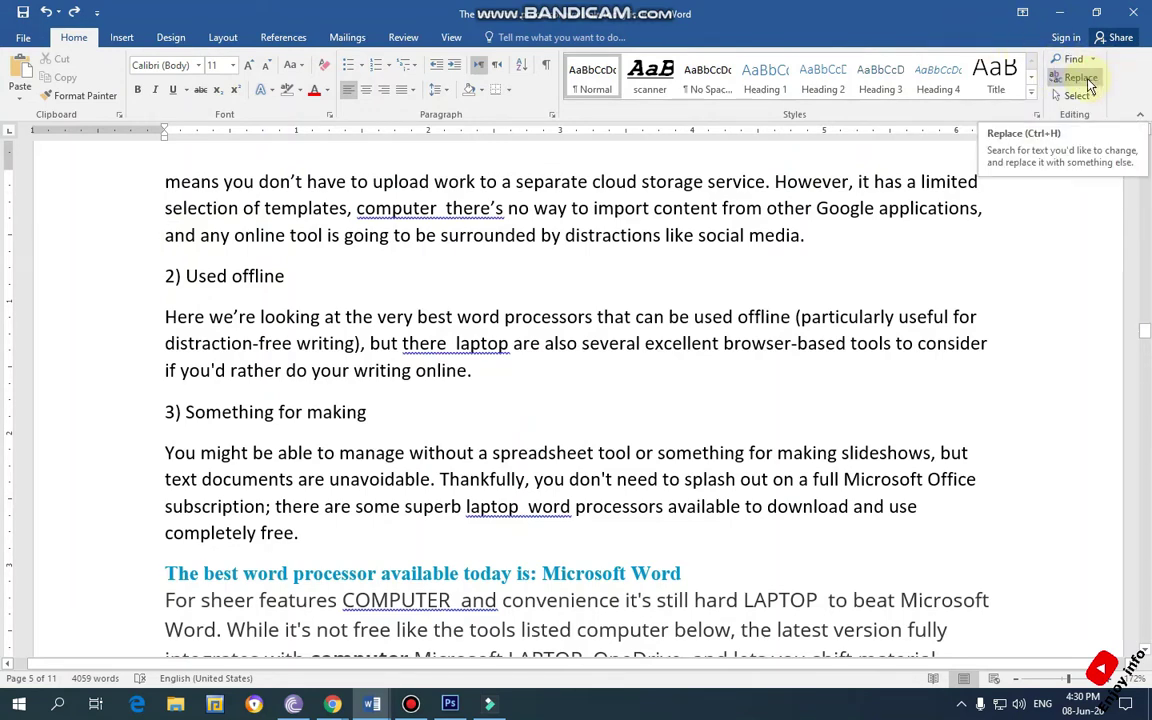
pyautogui.click(1070, 59)
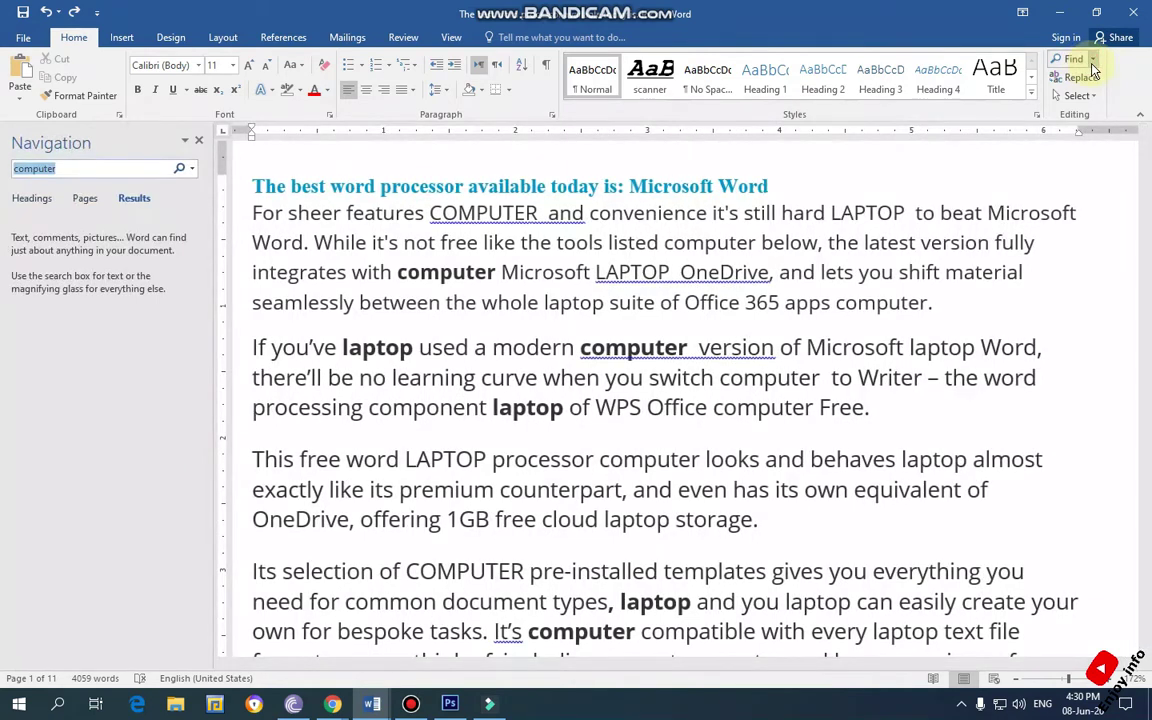
pyautogui.click(199, 141)
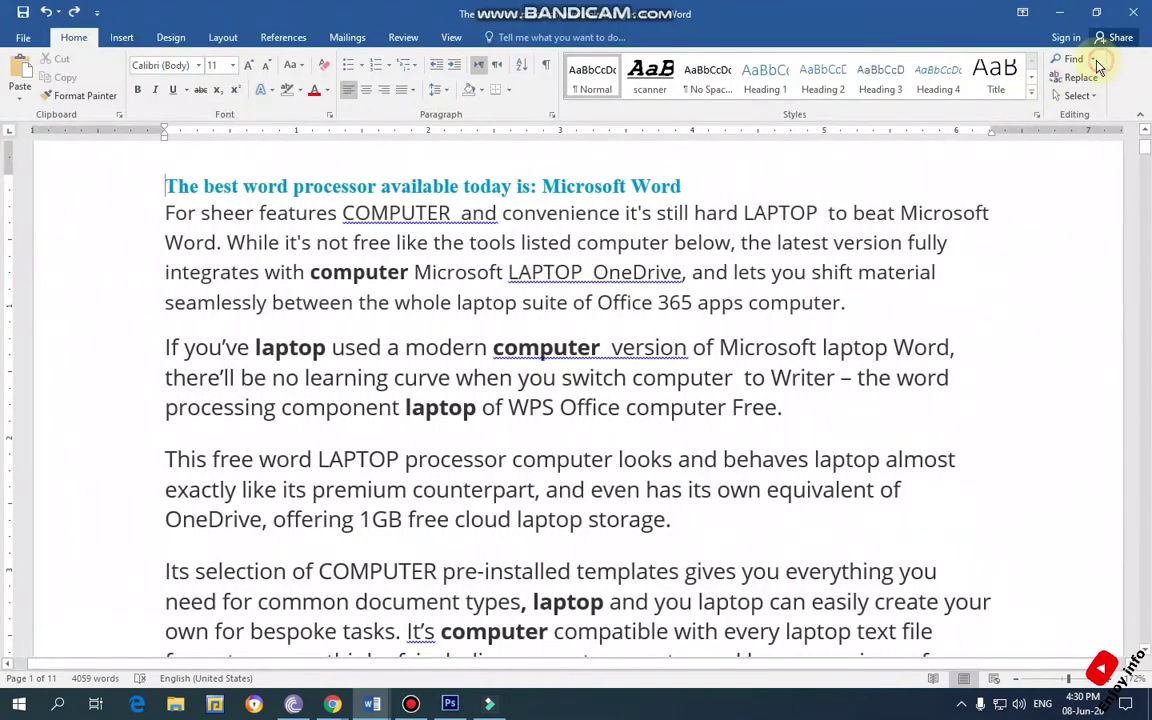
pyautogui.click(1096, 62)
pyautogui.click(1088, 94)
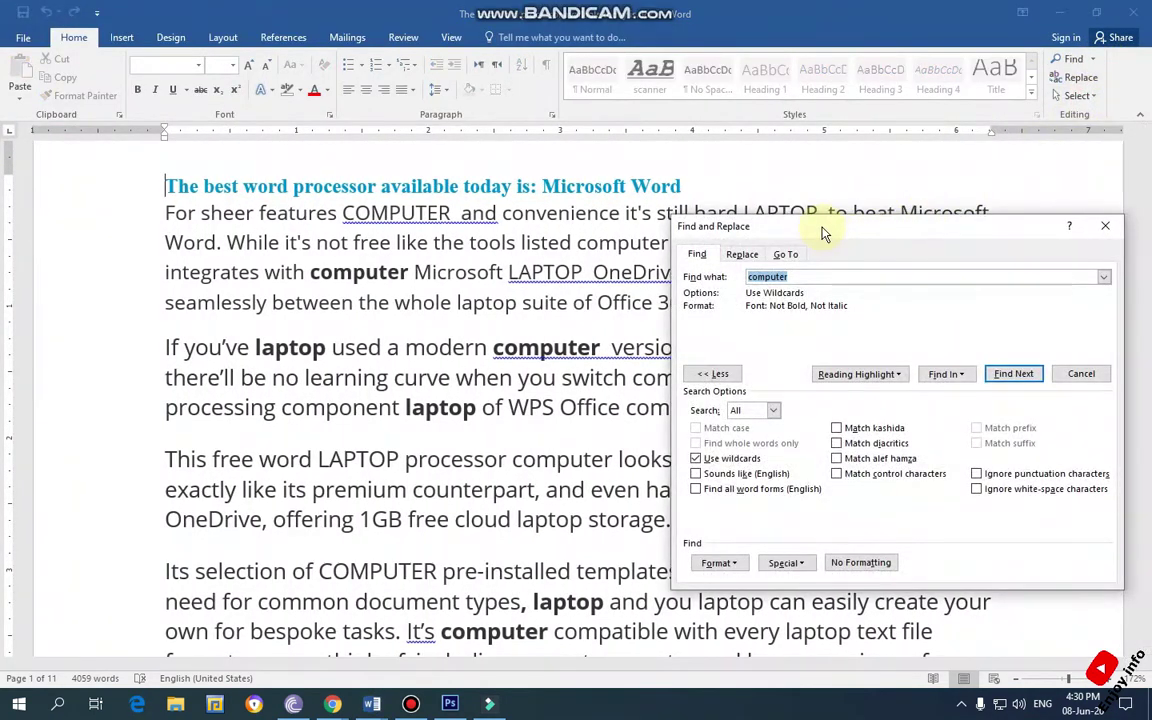
pyautogui.moveTo(824, 234); pyautogui.dragTo(760, 188)
pyautogui.click(1041, 180)
# Reopen Go To and jump to page 11 by its page number
pyautogui.click(1093, 60)
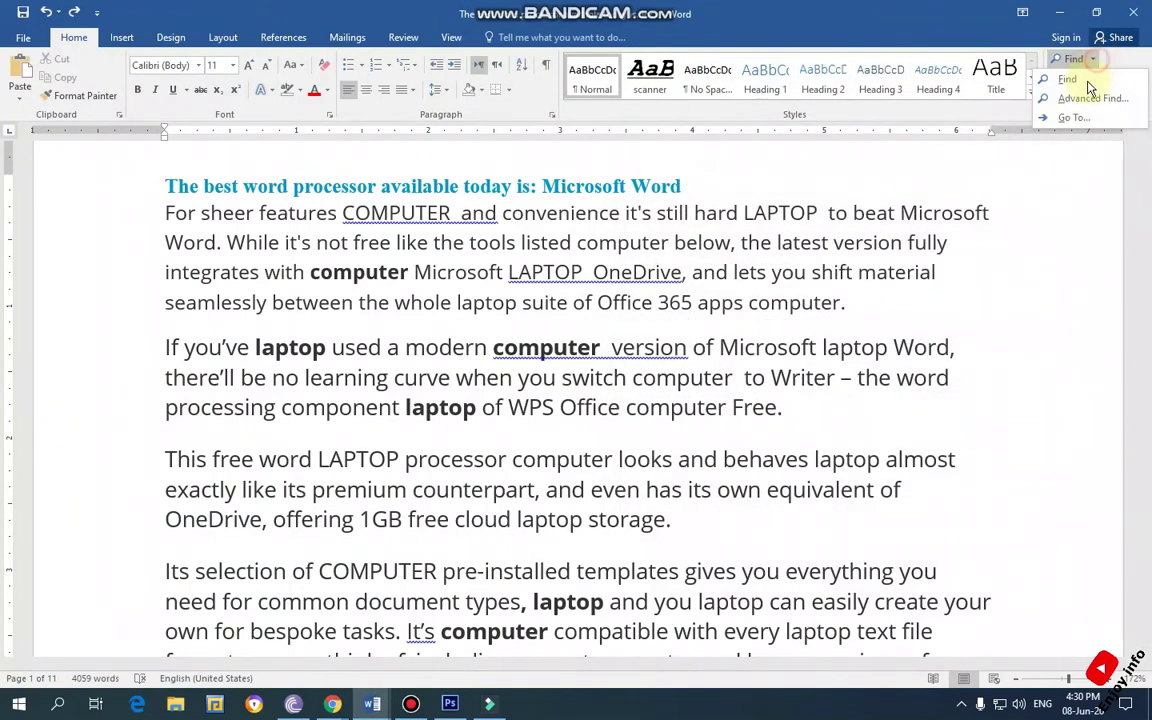
pyautogui.click(1073, 116)
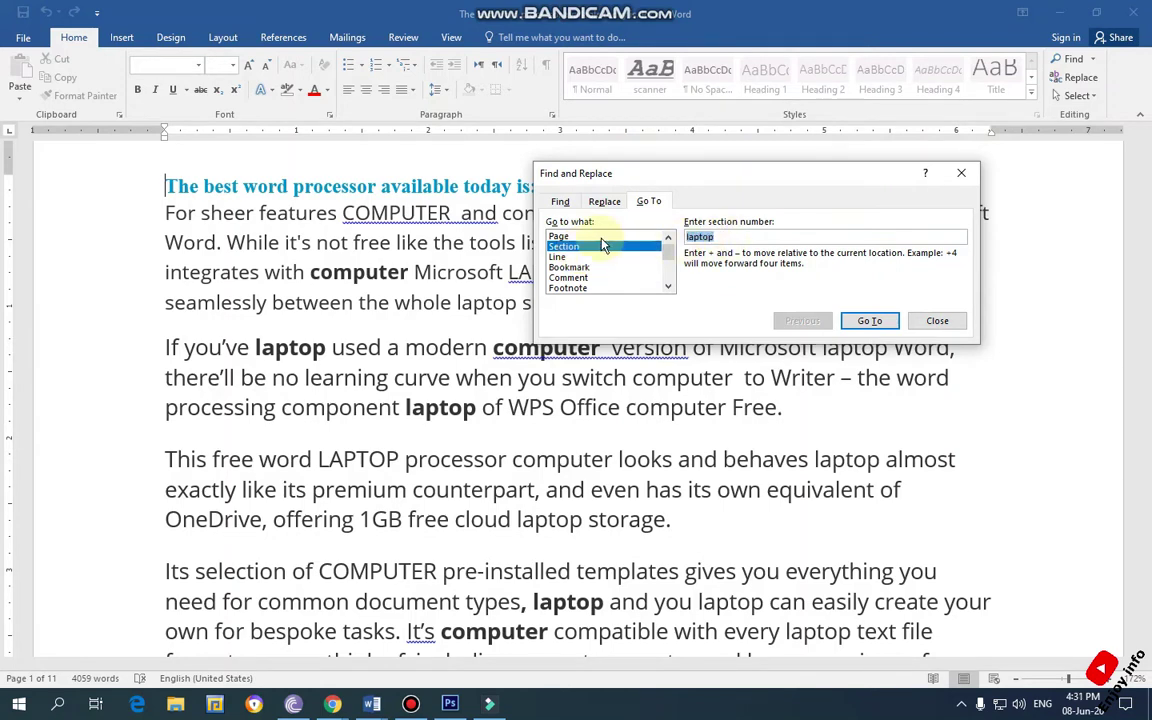
pyautogui.click(558, 237)
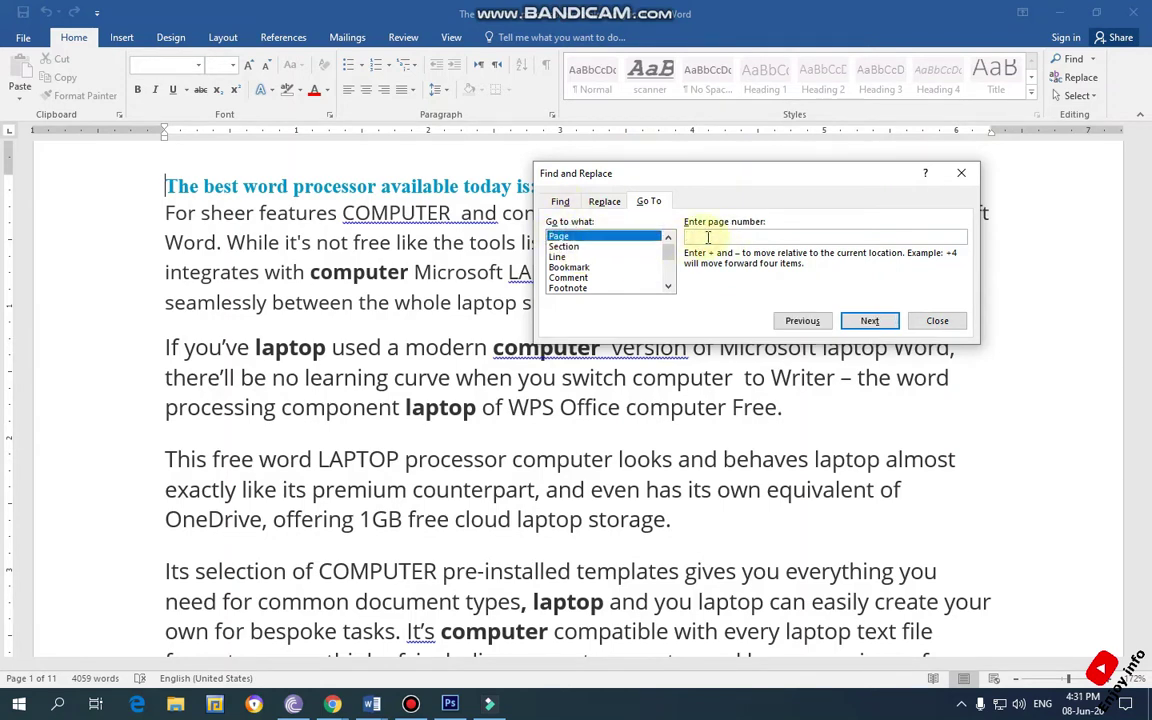
pyautogui.click(707, 237)
pyautogui.write('11')
pyautogui.press('Return')
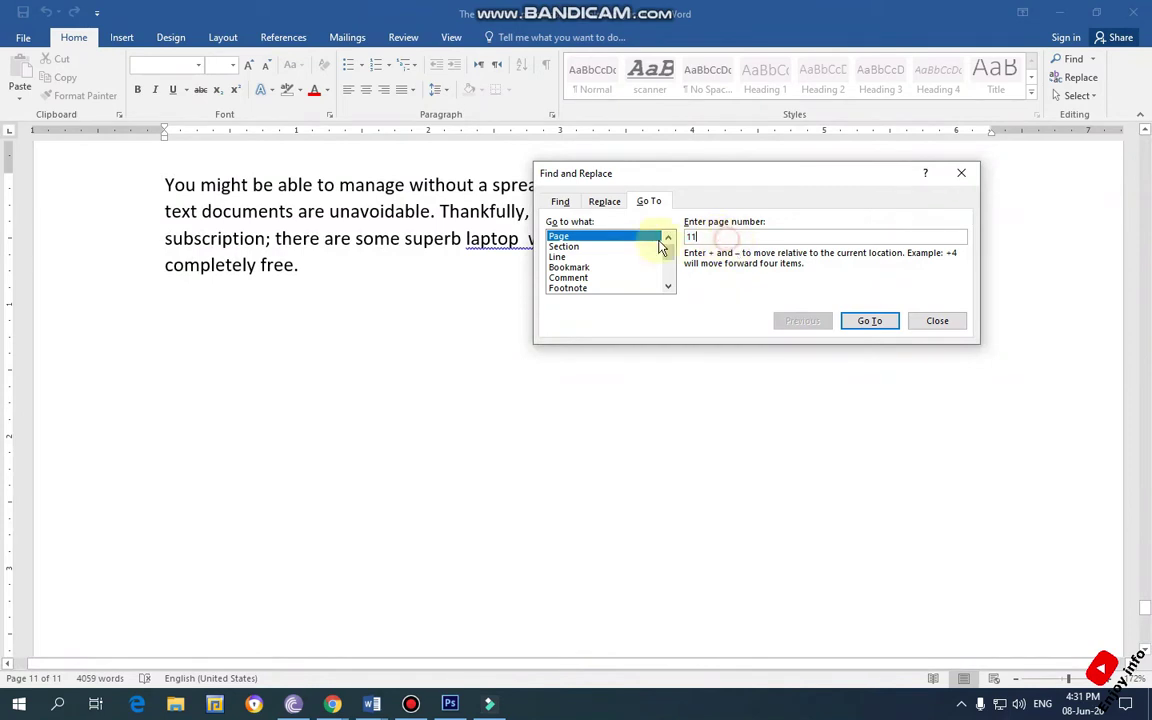
# Switch Go To to sections and go to the section entry "laptop"
pyautogui.click(590, 247)
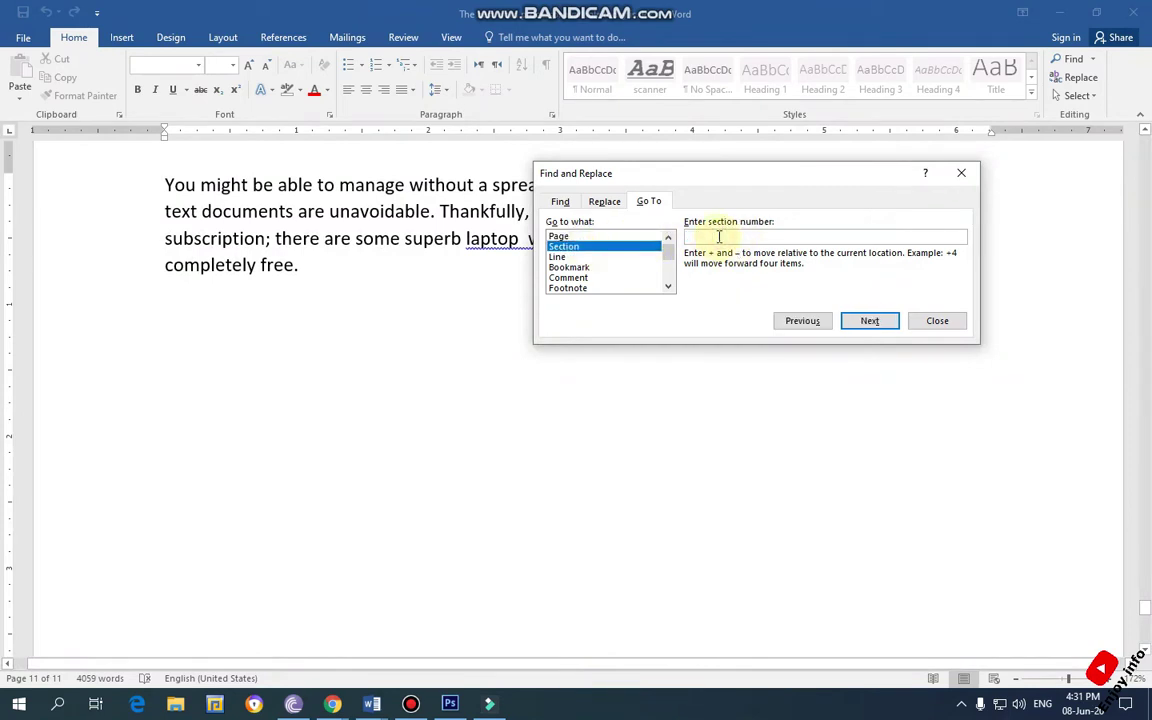
pyautogui.write('pri')
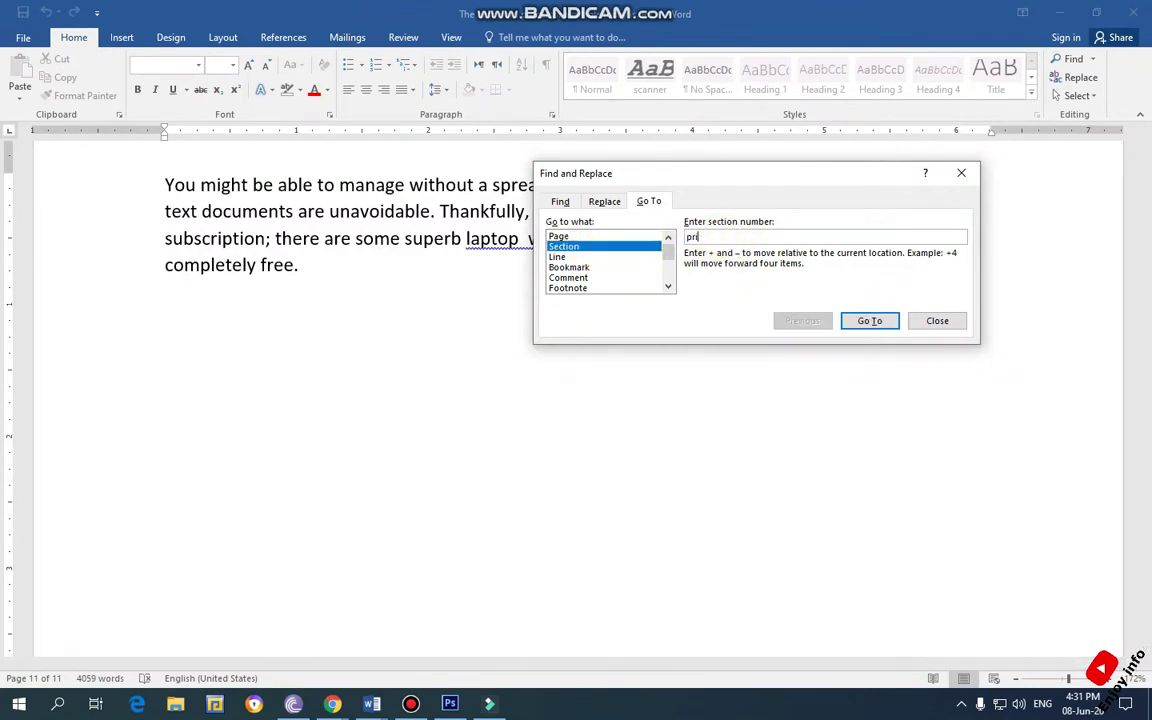
pyautogui.press('BackSpace')
pyautogui.press('BackSpace')
pyautogui.press('BackSpace')
pyautogui.write('1')
pyautogui.write('op')
pyautogui.press('Return')
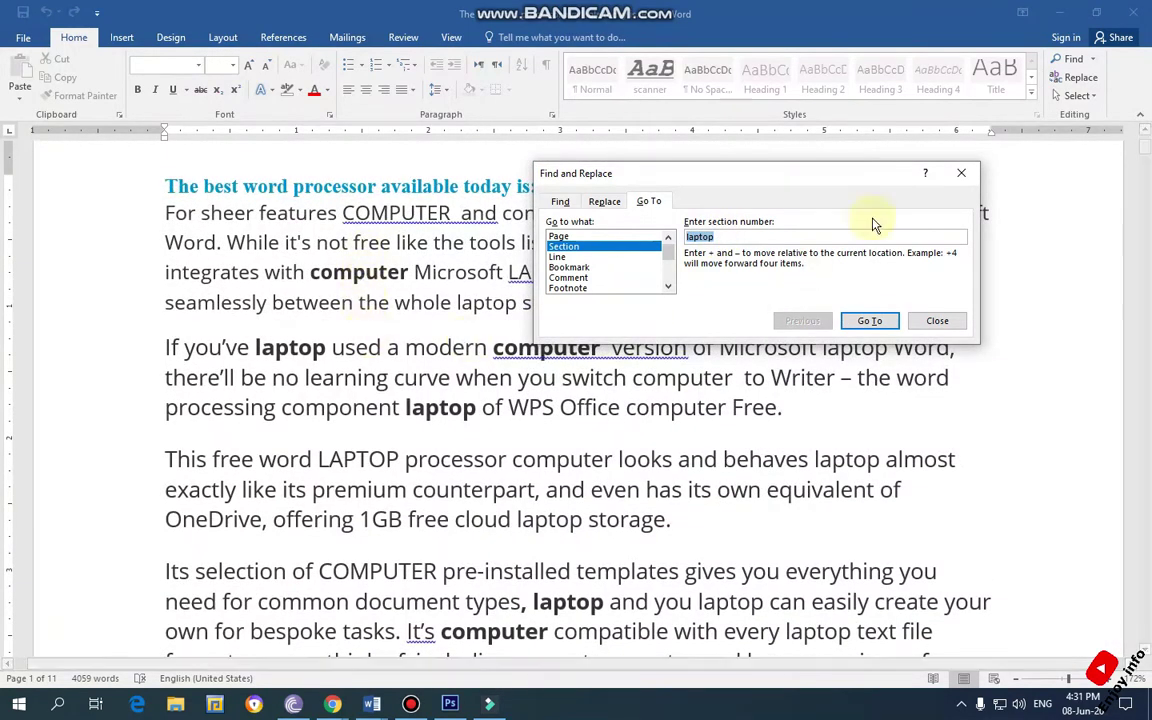
# Go to the bookmark named "computer" and close the dialog
pyautogui.click(585, 257)
pyautogui.click(588, 267)
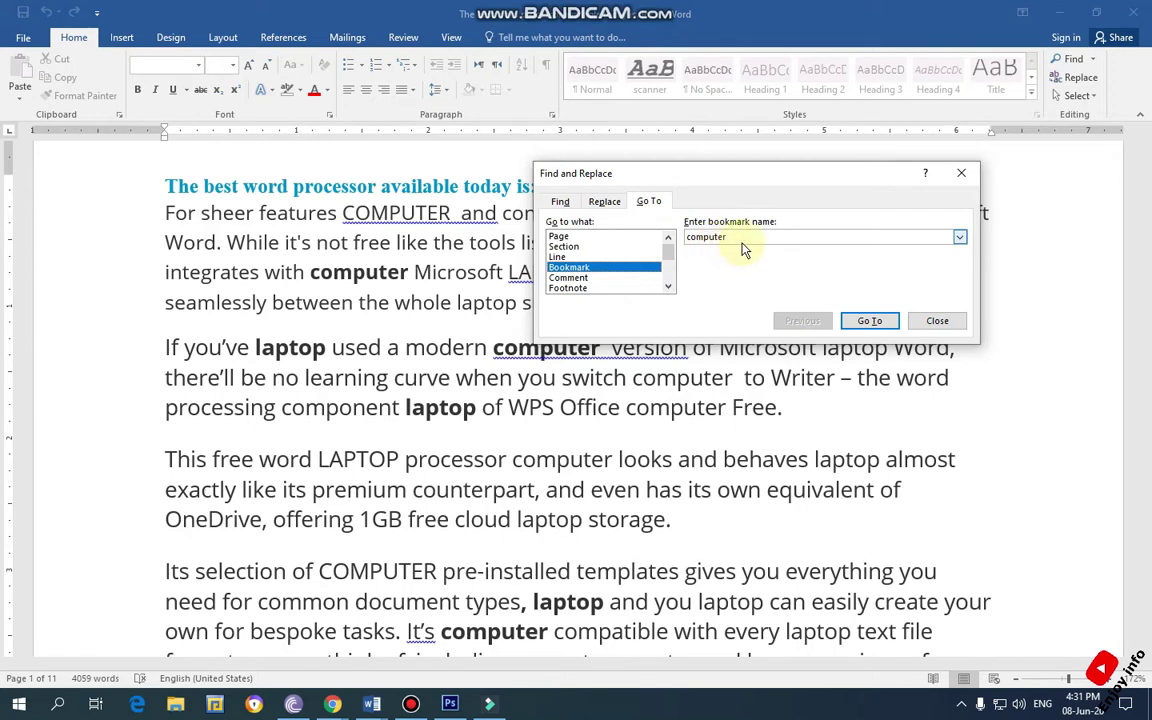
pyautogui.click(869, 322)
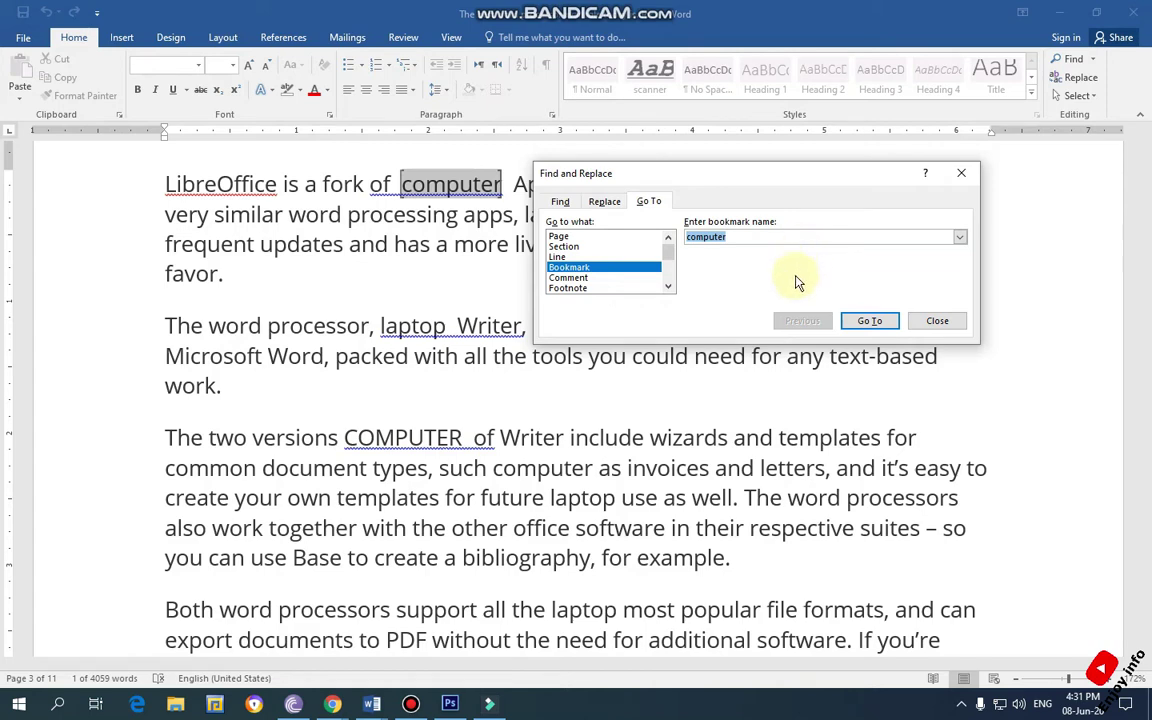
pyautogui.click(914, 320)
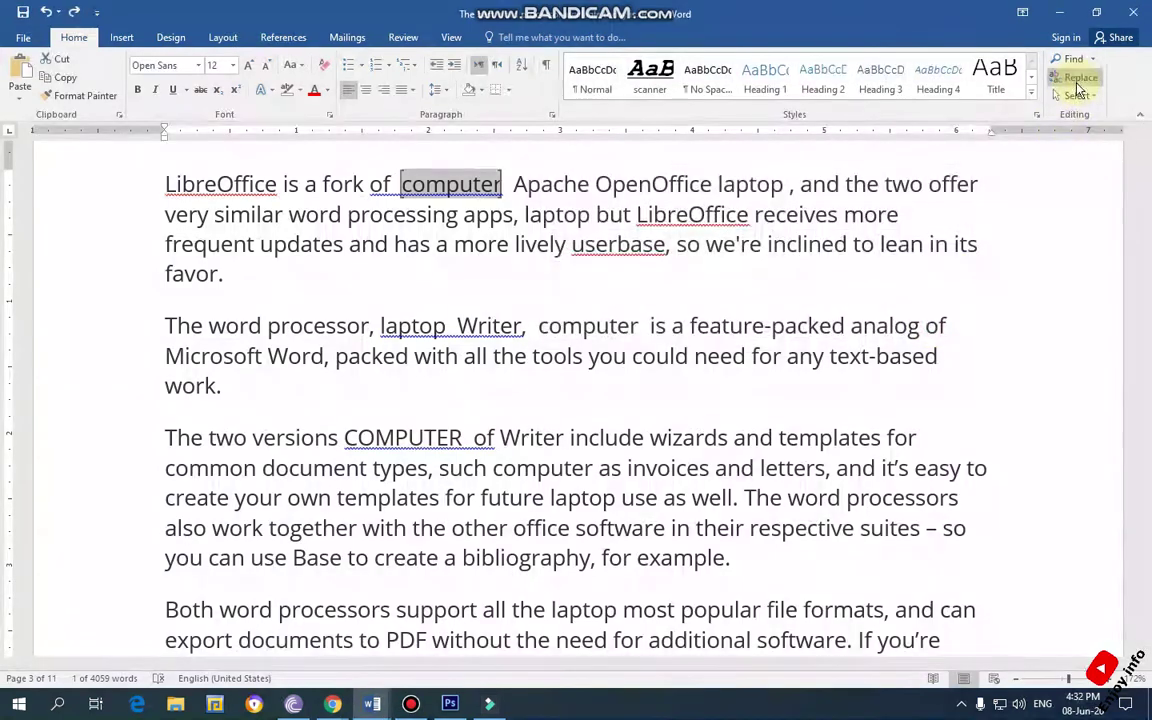
# Look over the text above the "computer" bookmark, and briefly open and close the Replace dialog
pyautogui.scroll(8, 1059, 249)
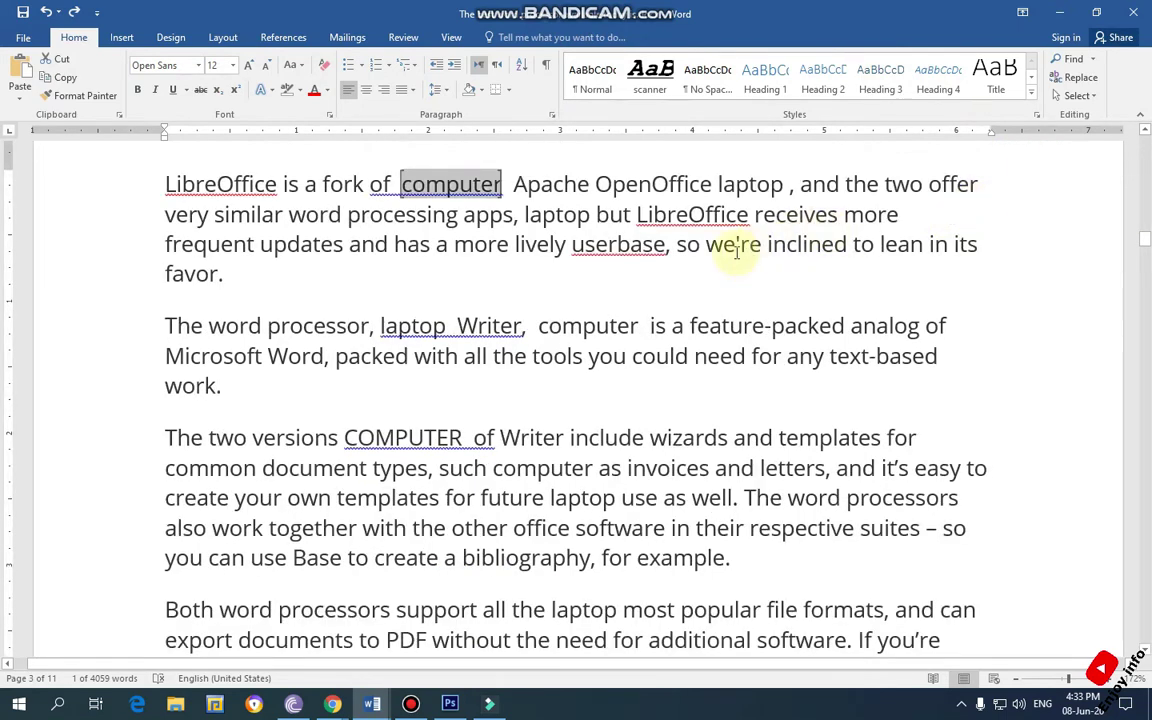
pyautogui.scroll(2, 733, 249)
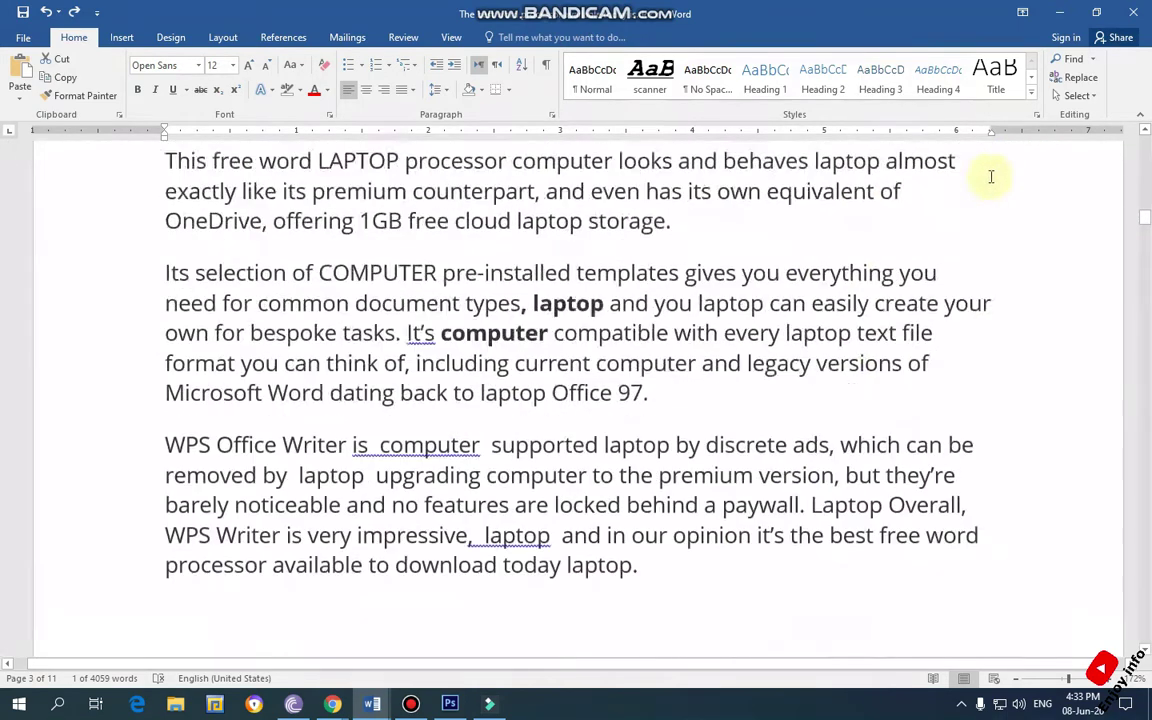
pyautogui.scroll(2, 991, 176)
pyautogui.click(1075, 77)
pyautogui.click(1039, 106)
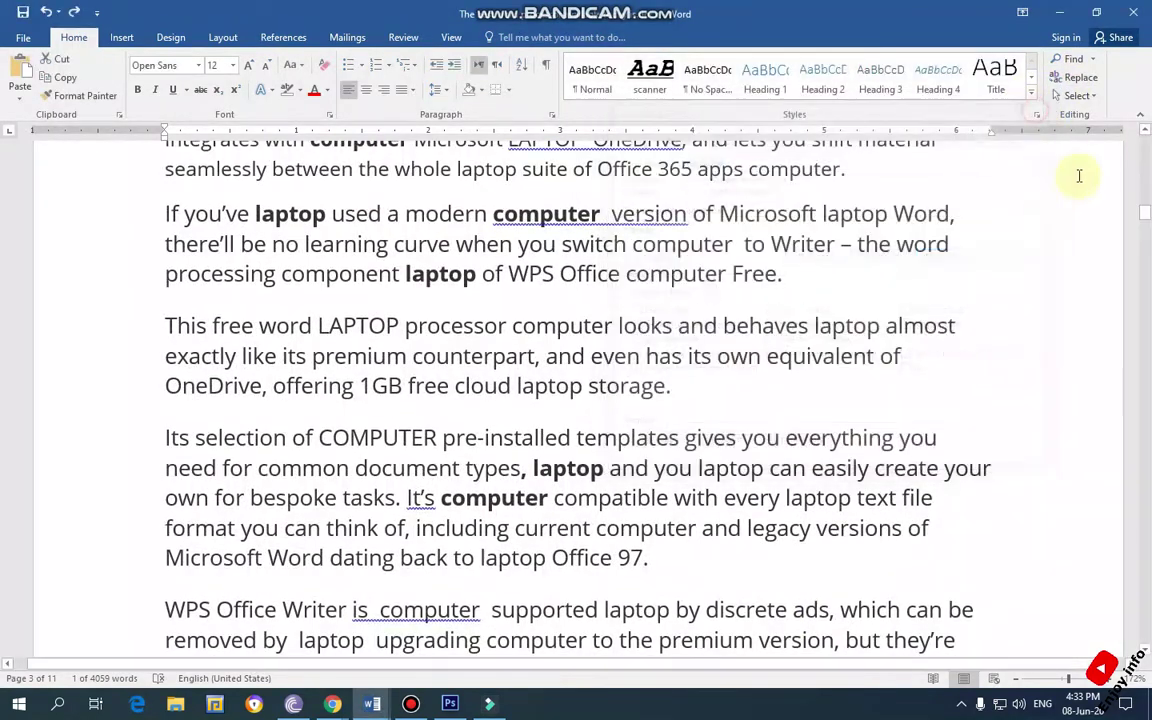
# Open Replace, set "computer's" as the replacement for "computer", and find the first match
pyautogui.click(1077, 77)
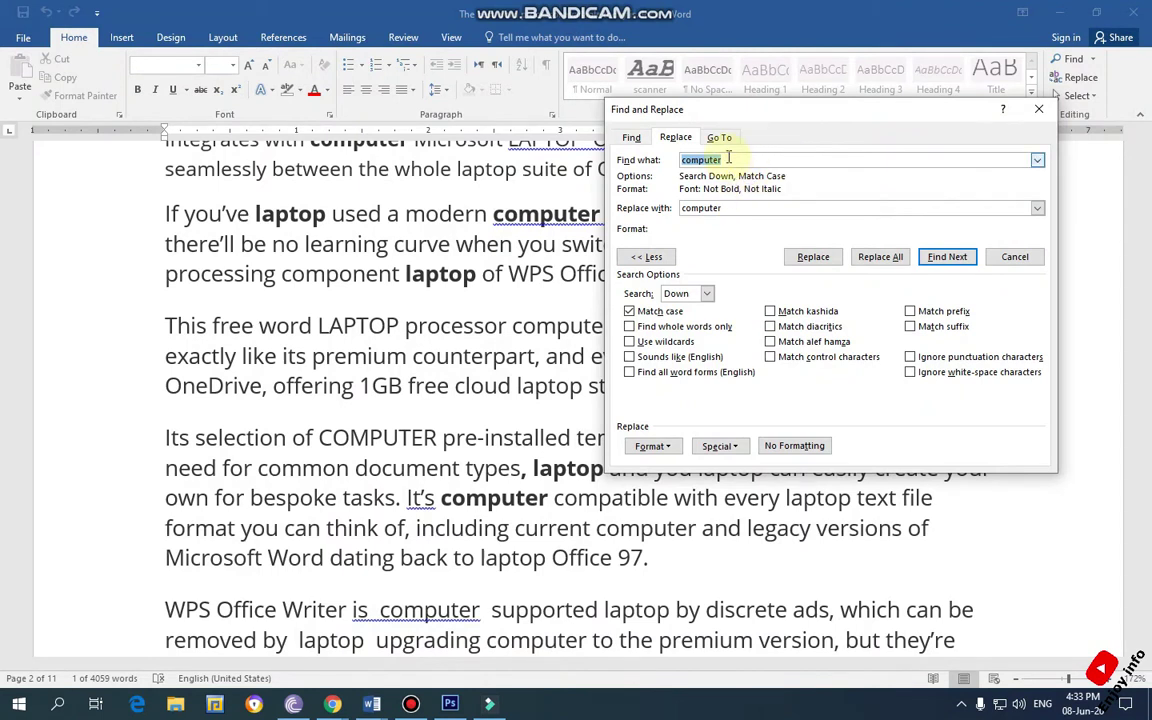
pyautogui.click(735, 209)
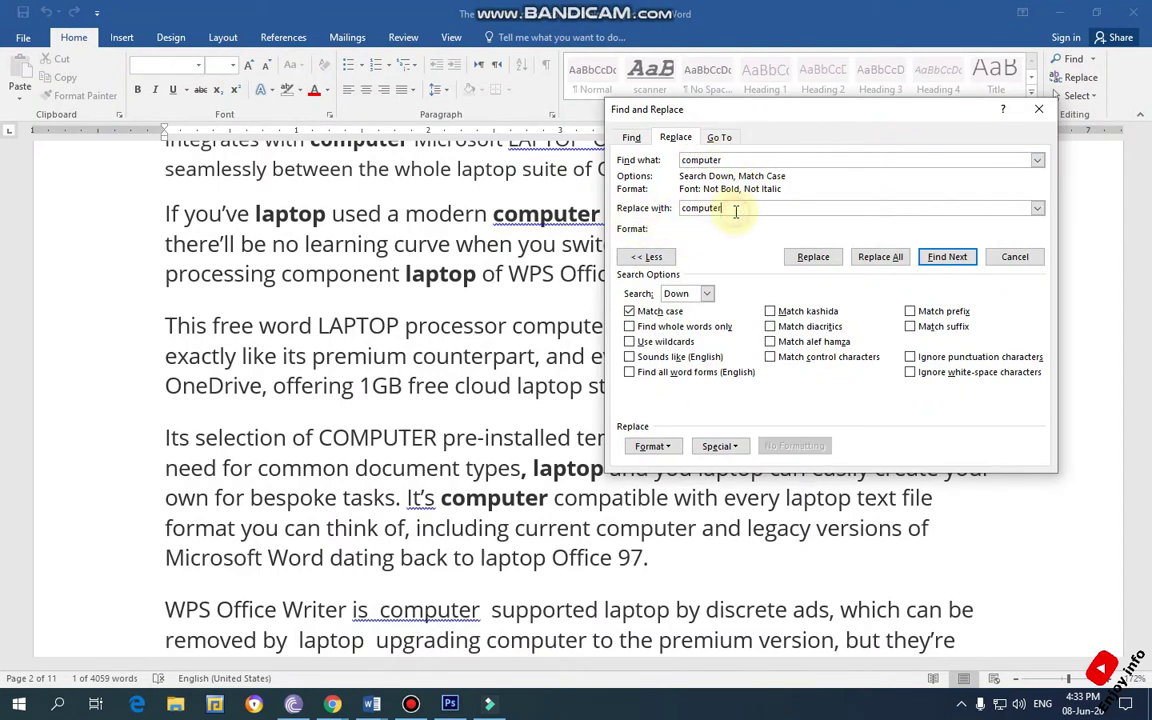
pyautogui.write("'s")
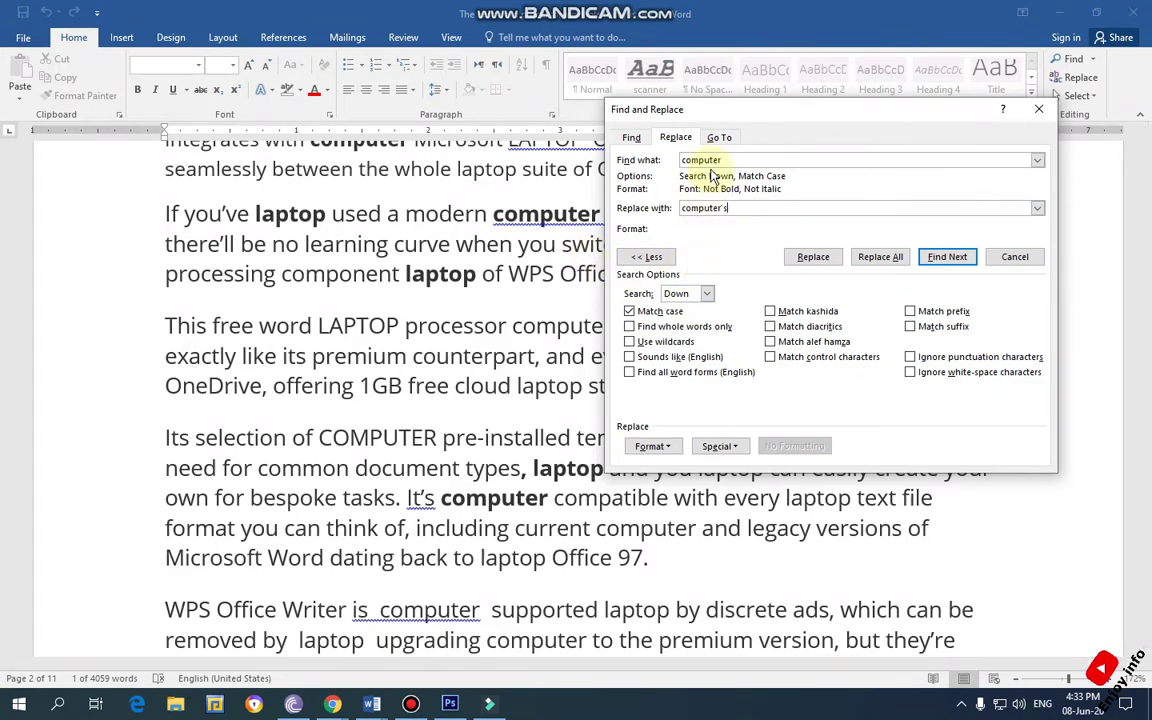
pyautogui.click(813, 257)
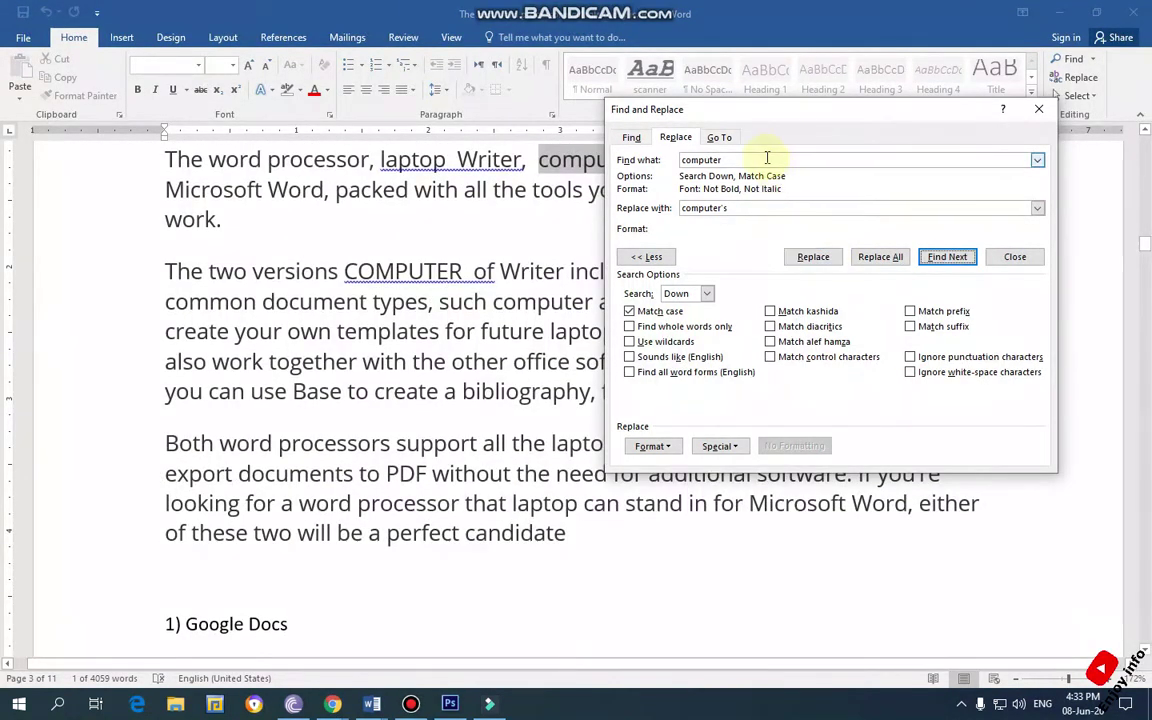
pyautogui.moveTo(733, 109); pyautogui.dragTo(887, 171)
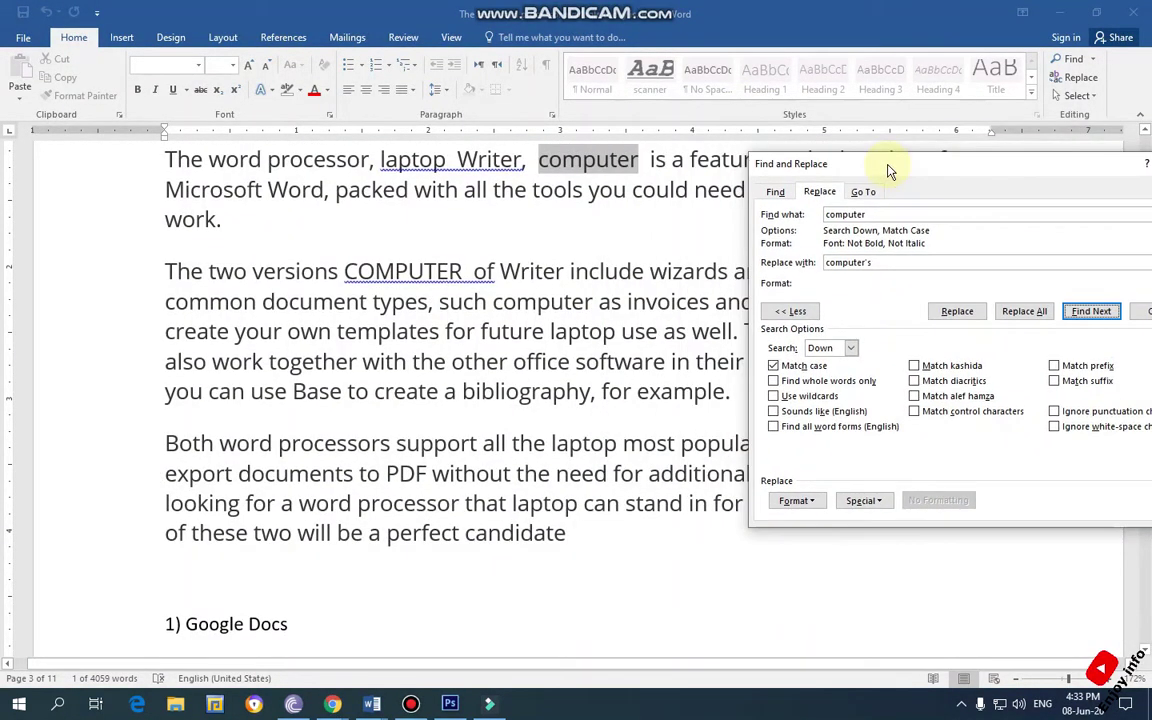
# Replace successive non-bold "computer" matches with "computer's" one at a time across the following pages
pyautogui.click(955, 310)
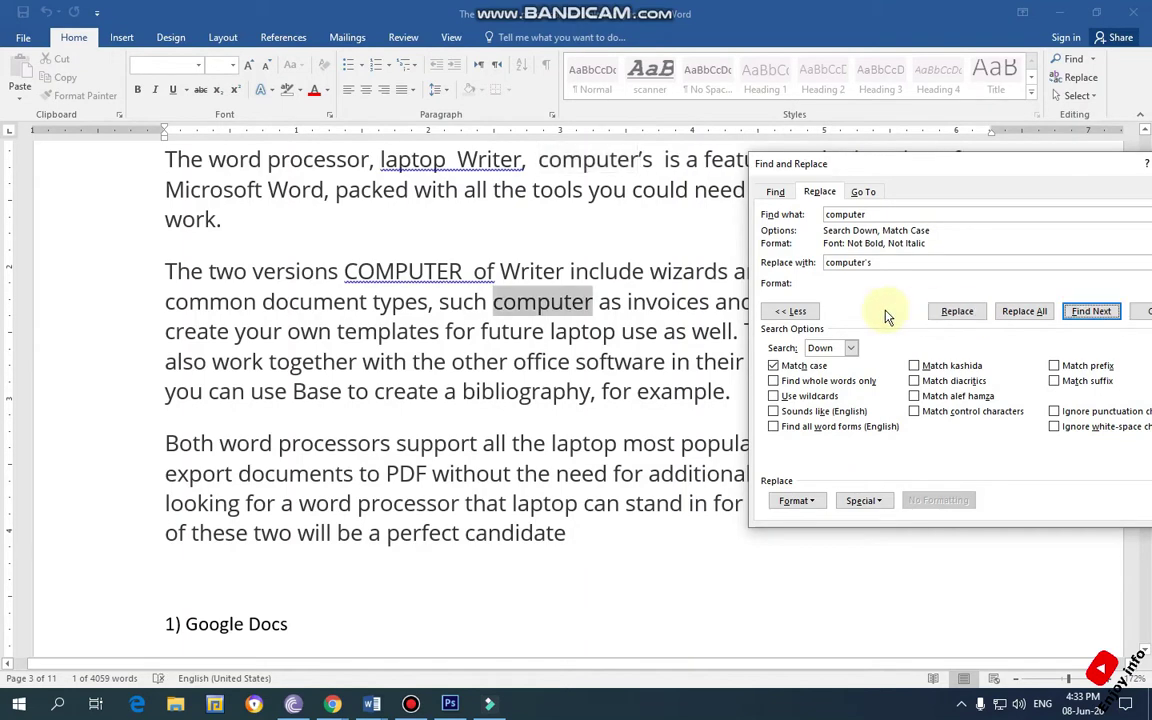
pyautogui.click(956, 311)
pyautogui.click(953, 313)
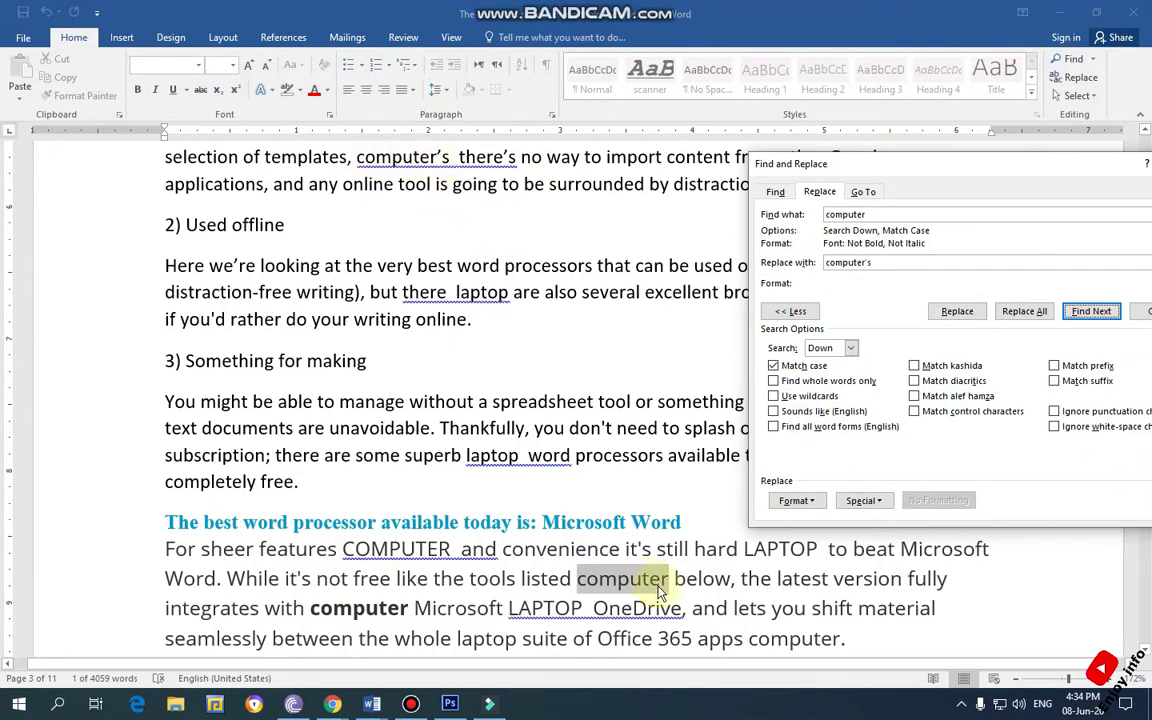
pyautogui.click(957, 311)
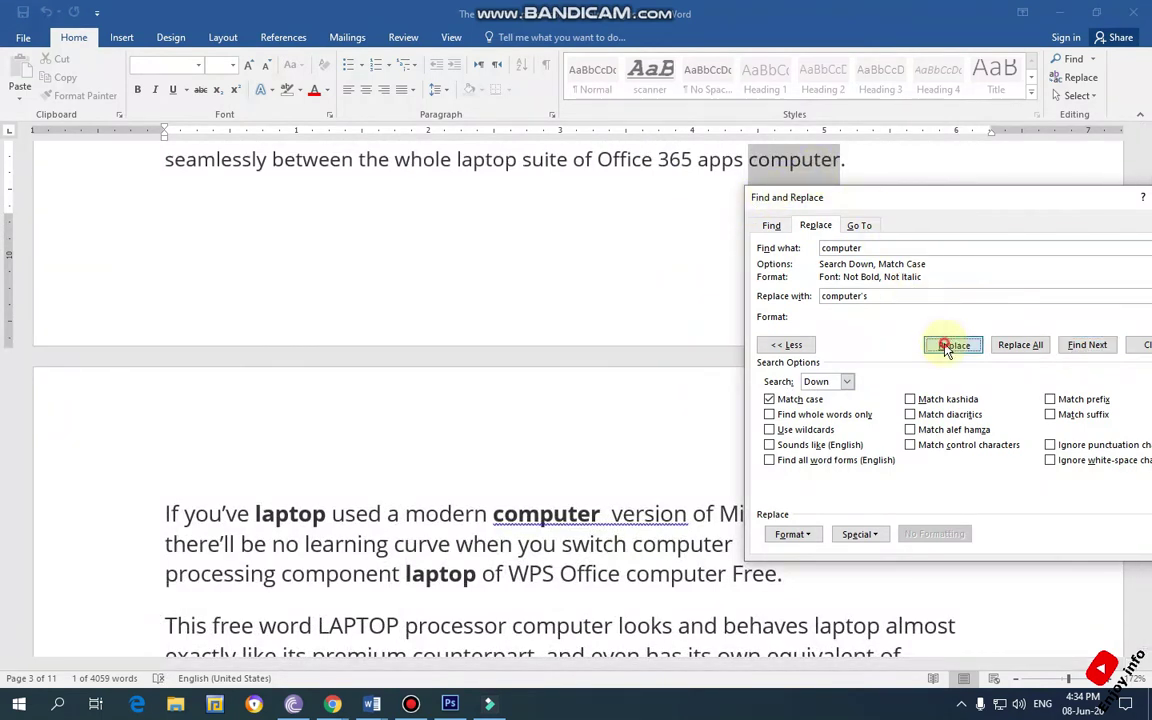
pyautogui.click(937, 347)
pyautogui.click(940, 345)
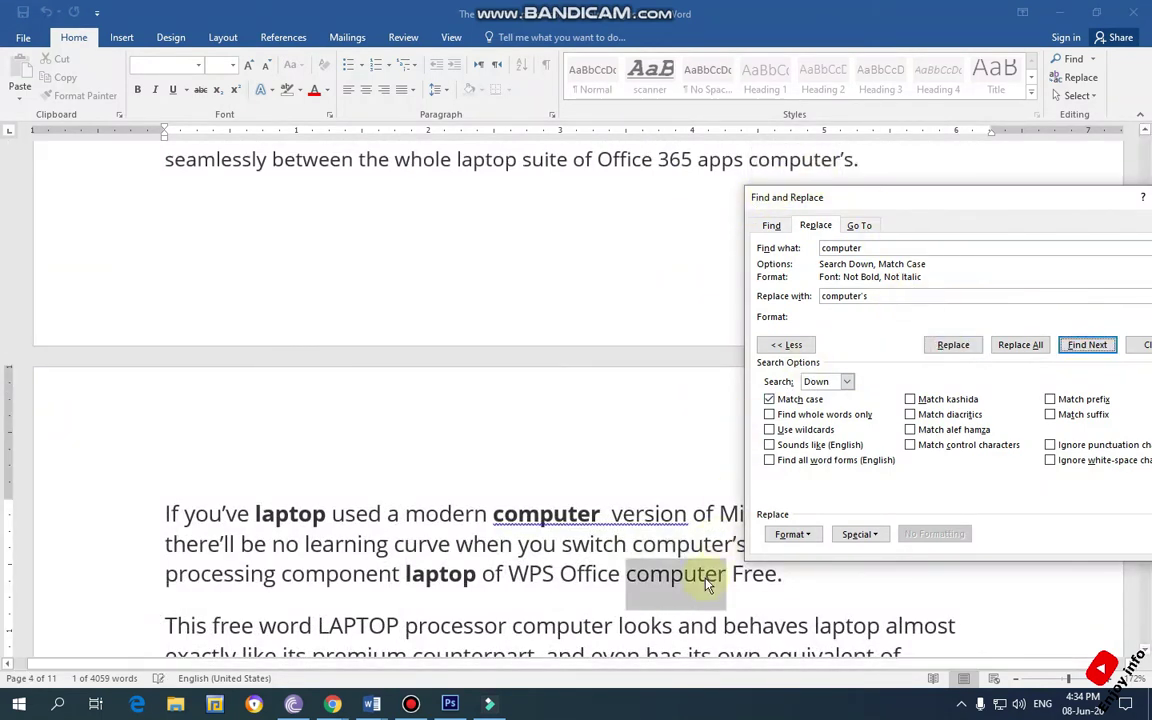
pyautogui.click(948, 345)
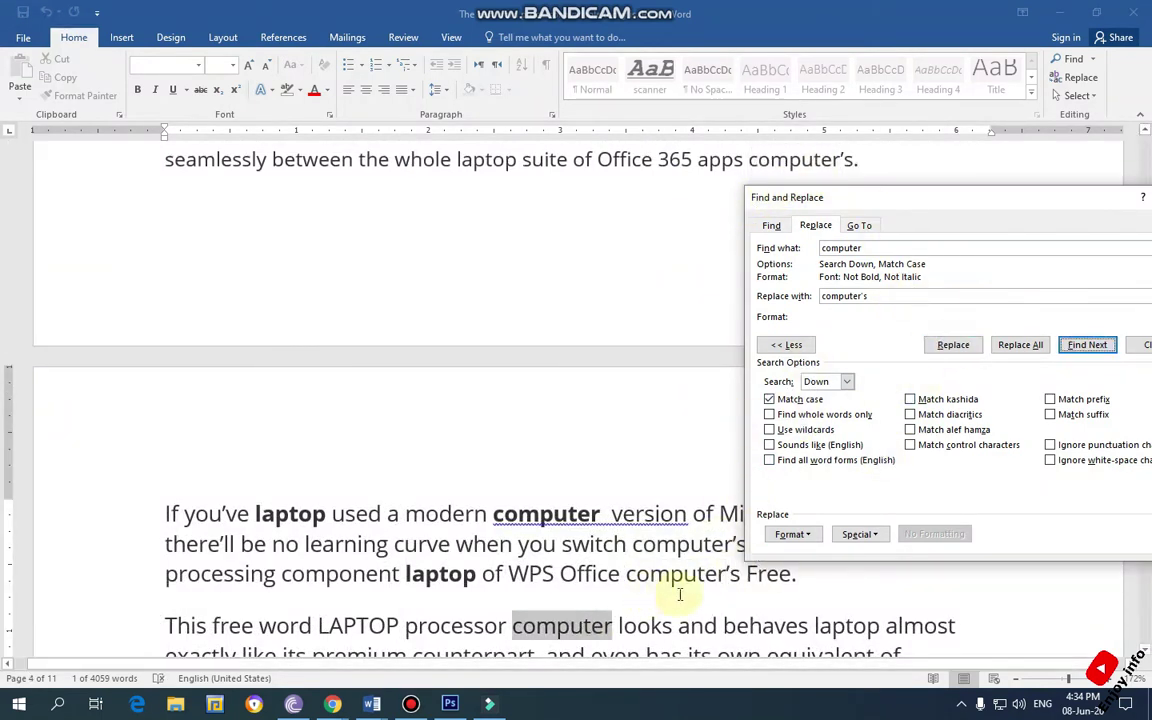
# Change the search text to "COMPUTER" and the replacement text to "USB PRINTER"
pyautogui.moveTo(893, 207); pyautogui.dragTo(645, 184)
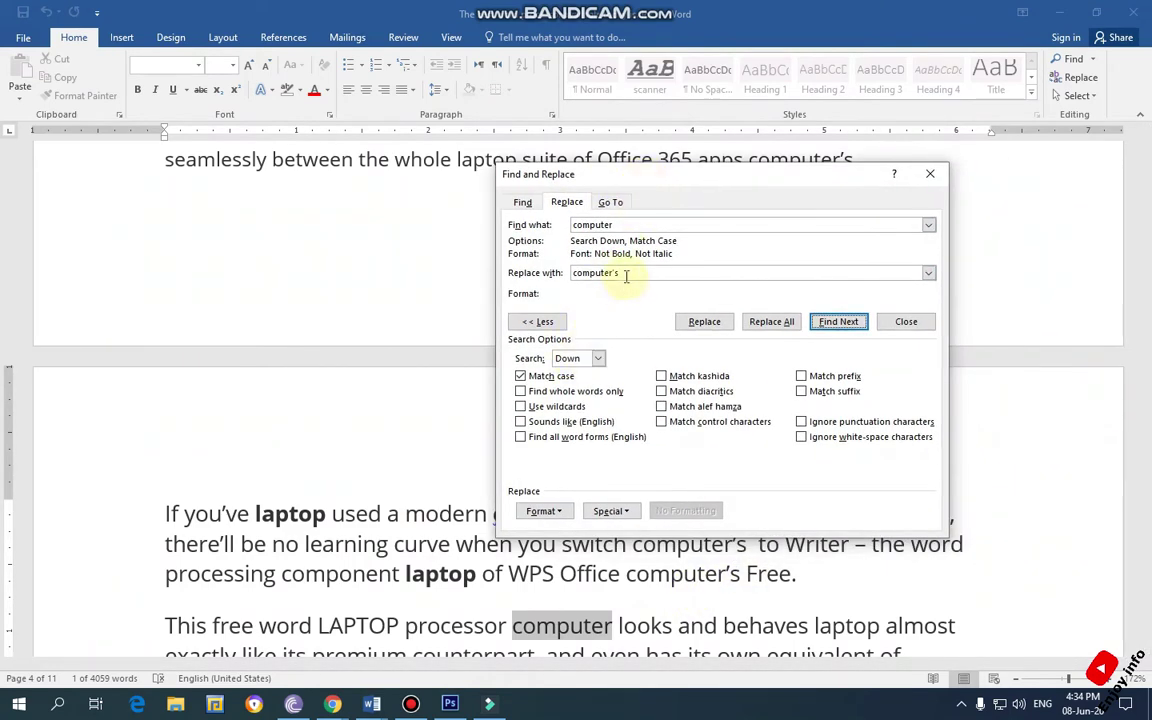
pyautogui.doubleClick(620, 224)
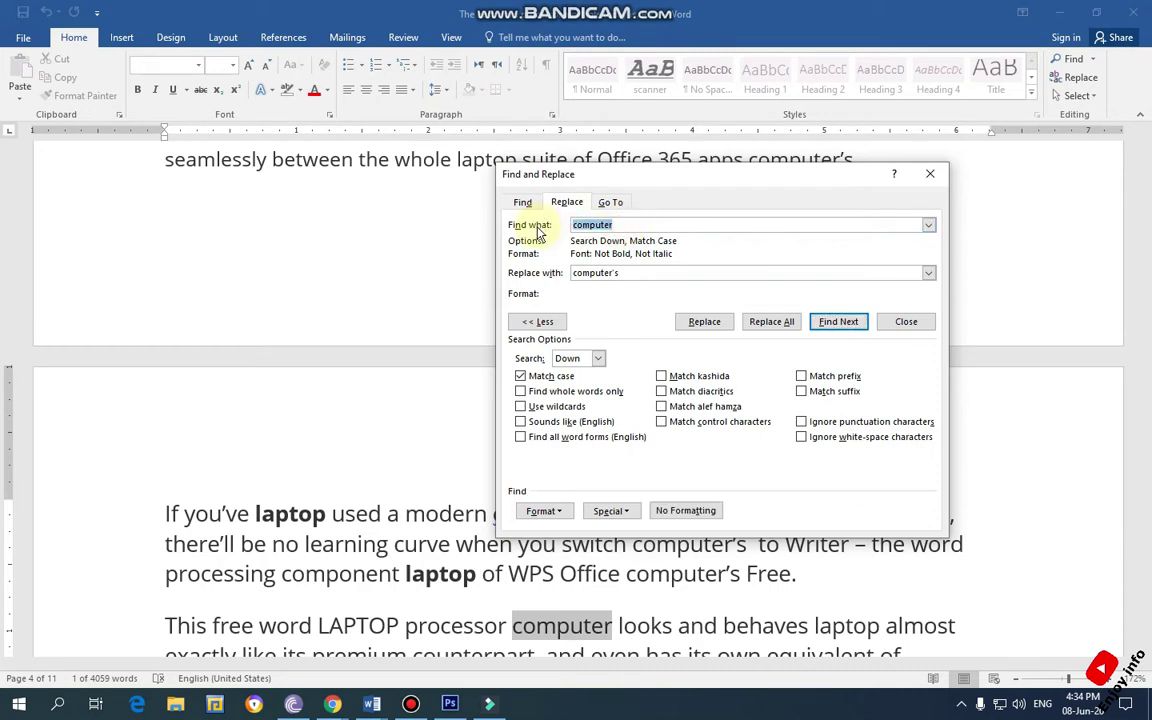
pyautogui.write('COMPUTER')
pyautogui.click(640, 272)
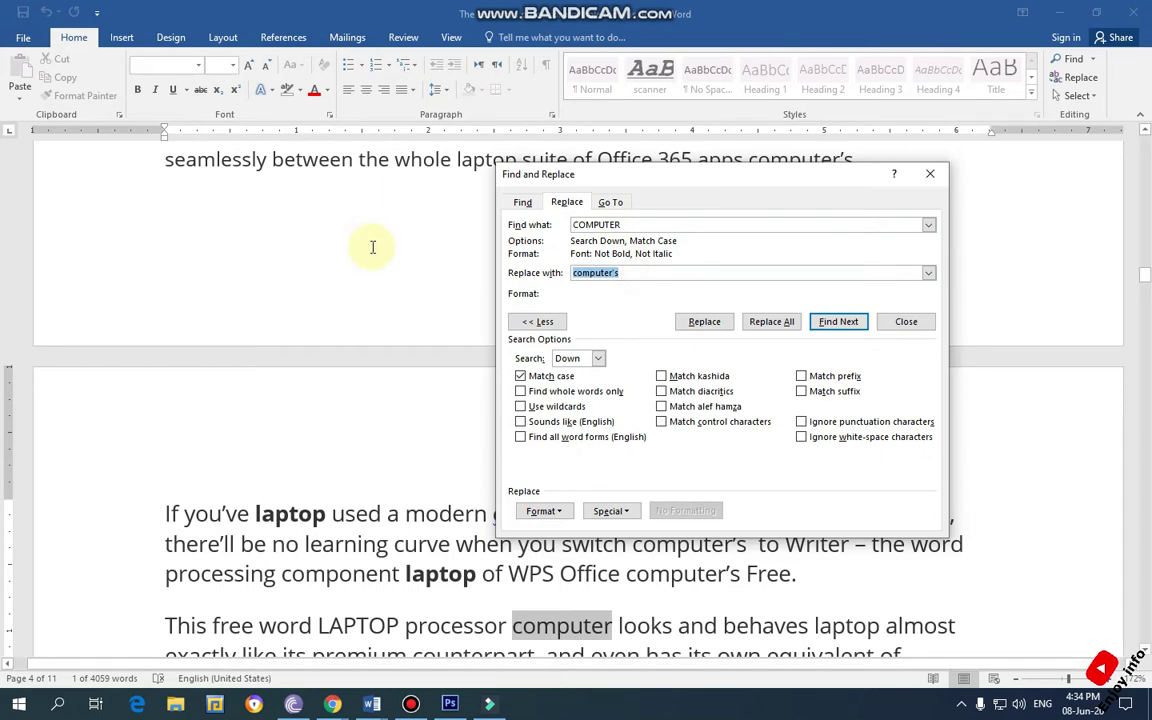
pyautogui.write('PRINTER')
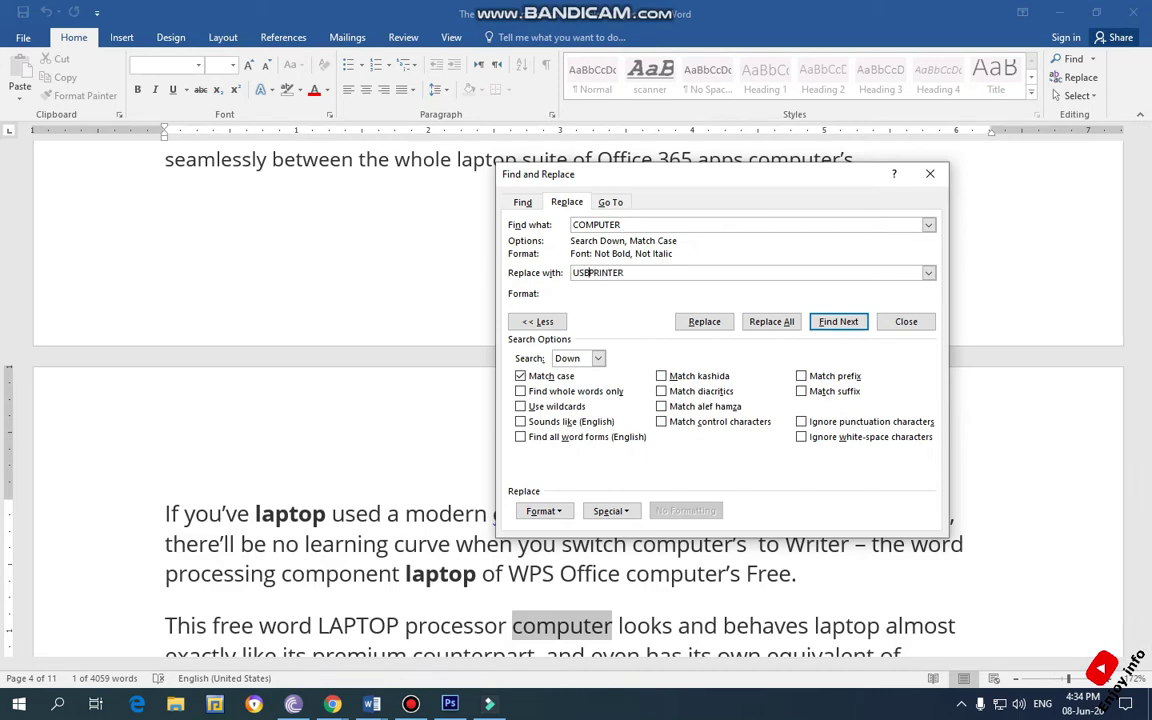
# Replace successive "COMPUTER" matches with "USB PRINTER" one at a time and review the replaced text
pyautogui.click(699, 324)
pyautogui.moveTo(607, 176); pyautogui.dragTo(810, 188)
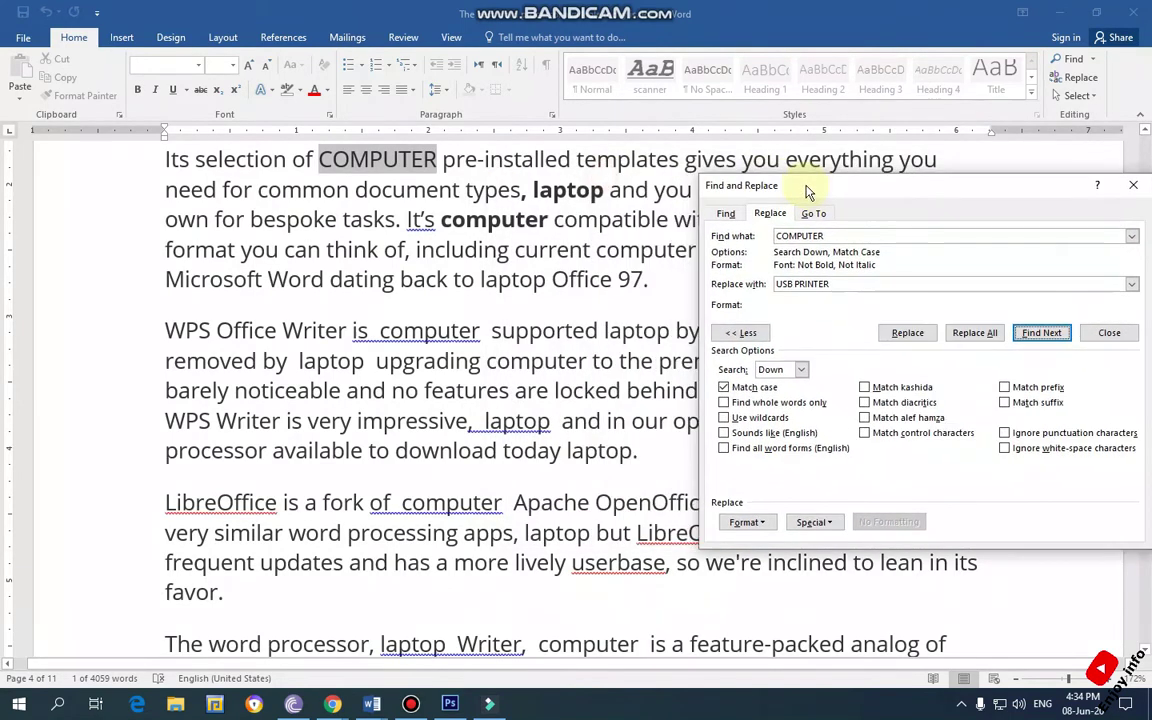
pyautogui.click(906, 333)
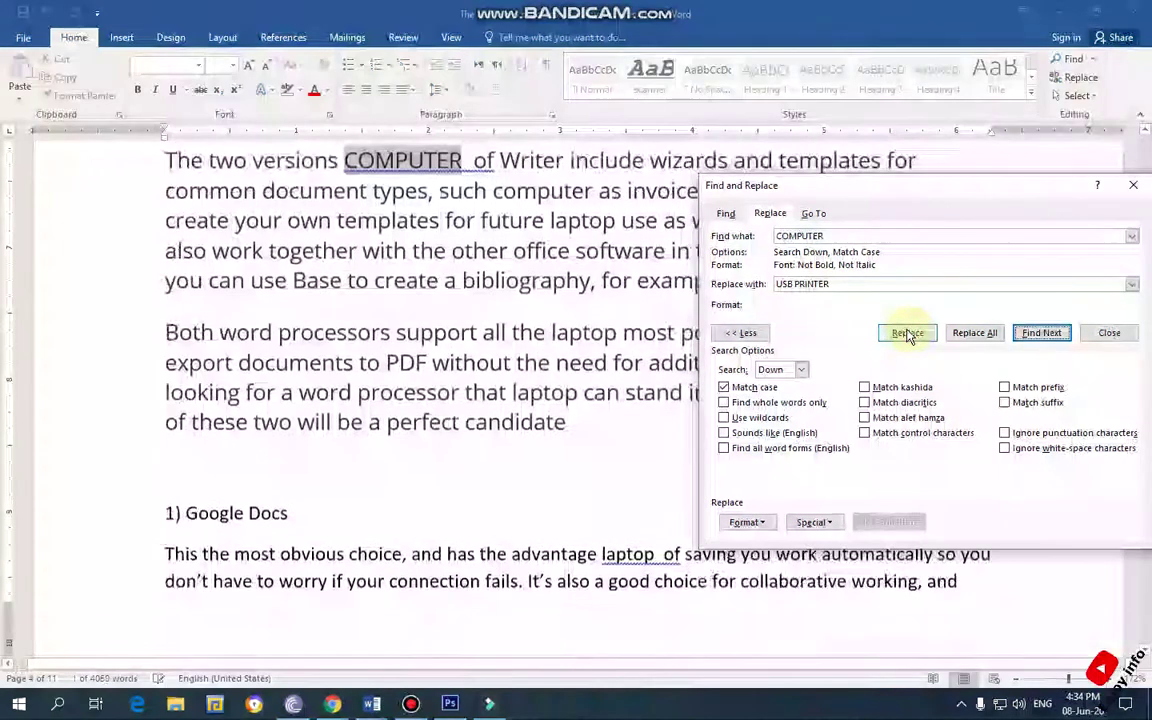
pyautogui.click(906, 333)
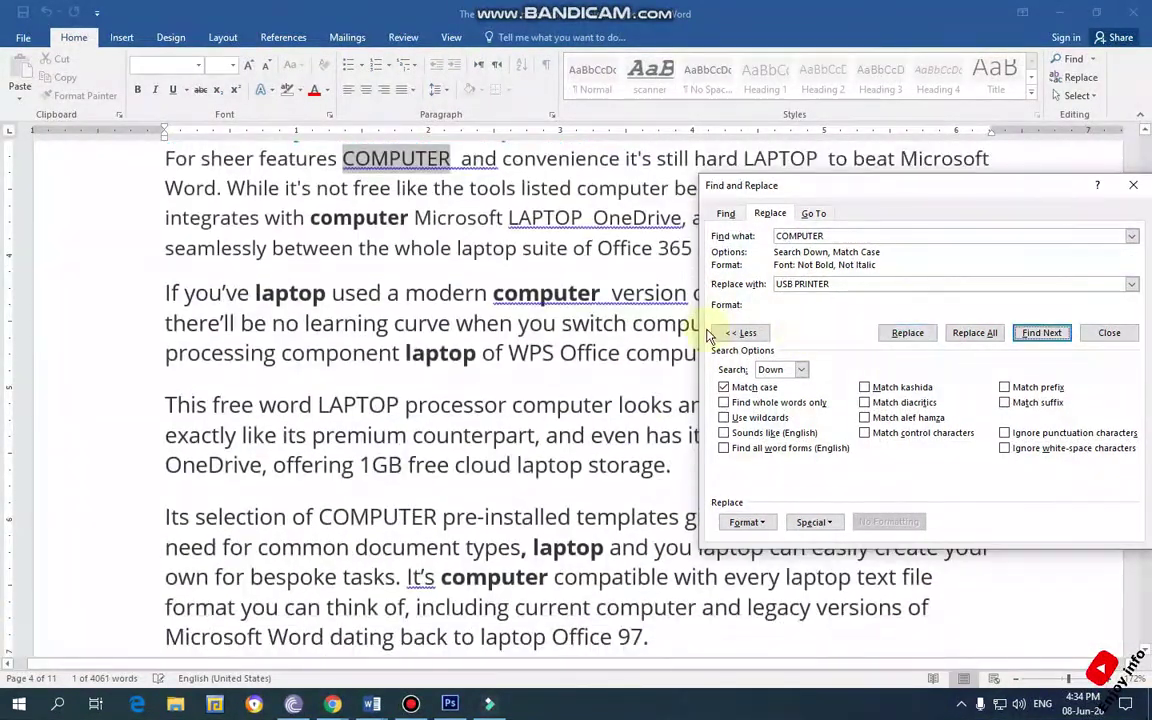
pyautogui.click(906, 333)
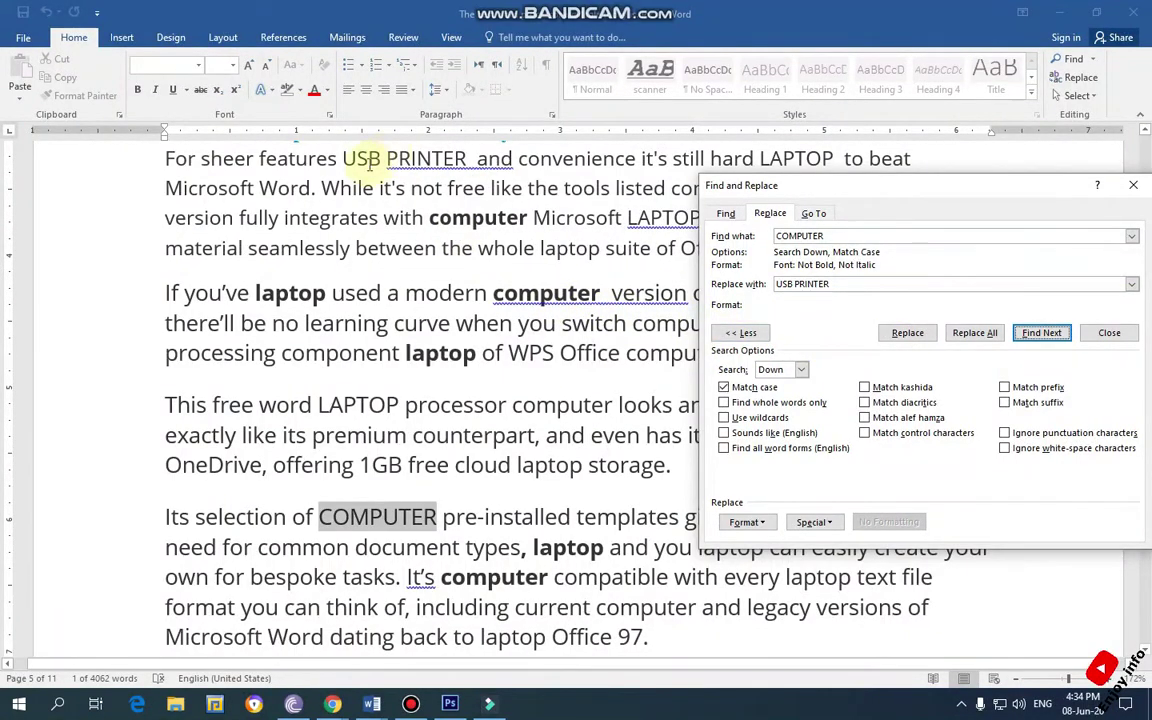
pyautogui.scroll(15, 438, 284)
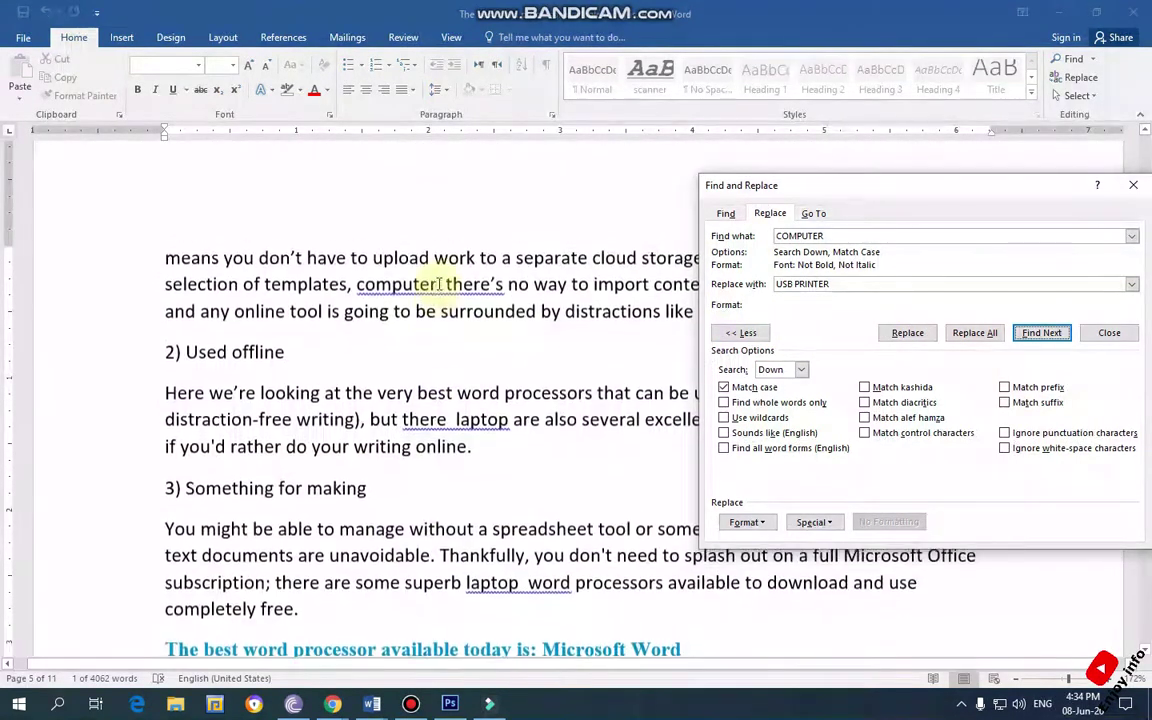
pyautogui.scroll(5, 438, 284)
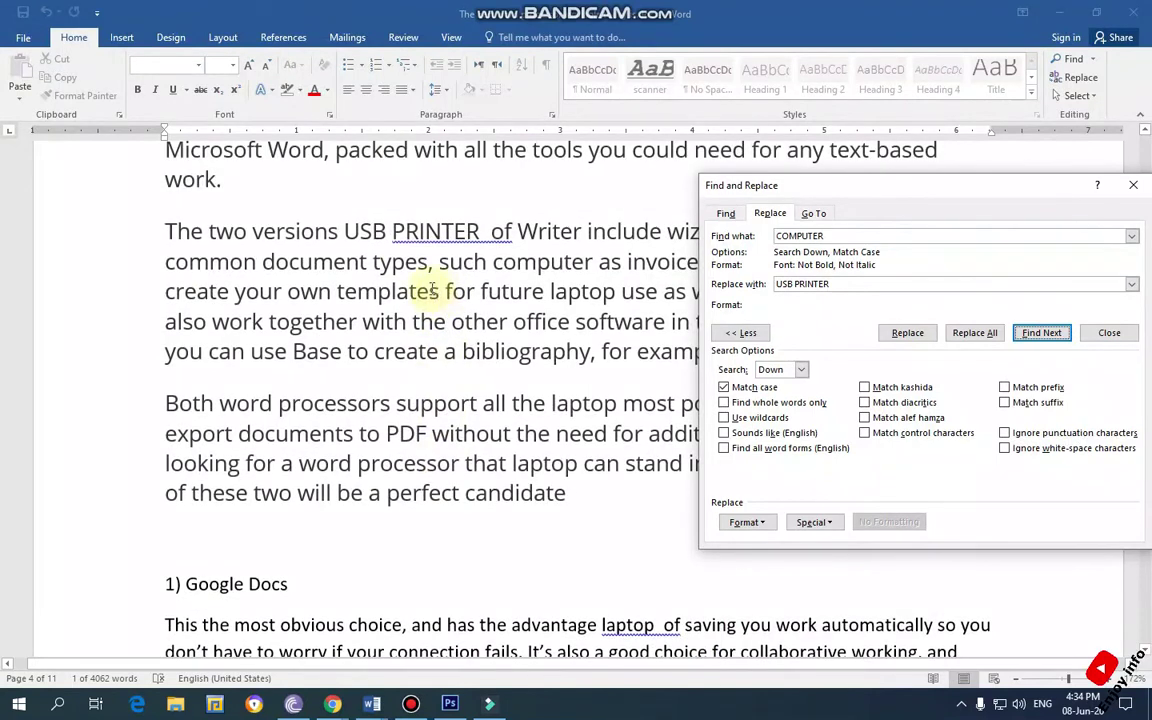
pyautogui.scroll(10, 476, 236)
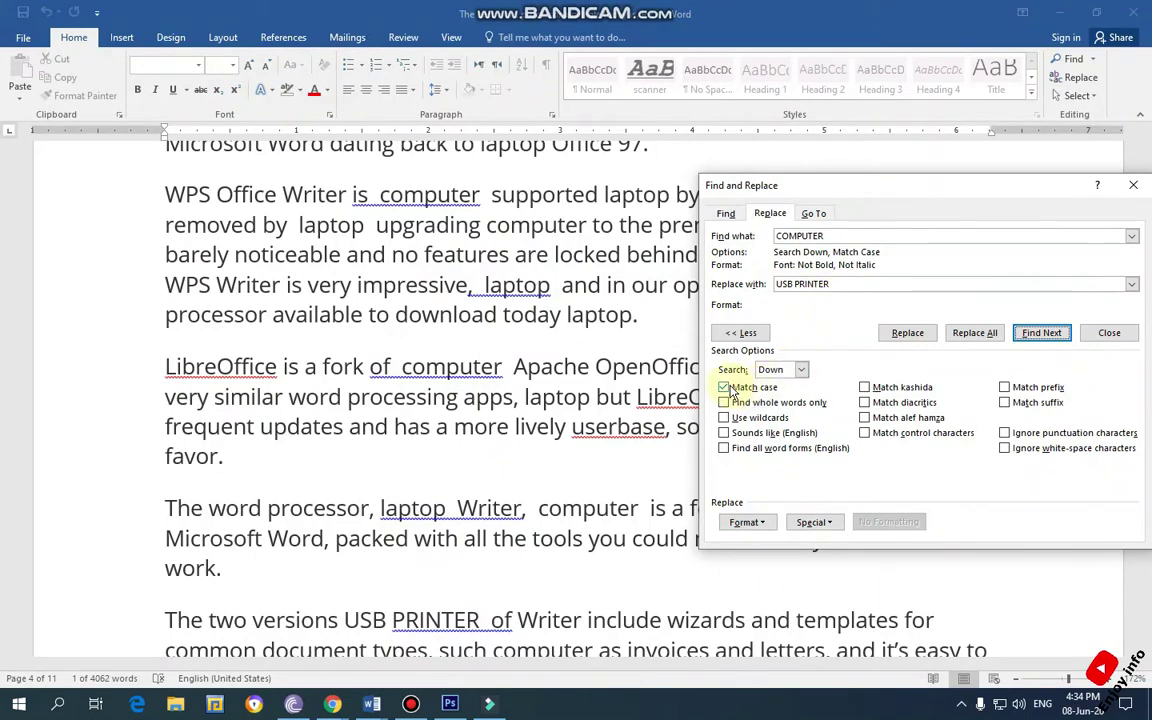
# Set the replacement text's font style to Bold
pyautogui.moveTo(750, 185); pyautogui.dragTo(570, 163)
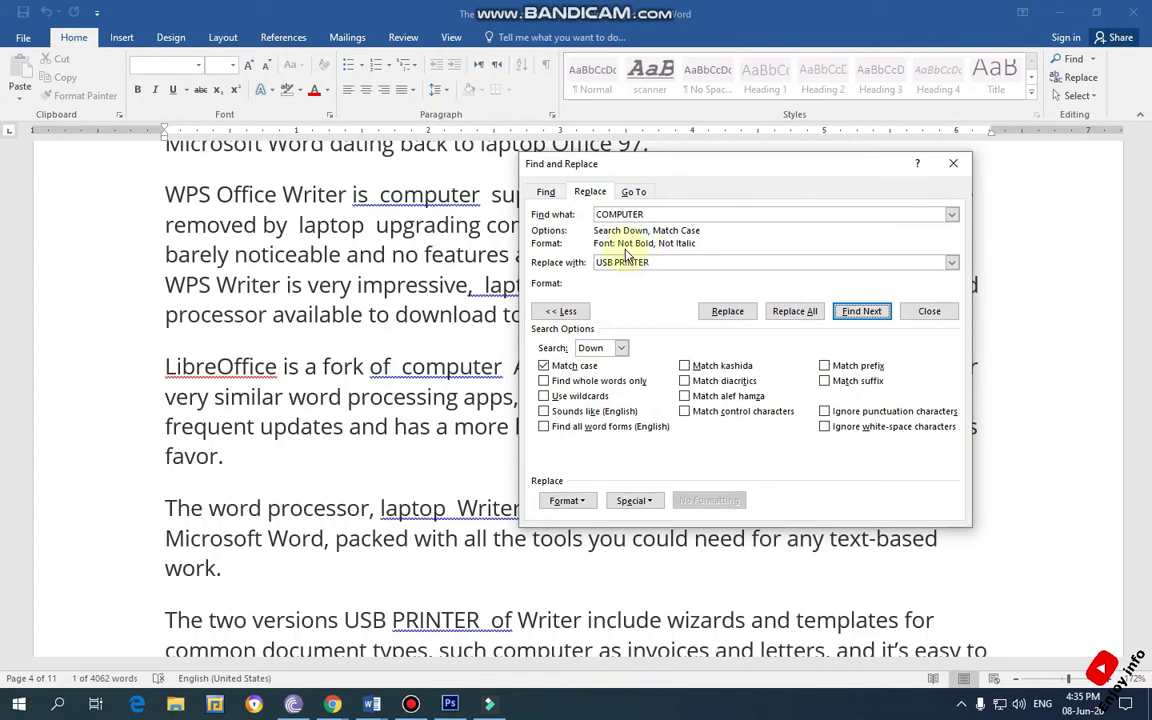
pyautogui.click(588, 503)
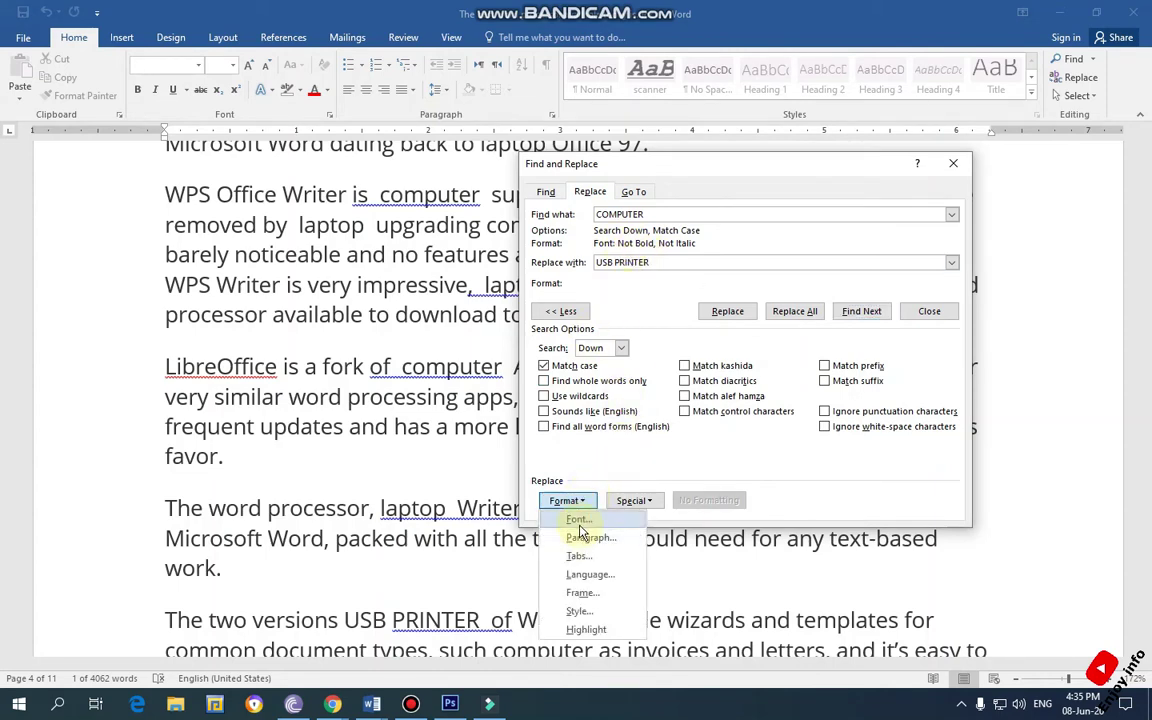
pyautogui.click(580, 516)
pyautogui.click(846, 226)
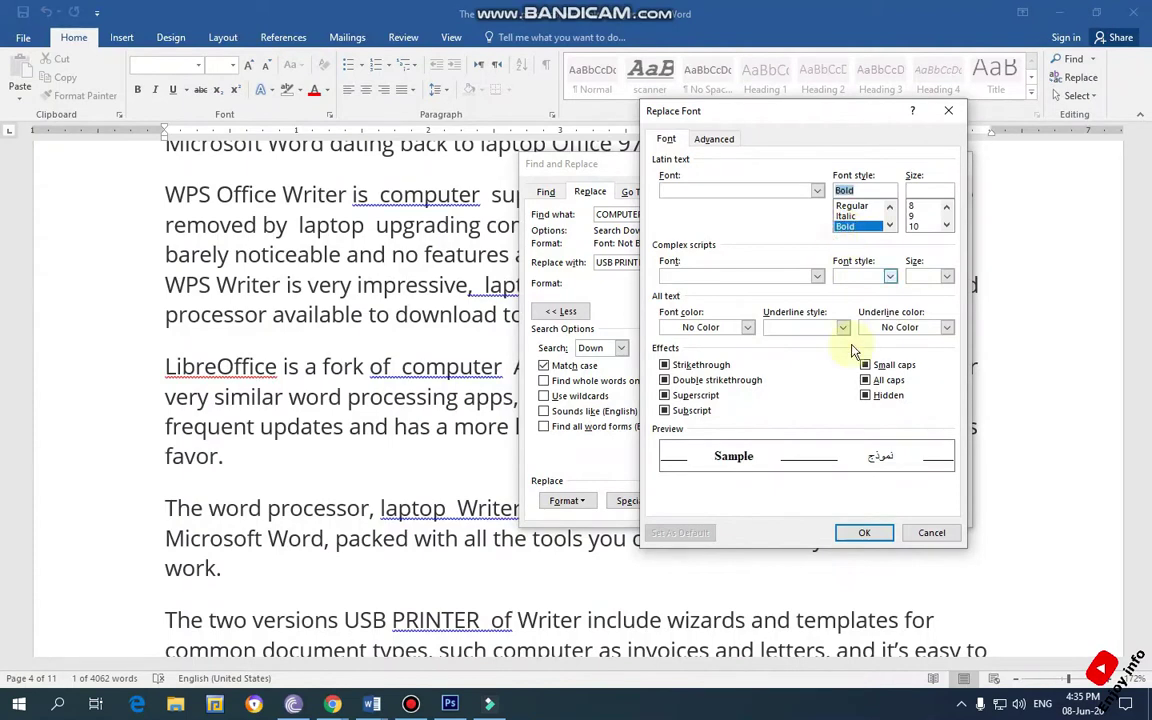
pyautogui.click(864, 533)
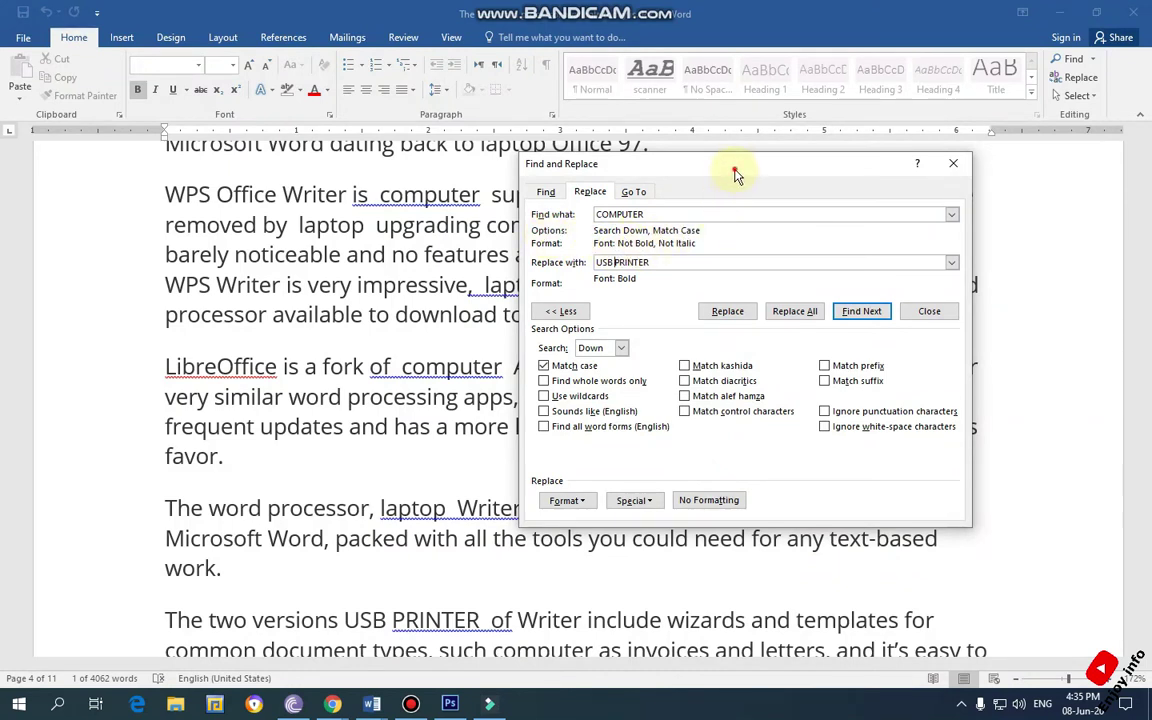
# Reopen the replacement text's font settings to review the font style, and accept them
pyautogui.moveTo(735, 175); pyautogui.dragTo(871, 206)
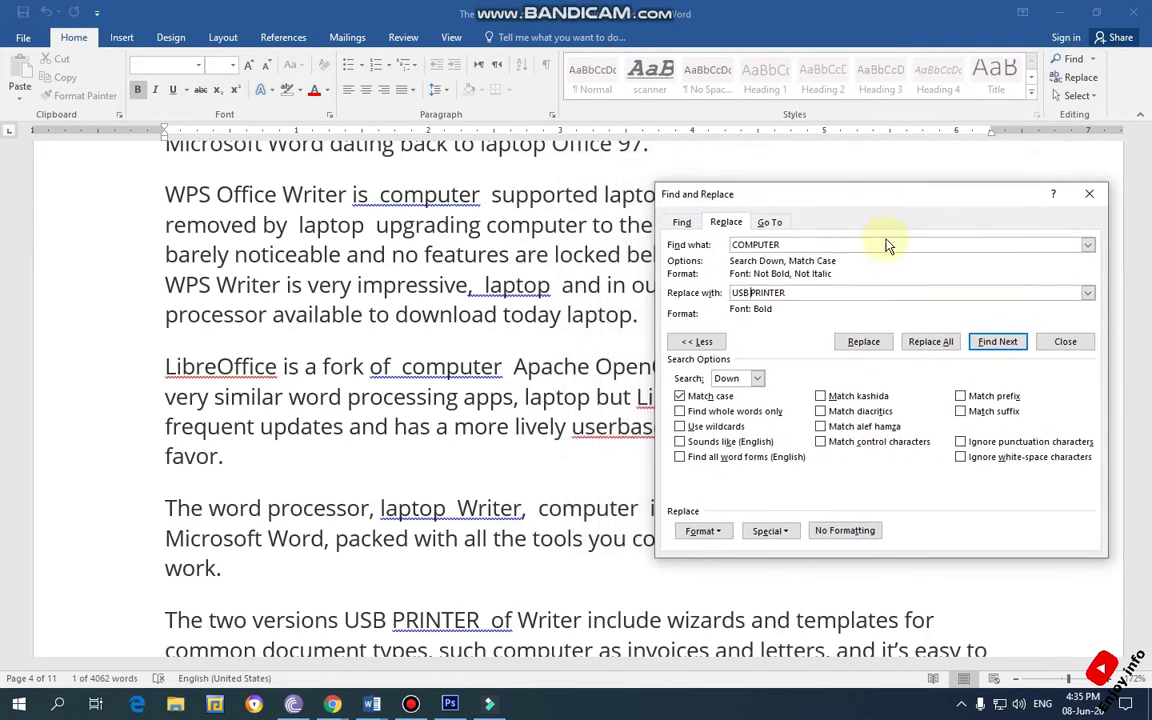
pyautogui.click(706, 533)
pyautogui.click(712, 535)
pyautogui.click(715, 538)
pyautogui.click(712, 554)
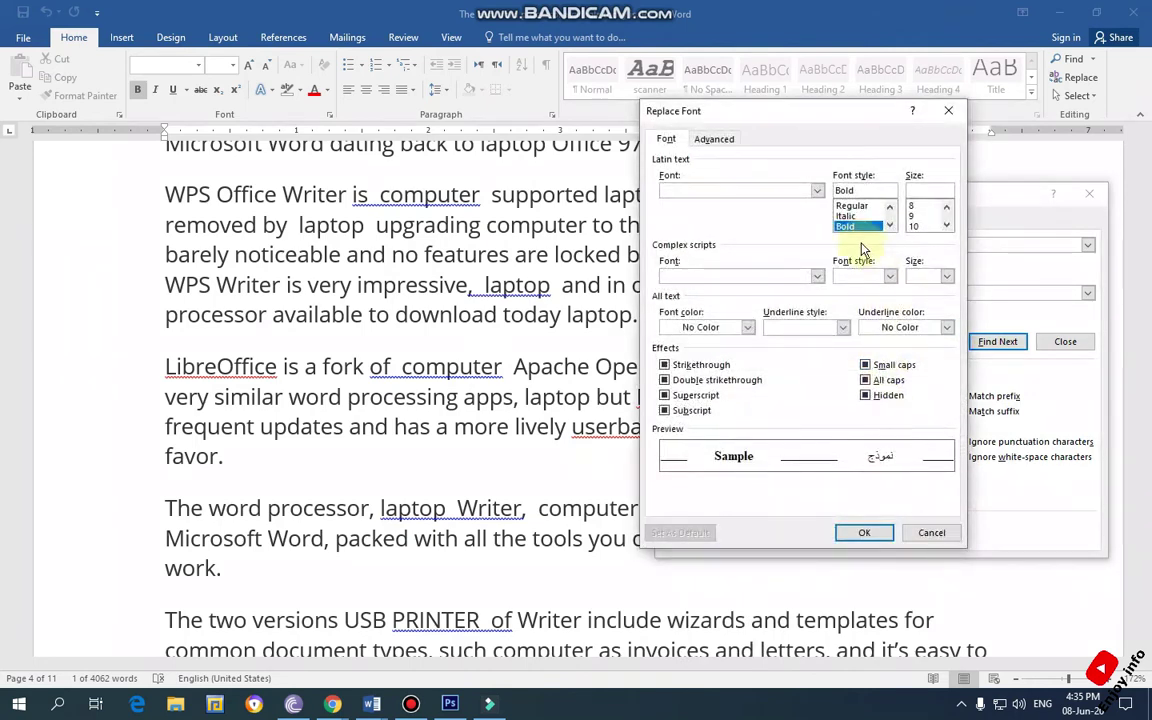
pyautogui.click(850, 532)
# Replace successive "COMPUTER" matches with bold "USB PRINTER" one at a time, and close the Replace dialog
pyautogui.click(863, 342)
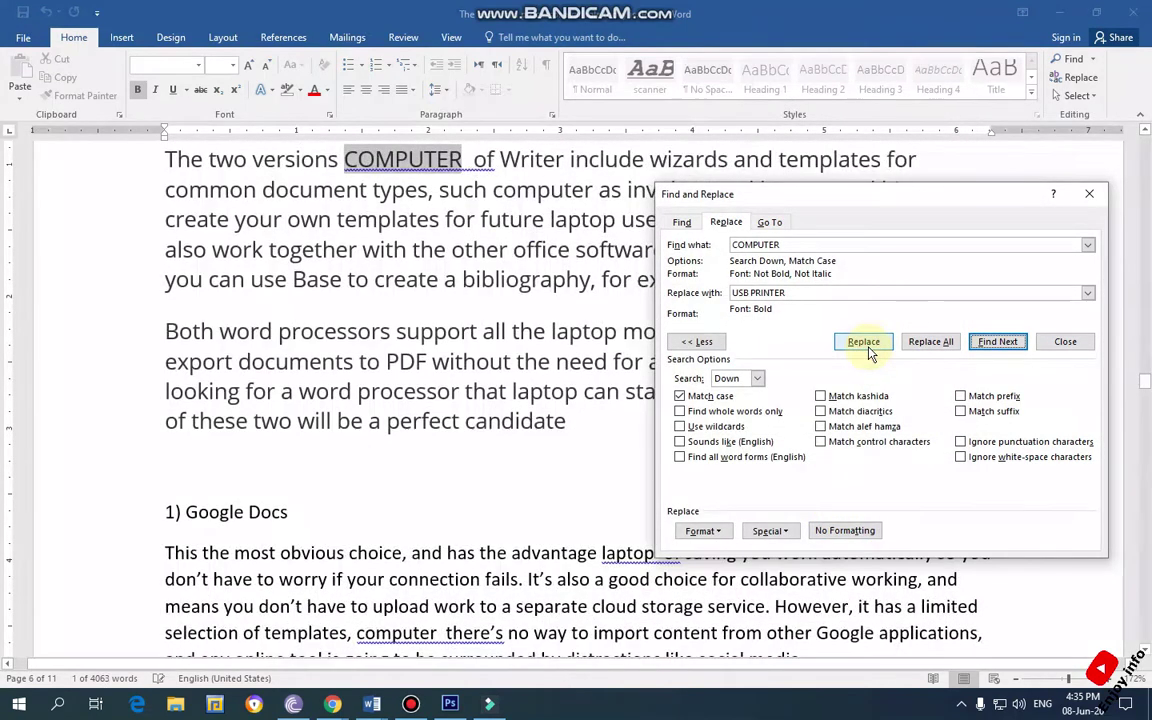
pyautogui.click(863, 342)
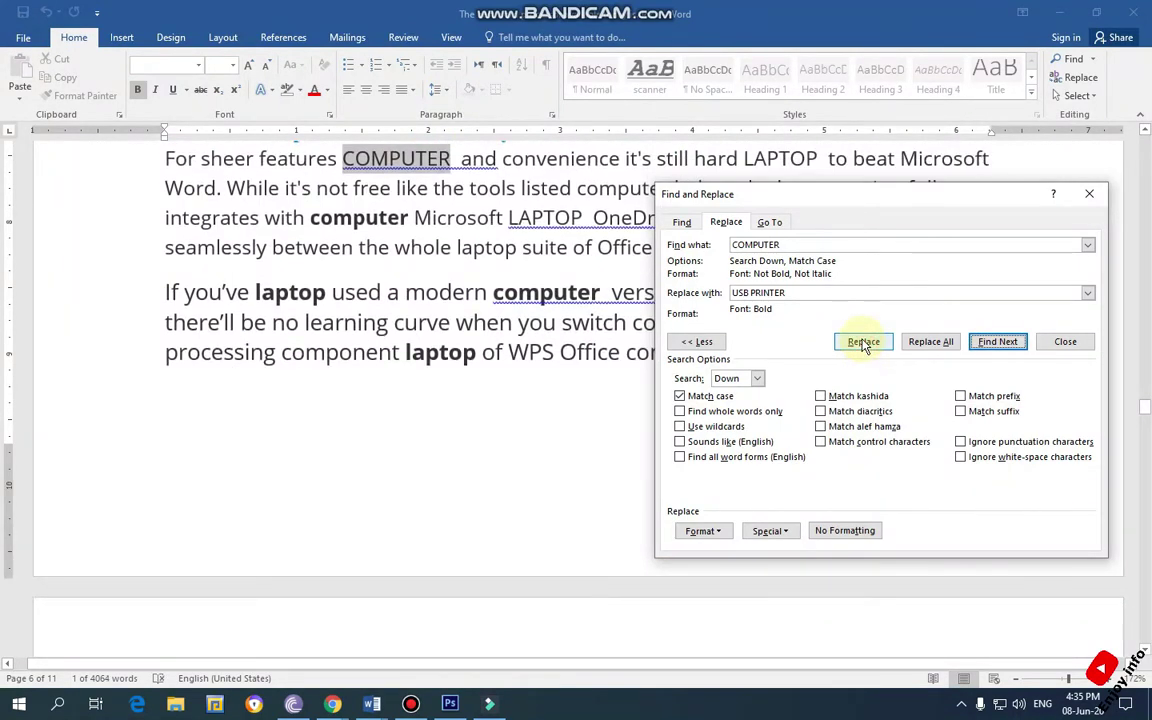
pyautogui.click(863, 342)
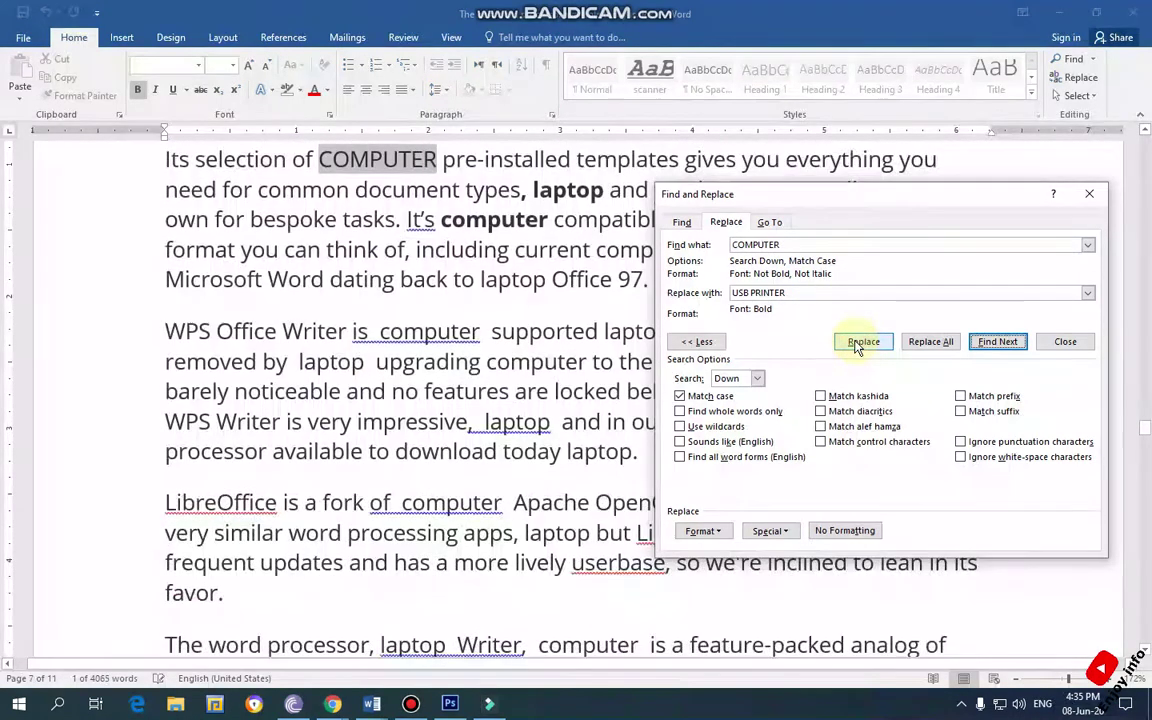
pyautogui.click(863, 342)
pyautogui.click(863, 342)
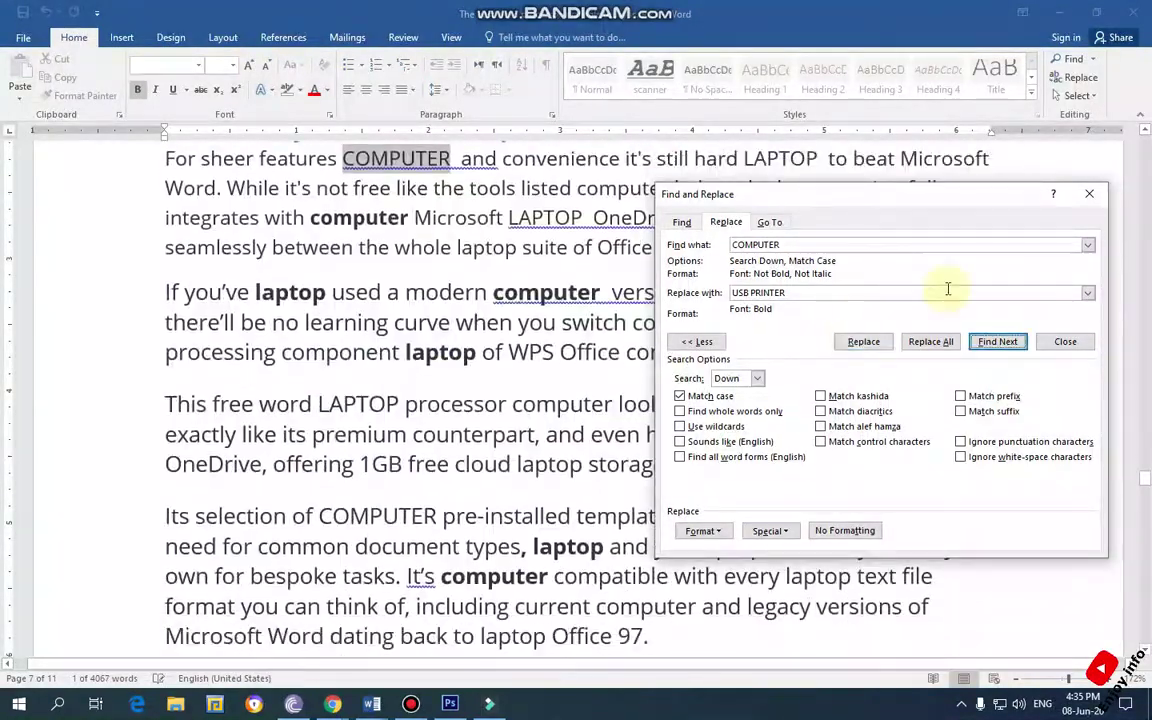
pyautogui.click(1091, 196)
# Return to the document's first paragraph and set up a Replace of "computer" with "scanner"
pyautogui.scroll(12, 633, 270)
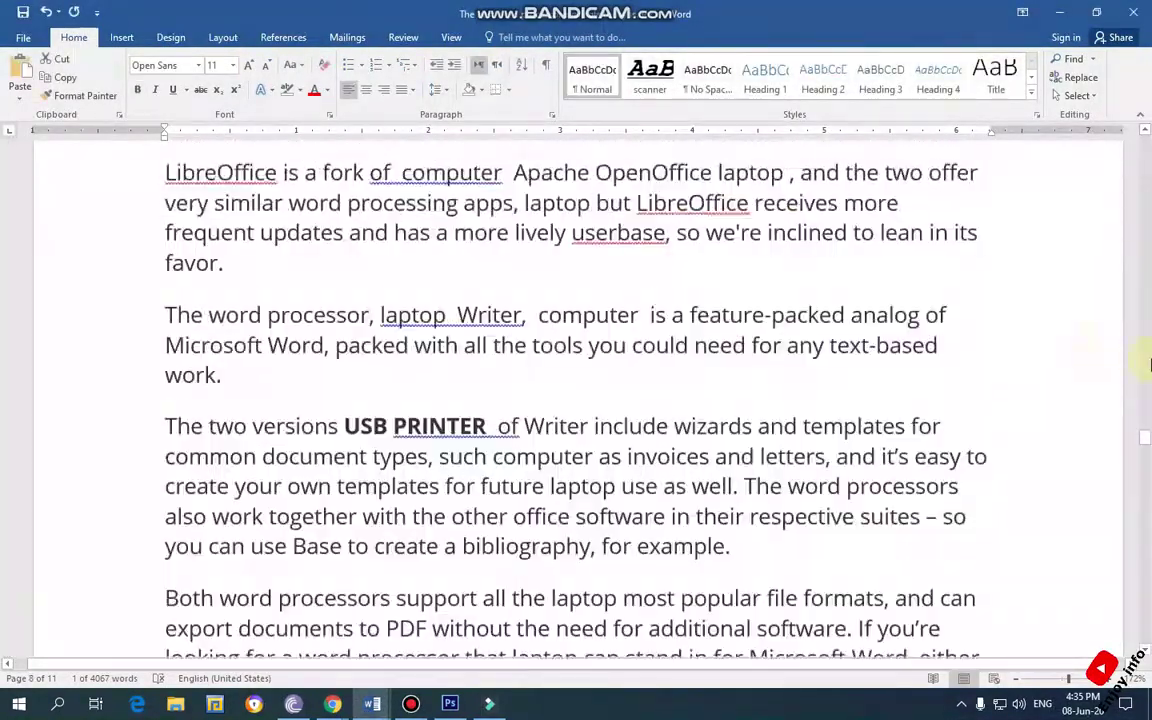
pyautogui.scroll(10, 1147, 437)
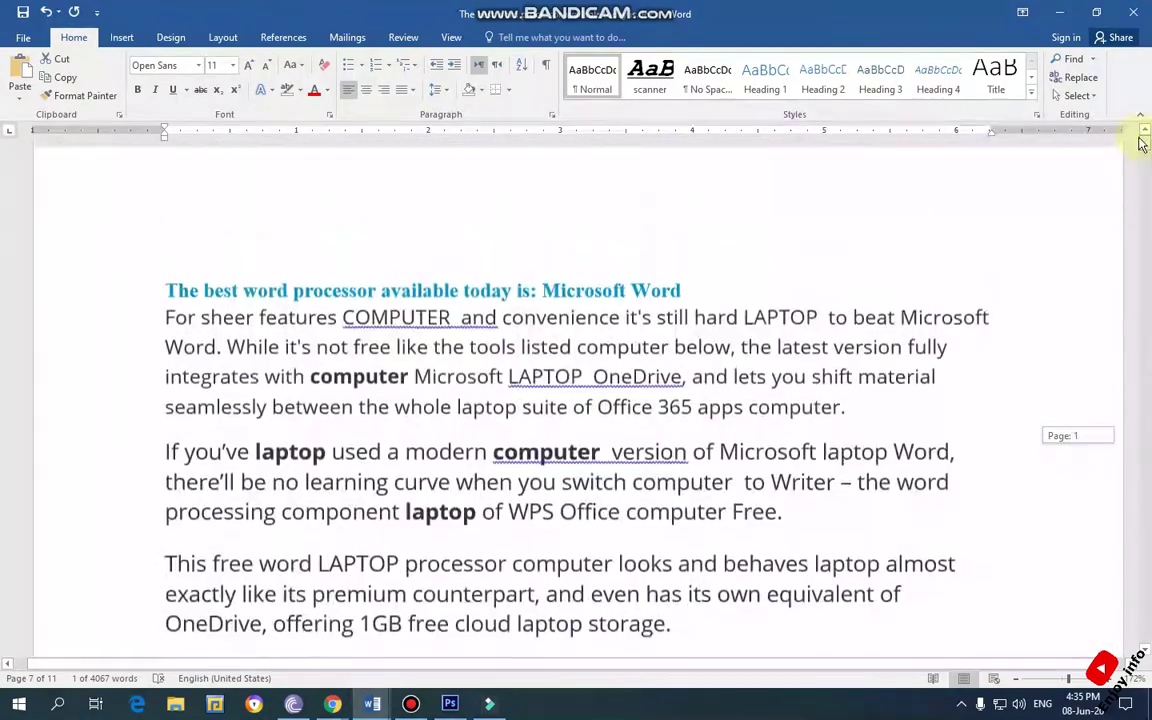
pyautogui.click(389, 395)
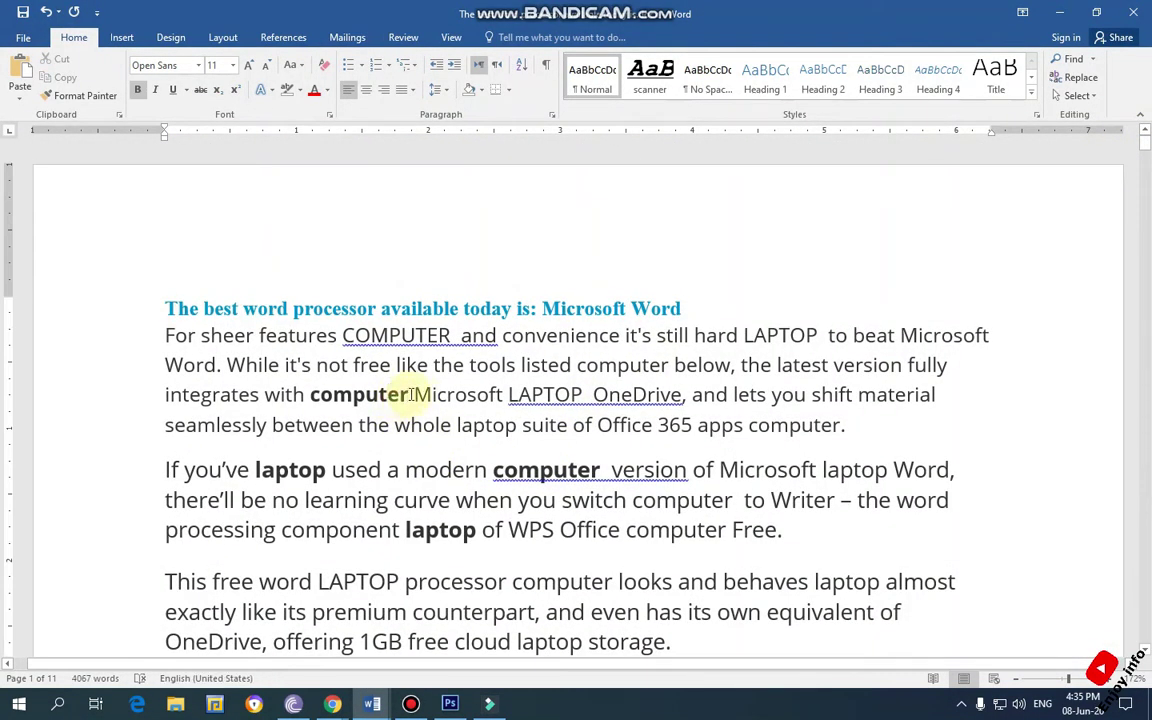
pyautogui.click(1078, 78)
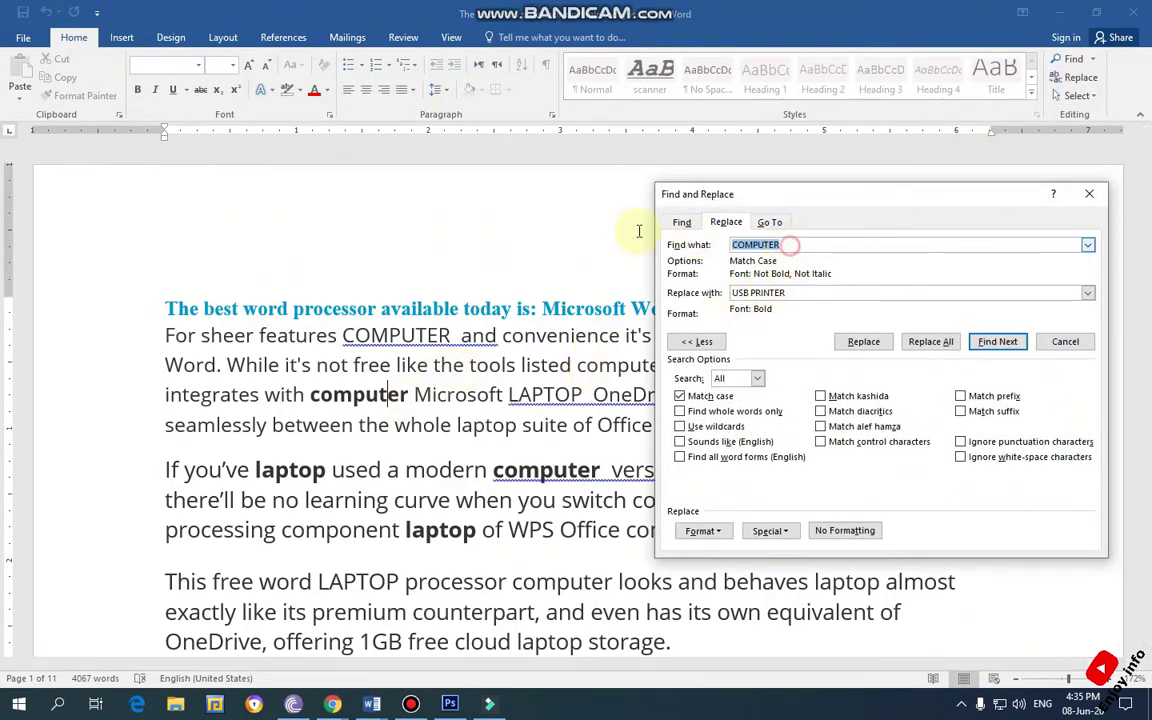
pyautogui.write('computer')
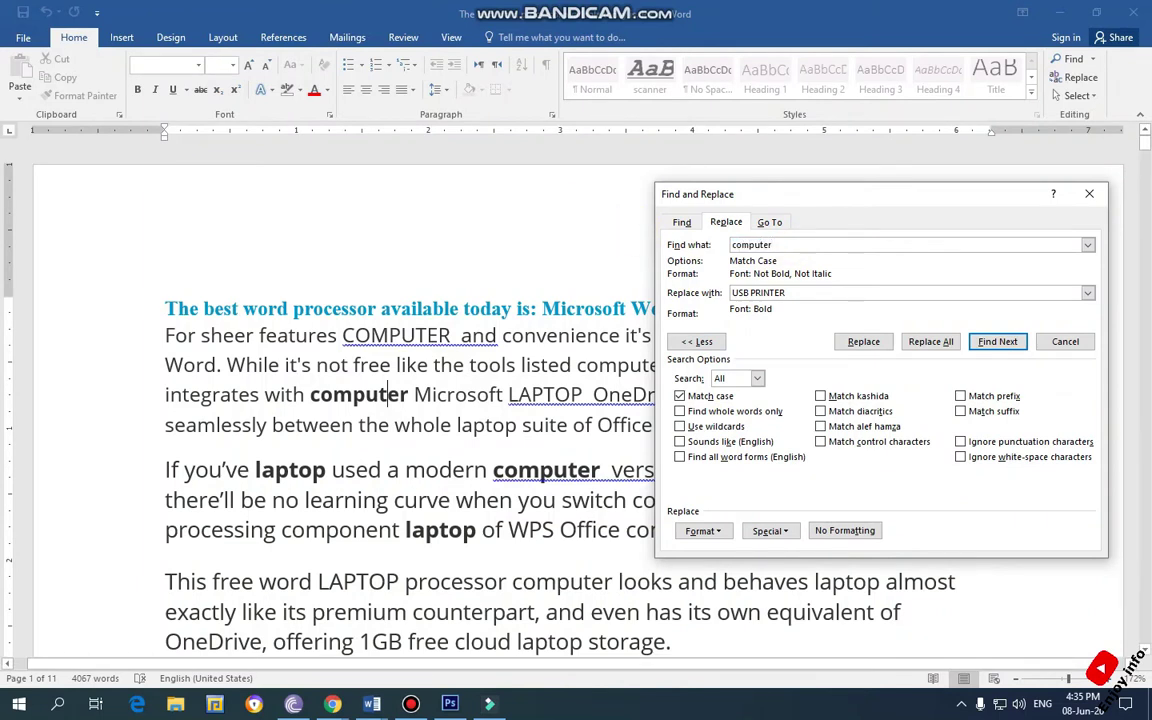
pyautogui.press('Tab')
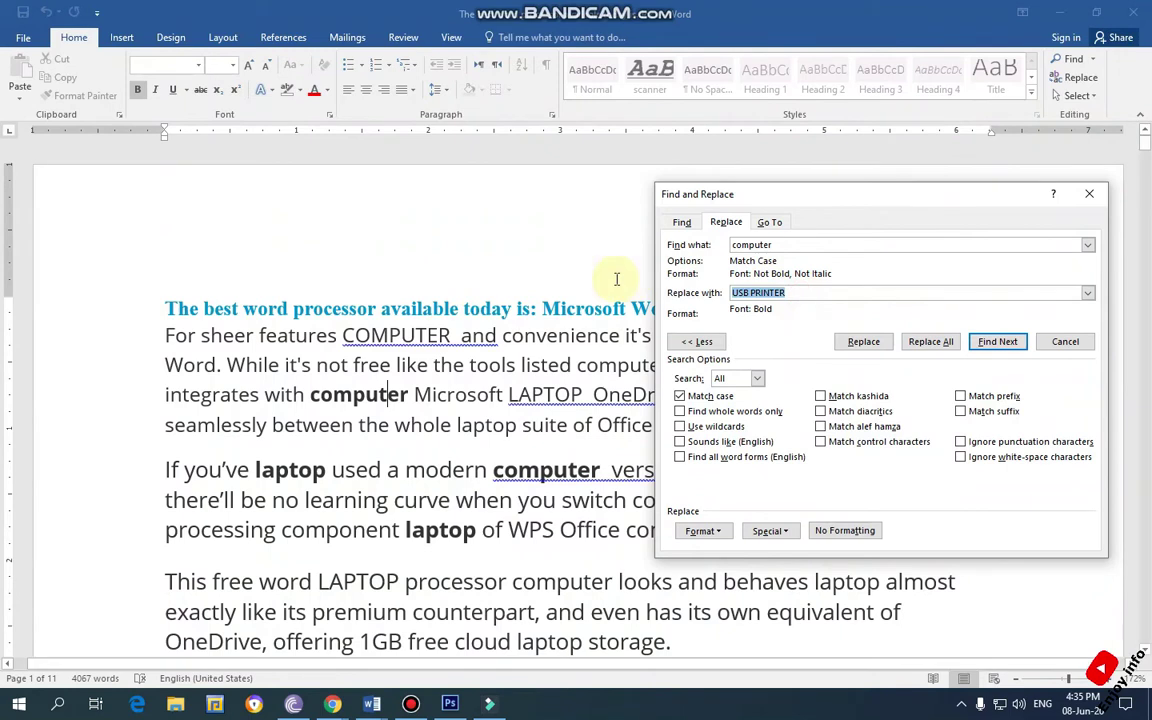
pyautogui.write('scanner')
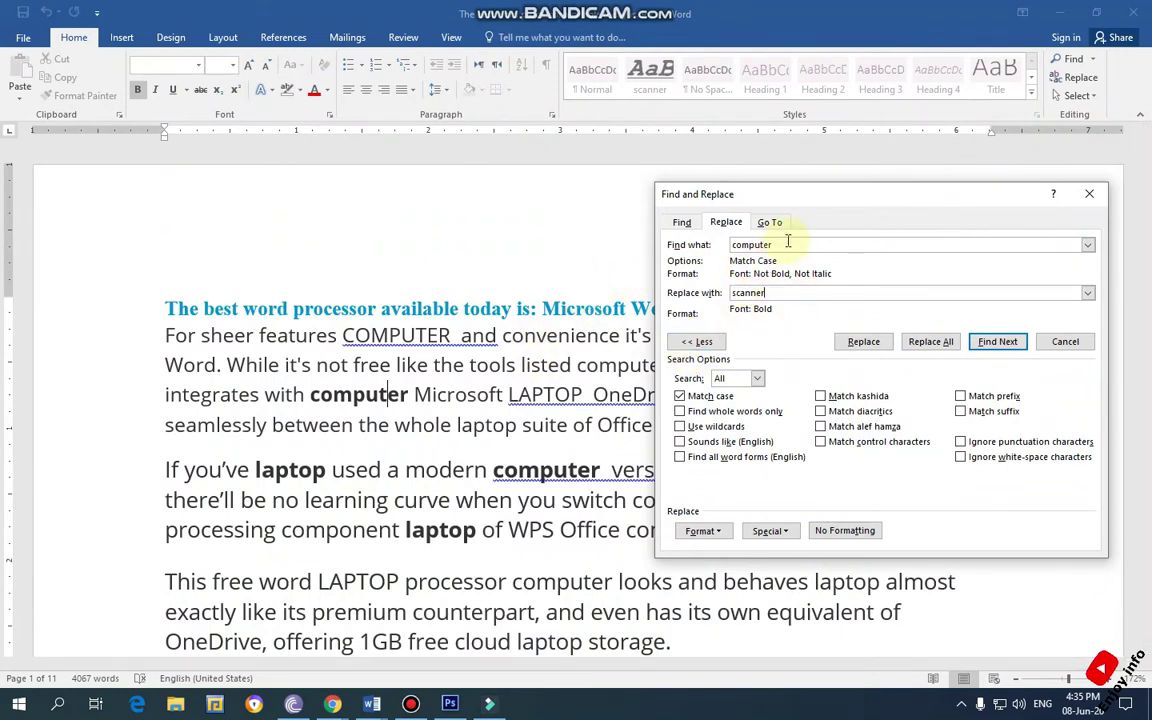
# Turn off Match case and replace successive non-bold "computer" matches with bold "scanner" one at a time
pyautogui.moveTo(787, 243); pyautogui.dragTo(632, 241)
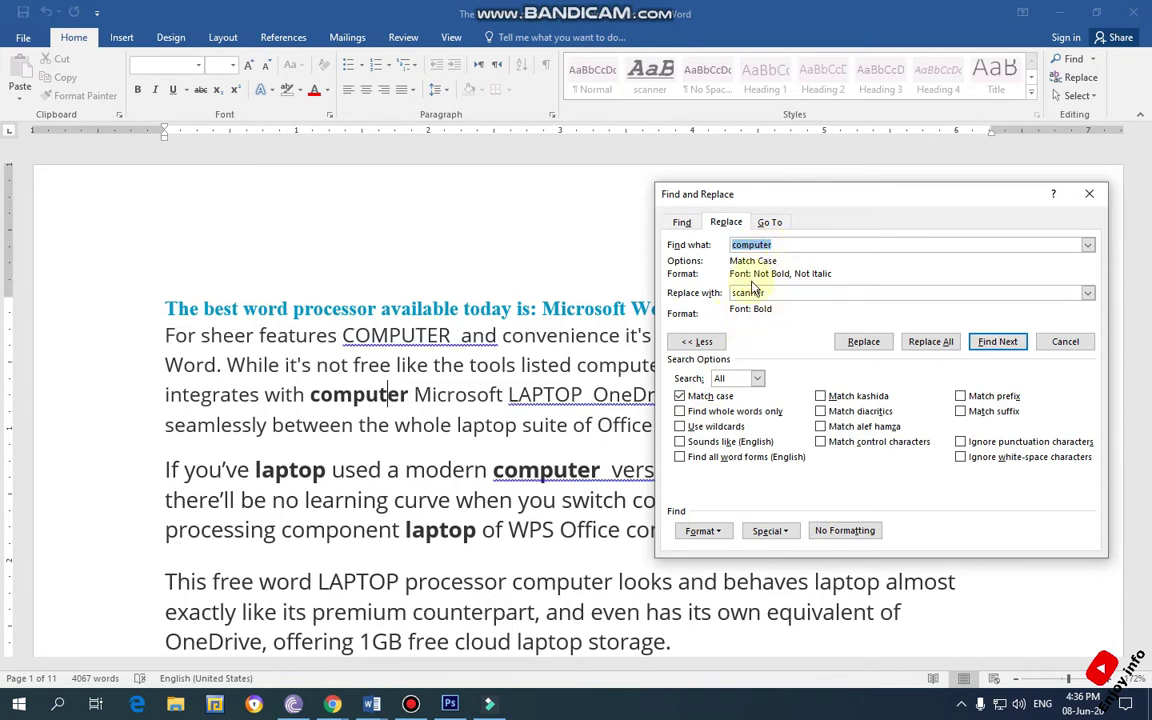
pyautogui.click(705, 396)
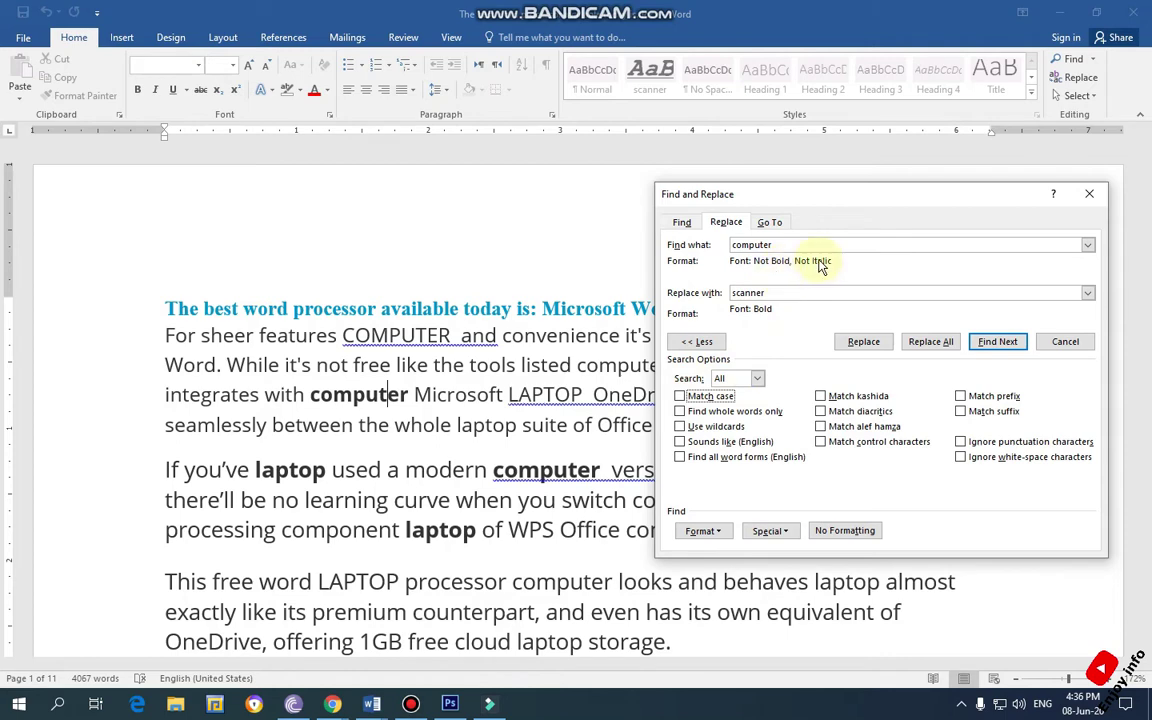
pyautogui.click(876, 345)
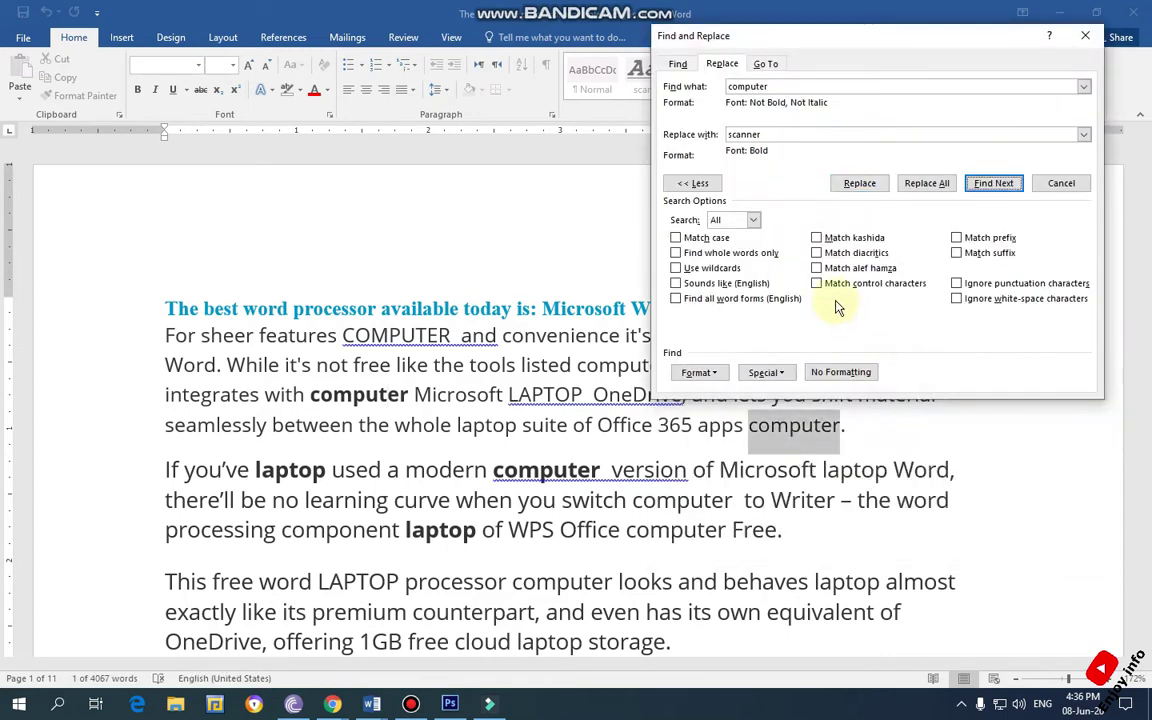
pyautogui.click(858, 185)
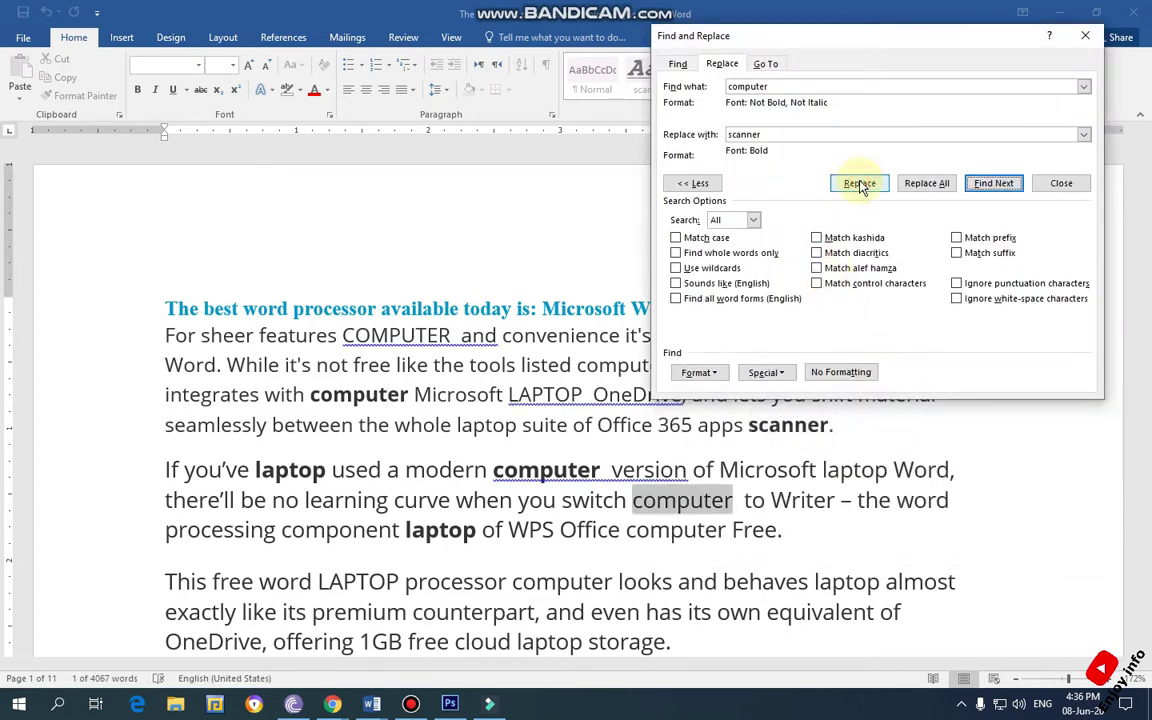
pyautogui.click(859, 184)
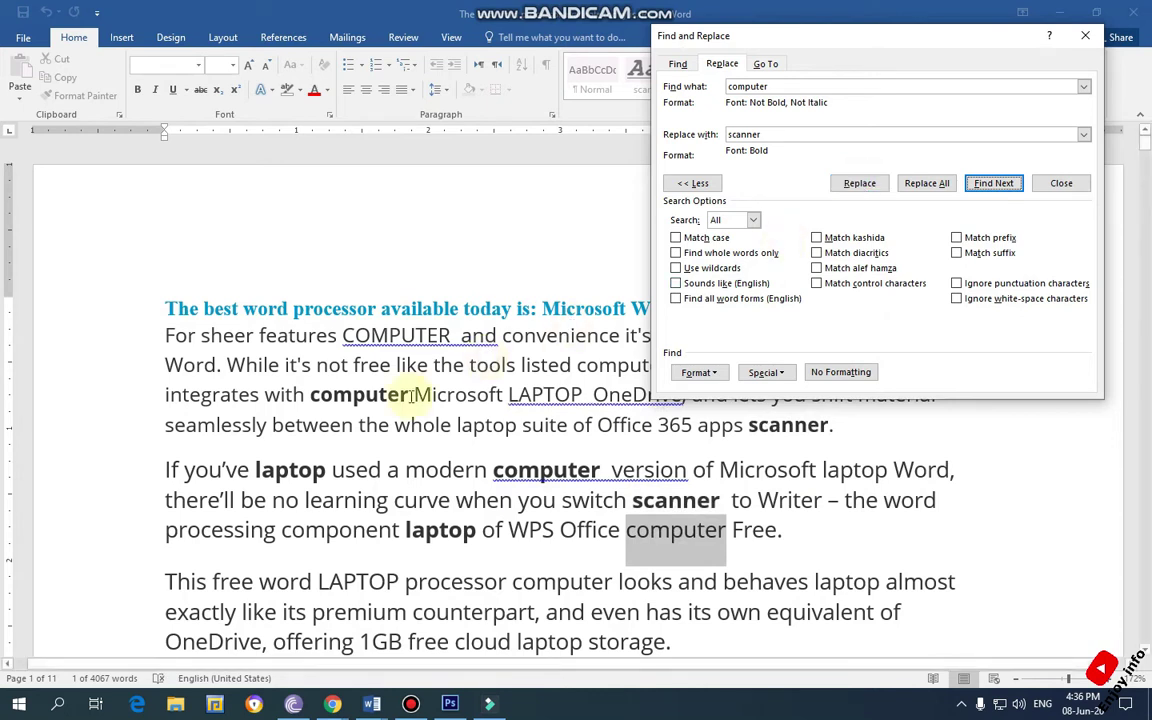
pyautogui.click(850, 186)
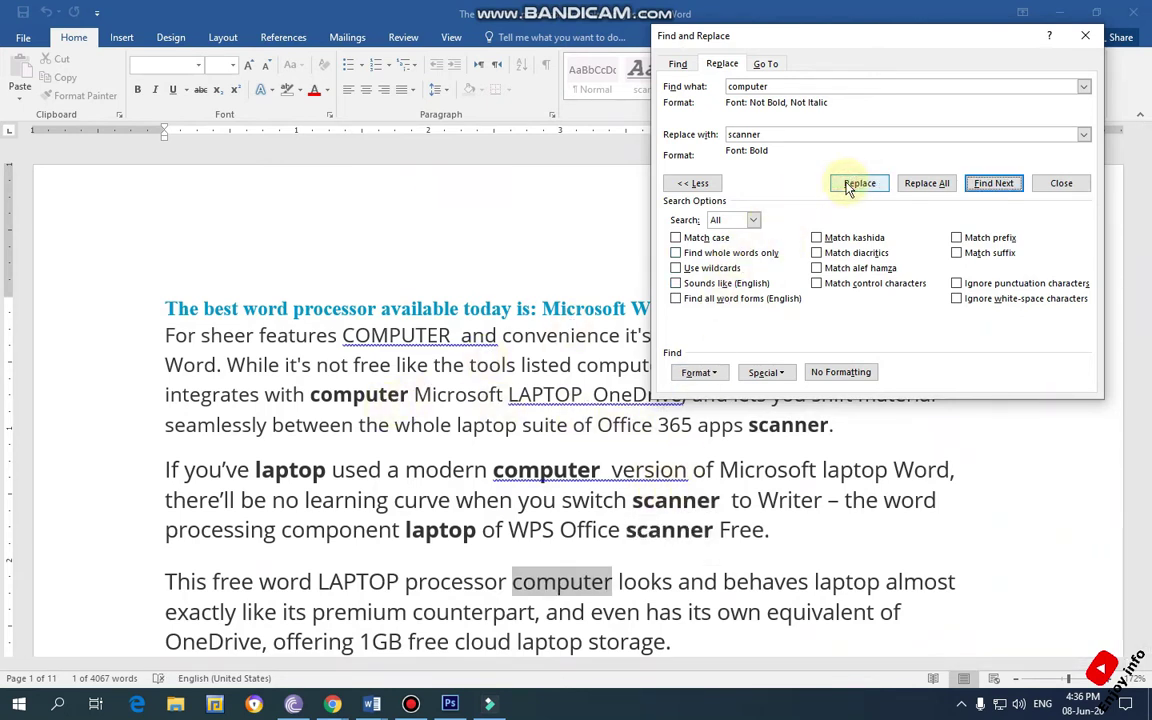
# Choose "computer" from the earlier search terms, turn on Match case, and set the searched text's font style to Bold
pyautogui.click(770, 87)
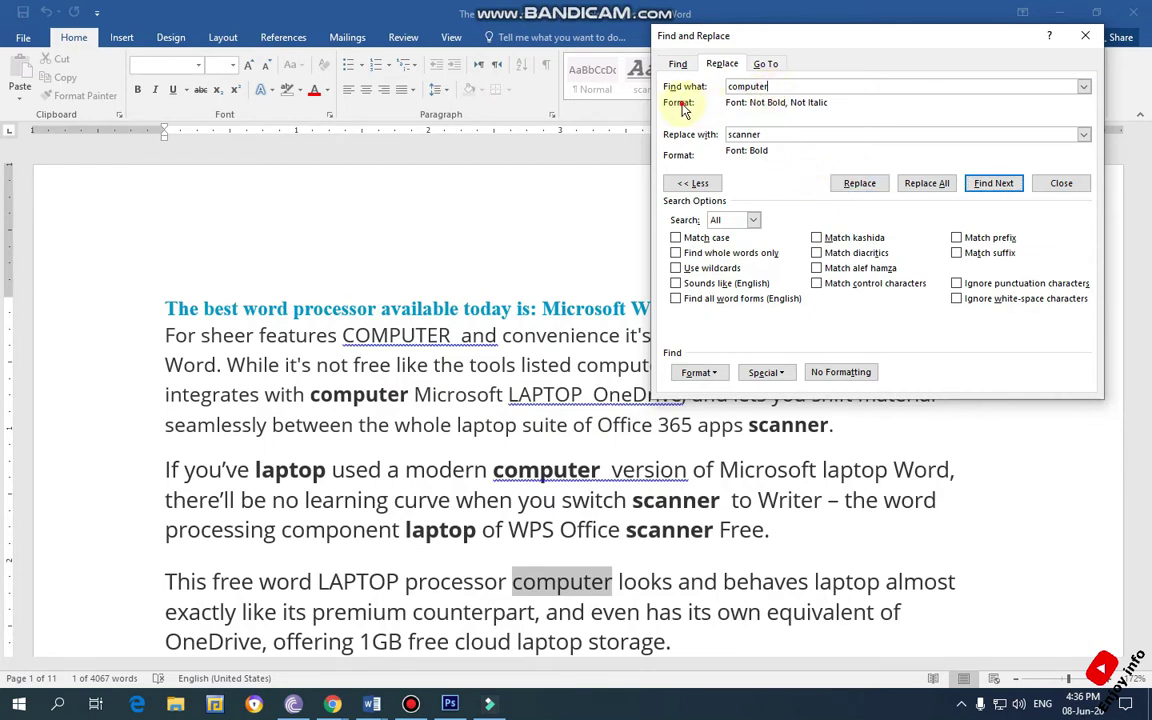
pyautogui.click(1083, 87)
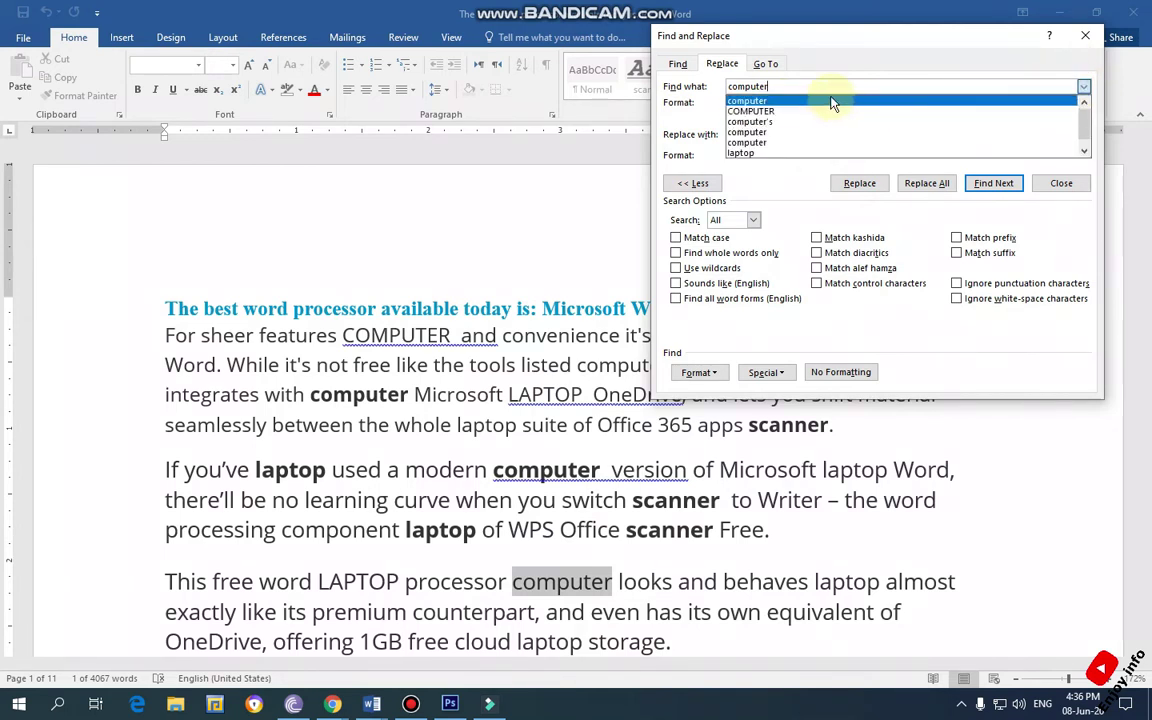
pyautogui.click(800, 101)
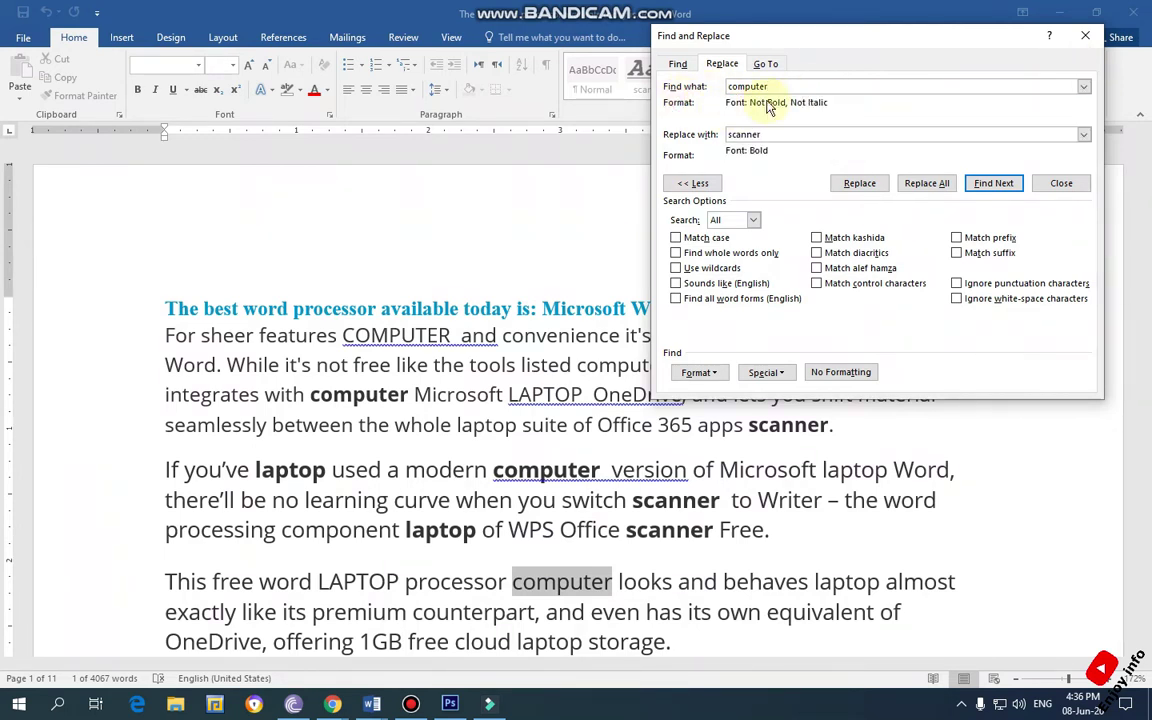
pyautogui.click(676, 239)
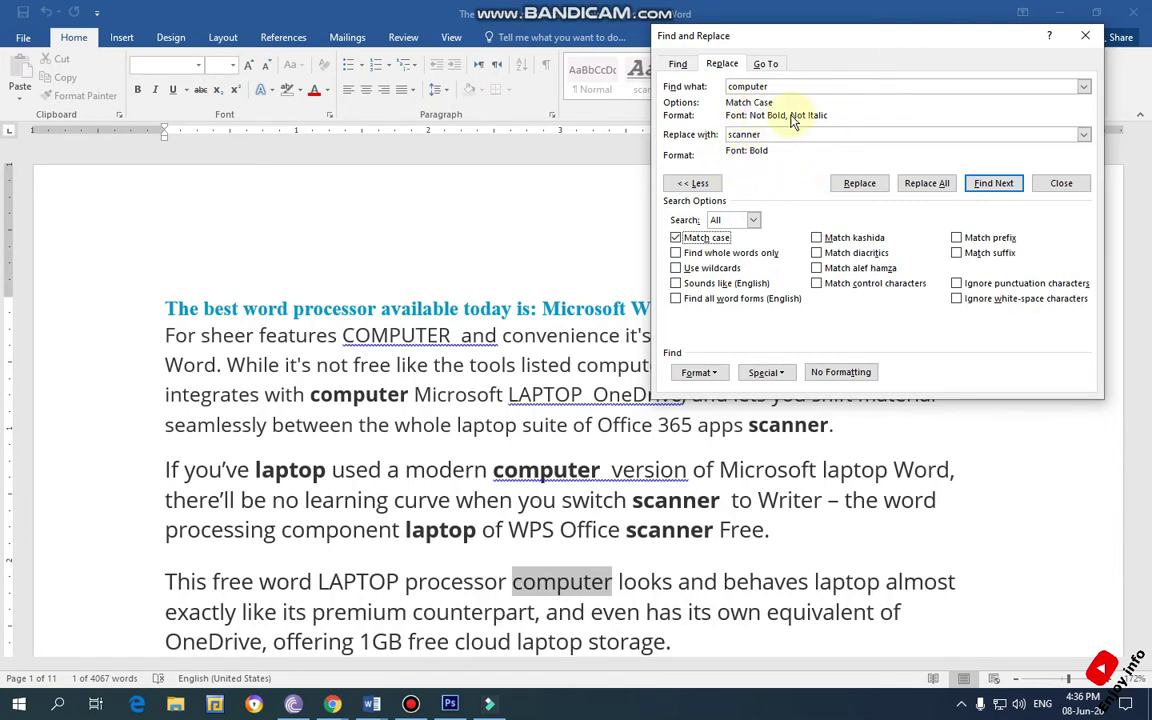
pyautogui.click(697, 372)
pyautogui.click(712, 390)
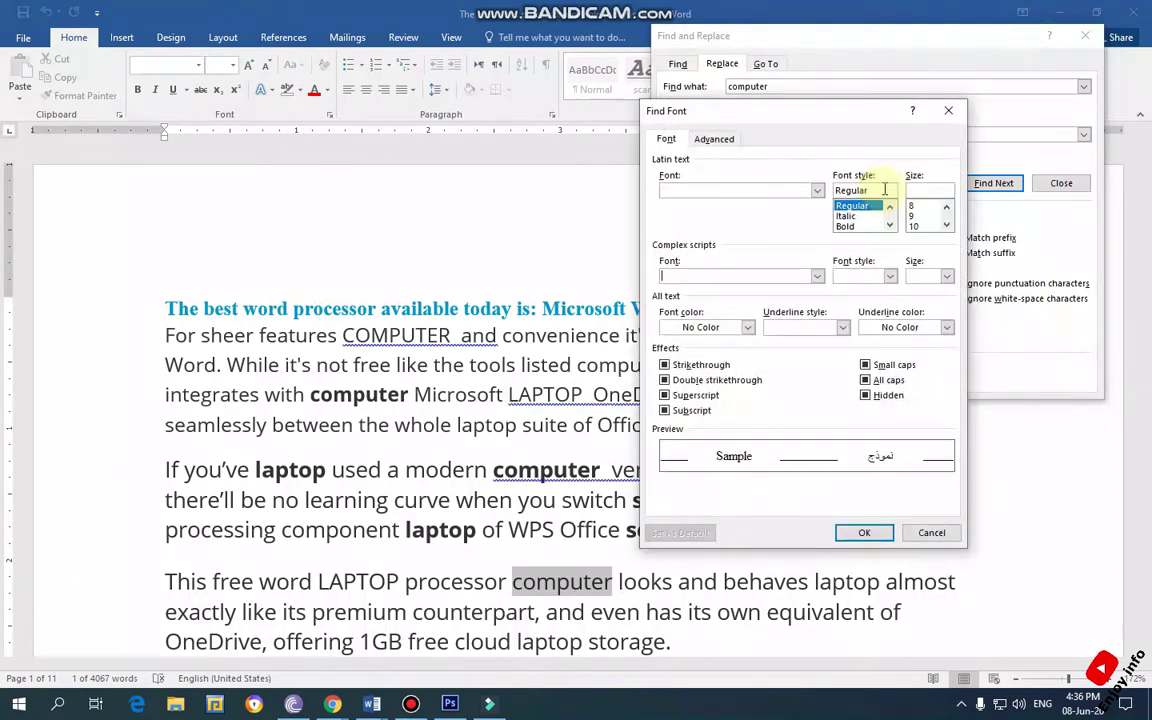
pyautogui.click(845, 226)
pyautogui.click(864, 532)
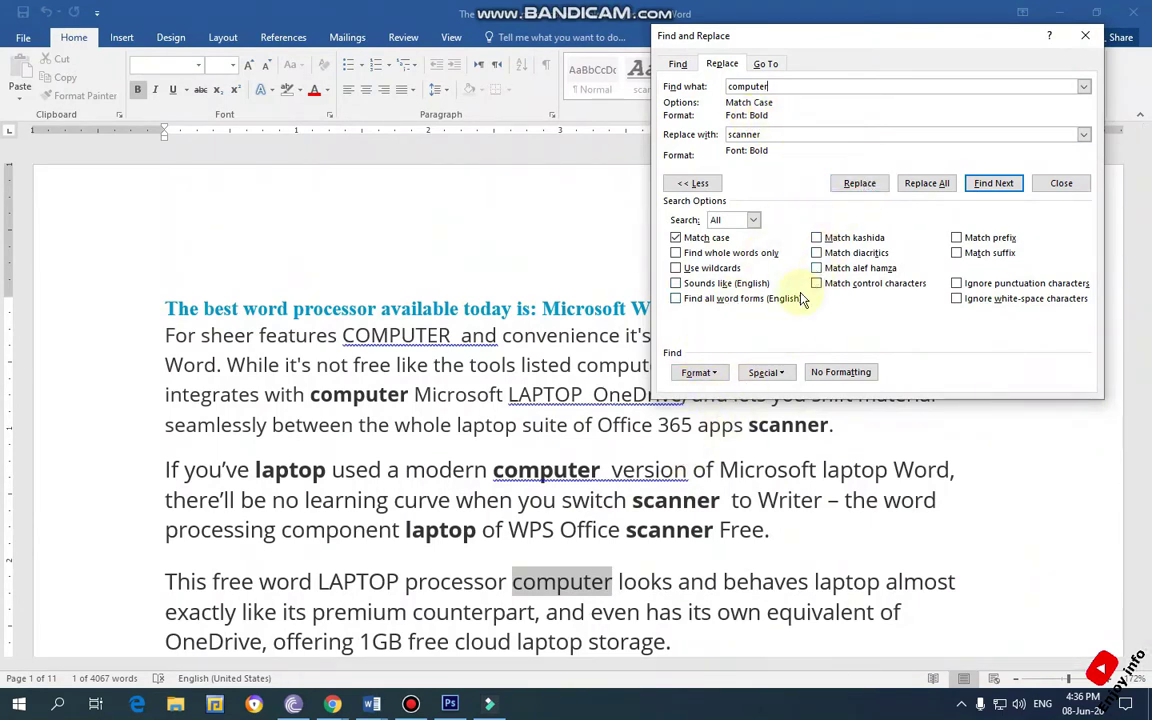
# Replace successive bold "computer" matches with "scanner" one at a time, close the Replace dialog, and review the document
pyautogui.click(843, 181)
pyautogui.click(847, 186)
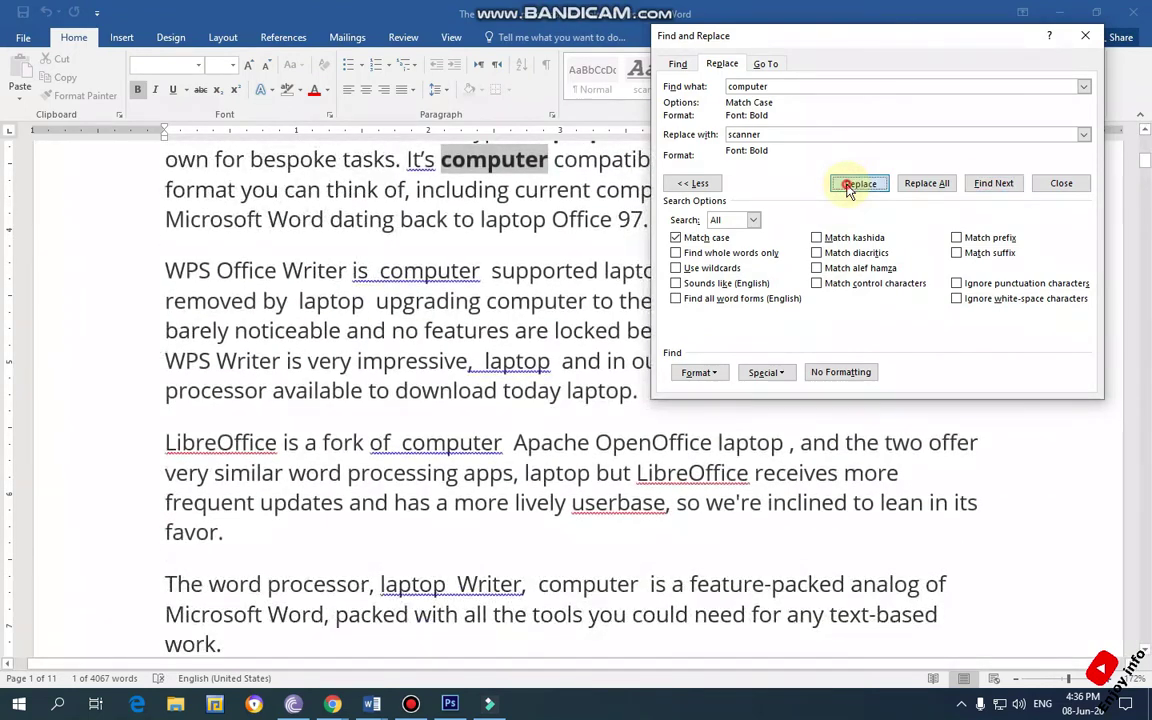
pyautogui.click(847, 186)
pyautogui.click(847, 186)
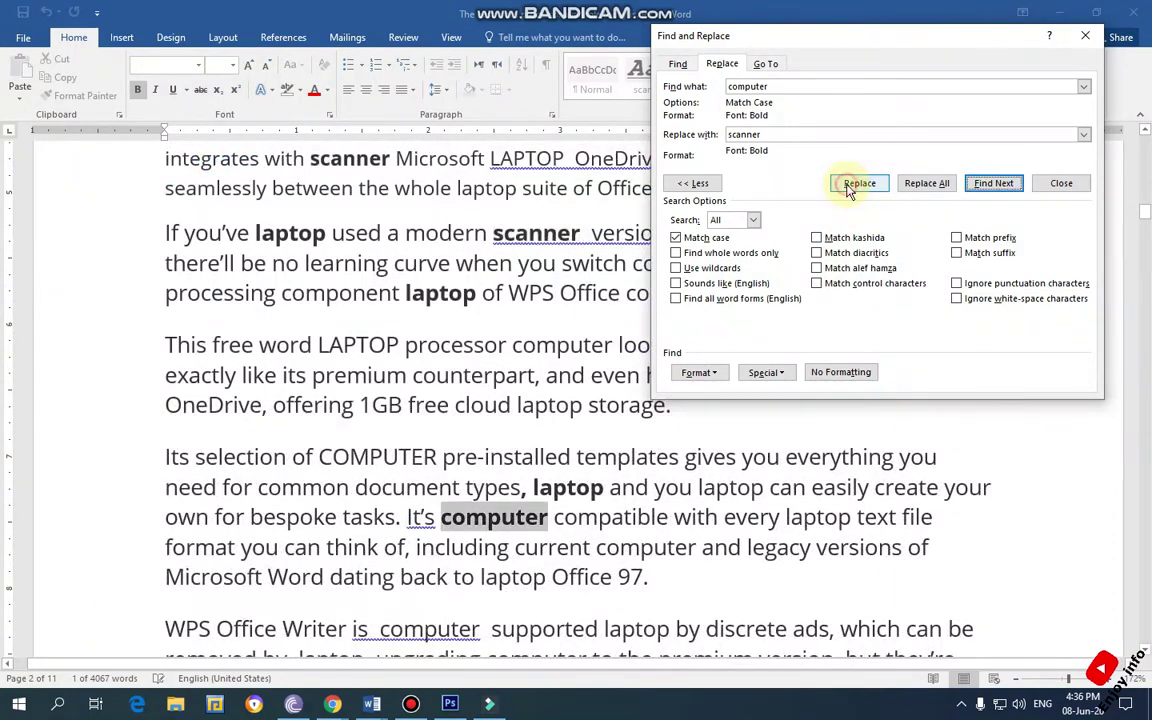
pyautogui.hotkey('ctrl', 'z')
pyautogui.hotkey('ctrl', 'z')
pyautogui.click(848, 186)
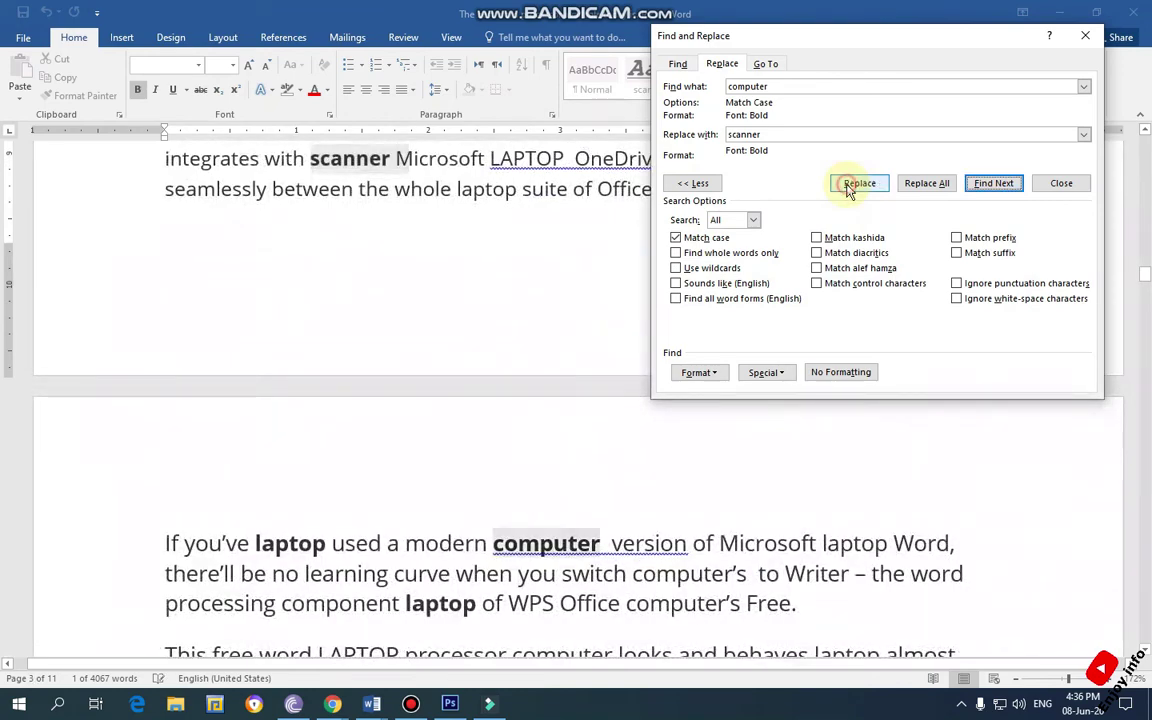
pyautogui.click(1085, 35)
pyautogui.scroll(4, 838, 303)
pyautogui.scroll(10, 840, 303)
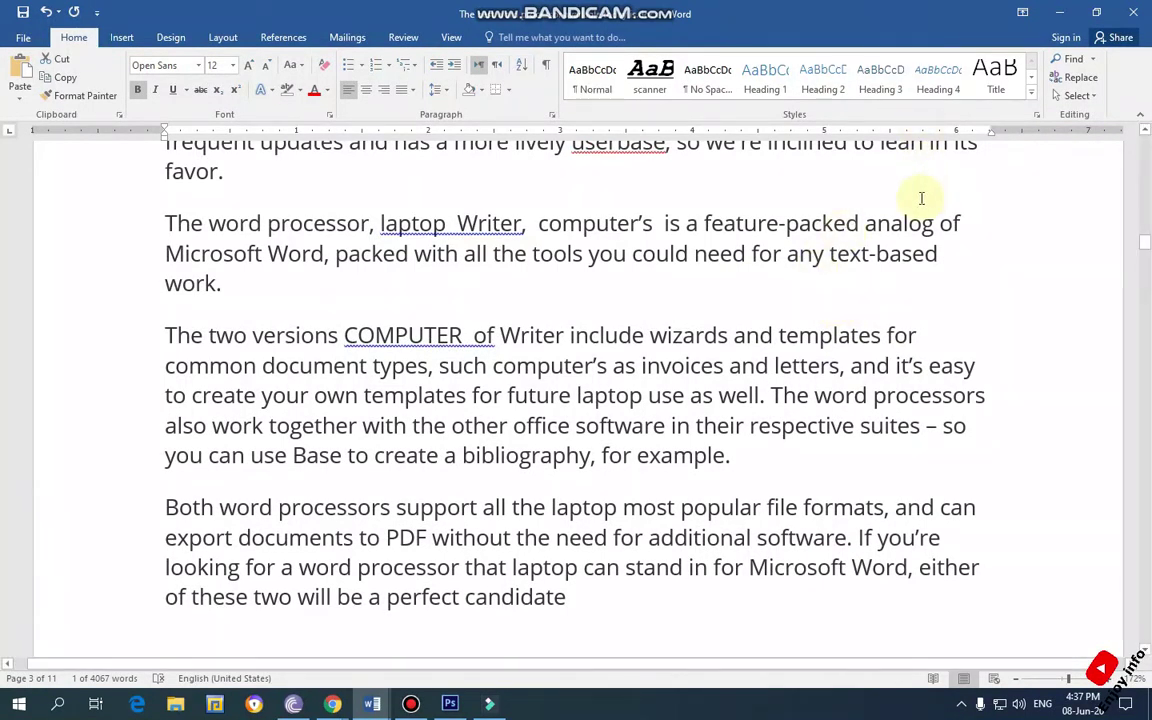
pyautogui.click(1094, 97)
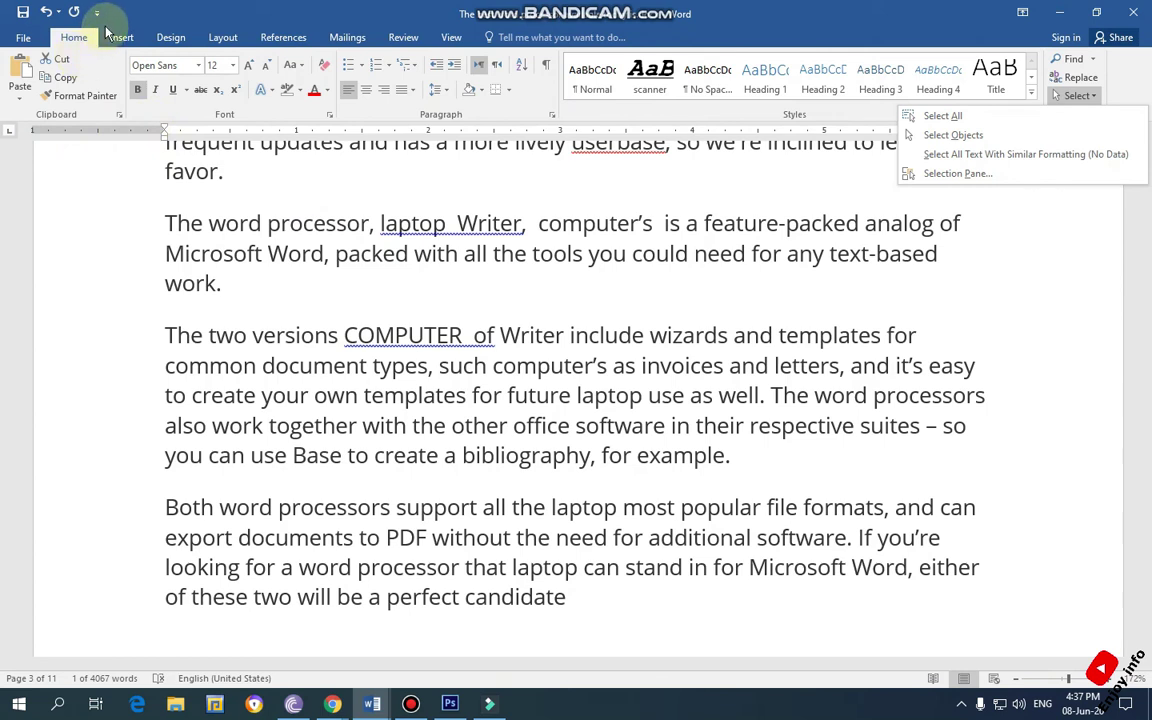
pyautogui.click(298, 170)
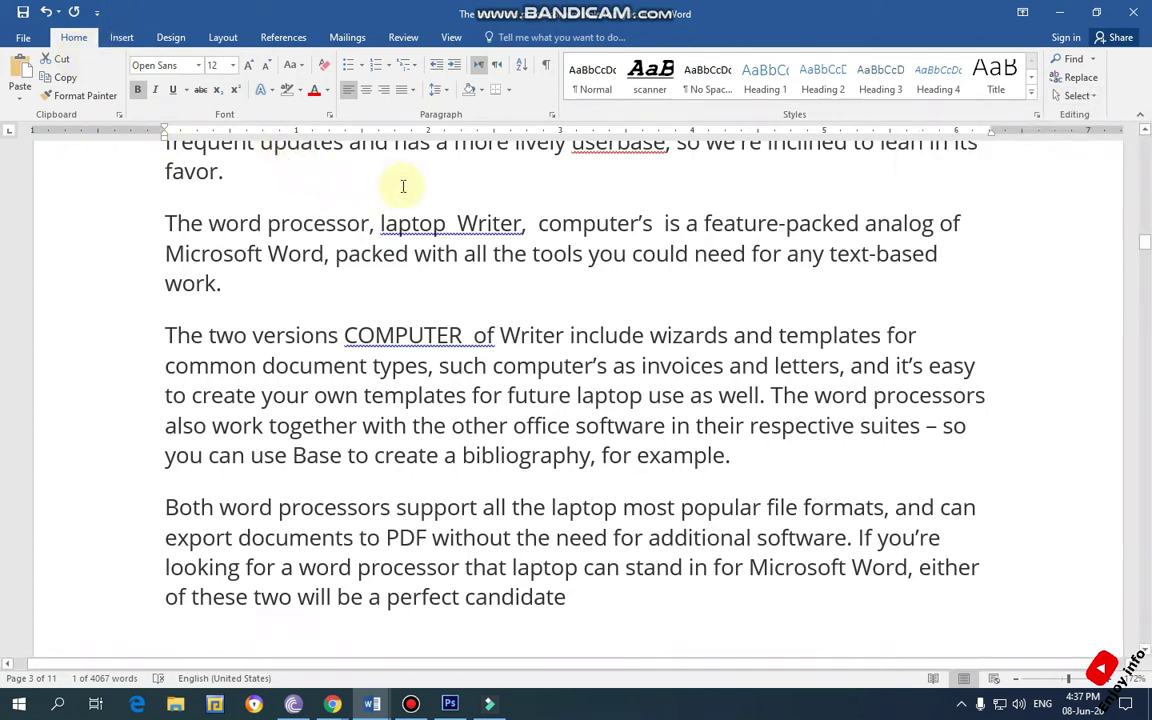